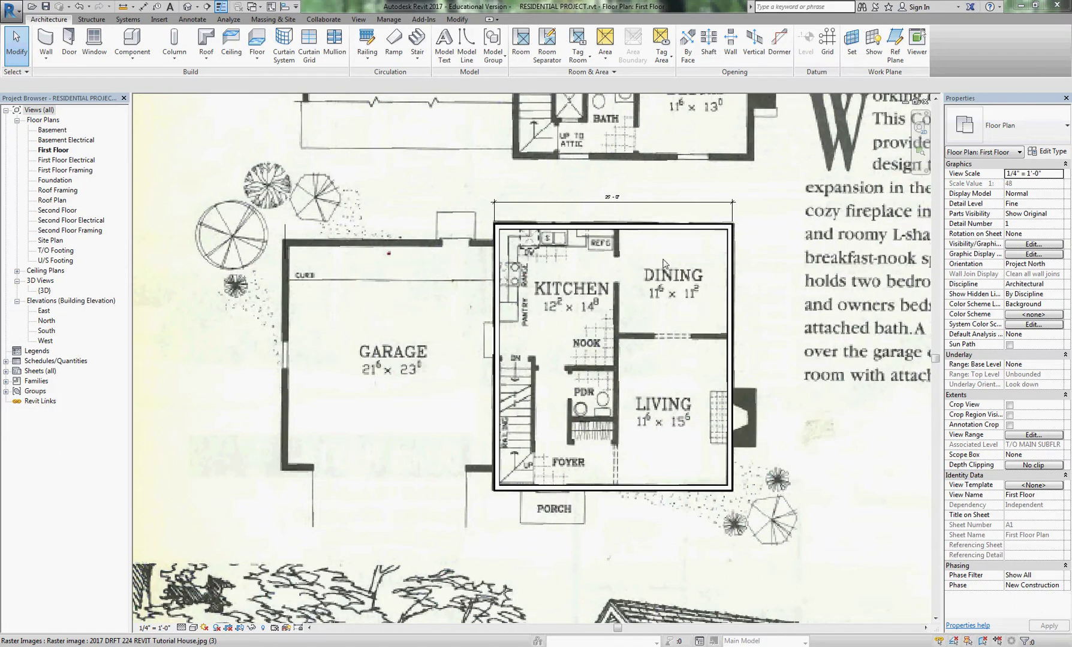
- Place an aligned 28'-0" dimension along the house's right side, from the top wall to the bottom wall
{"action": "right_click", "coordinate": [497, 325]}
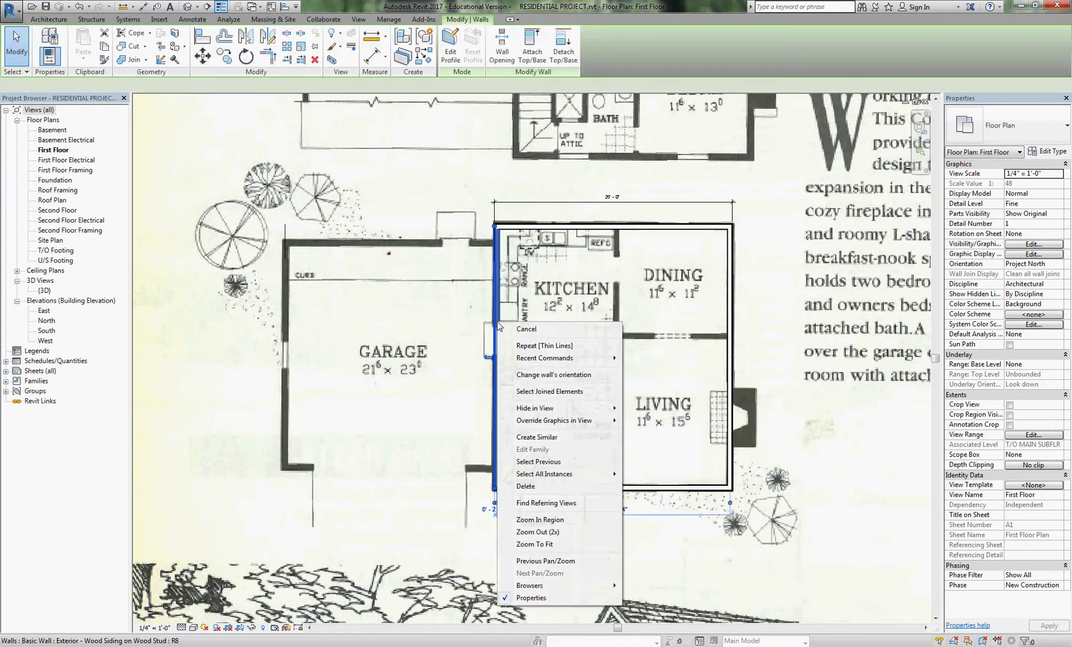
{"action": "key", "text": "Escape"}
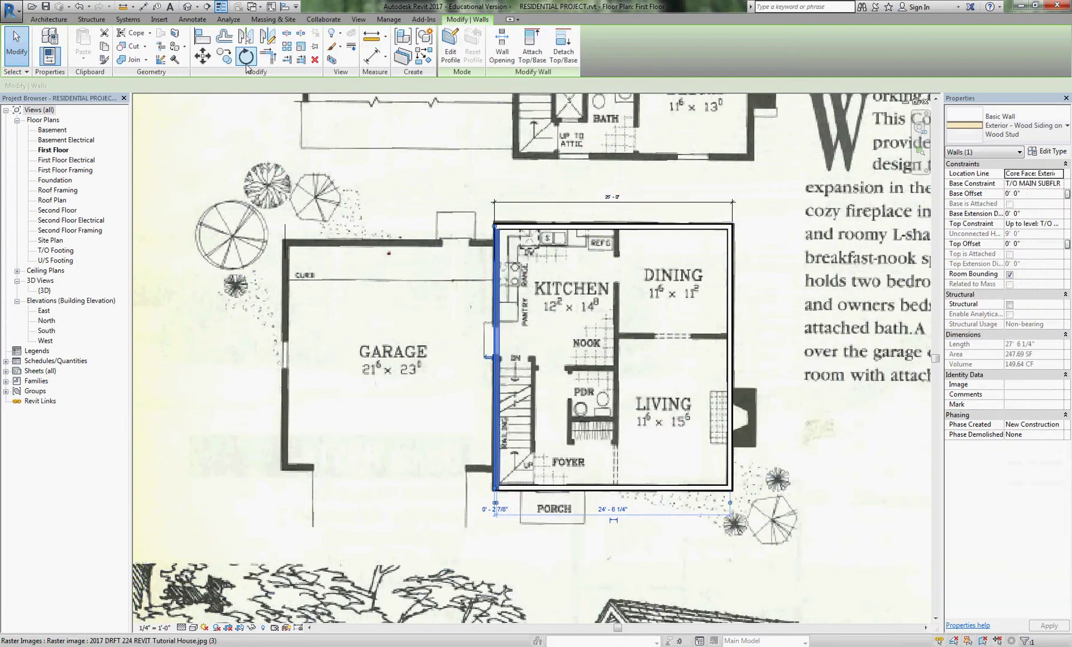
{"action": "key", "text": "Escape"}
{"action": "left_click", "coordinate": [144, 7]}
{"action": "scroll", "coordinate": [683, 222], "scroll_direction": "up", "scroll_amount": 10}
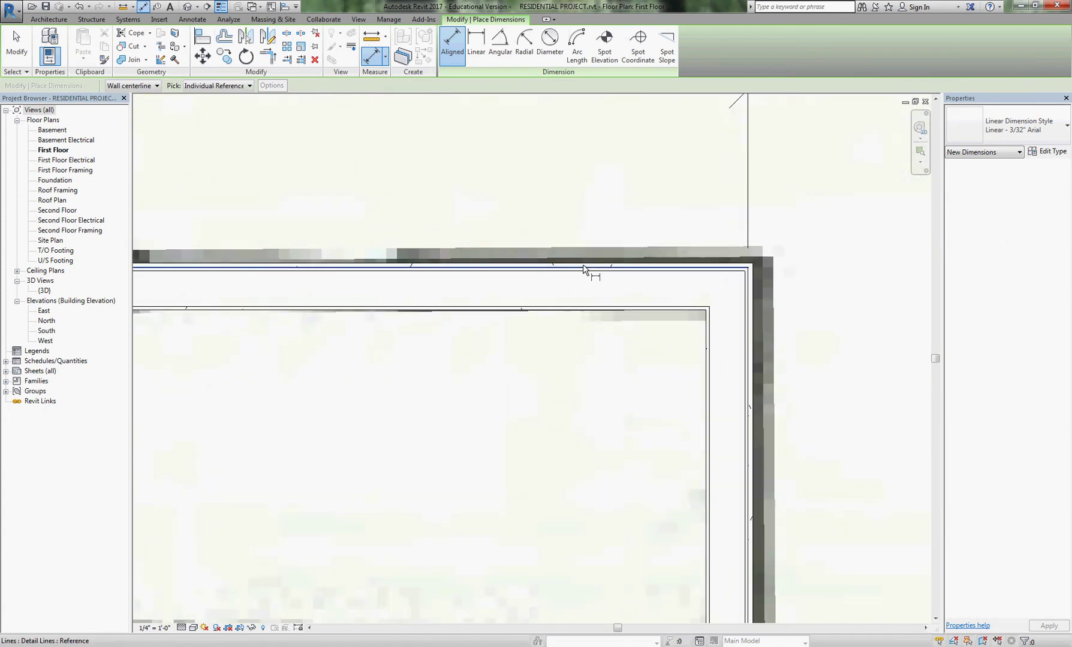
{"action": "scroll", "coordinate": [600, 264], "scroll_direction": "down", "scroll_amount": 8}
{"action": "scroll", "coordinate": [666, 534], "scroll_direction": "up", "scroll_amount": 8}
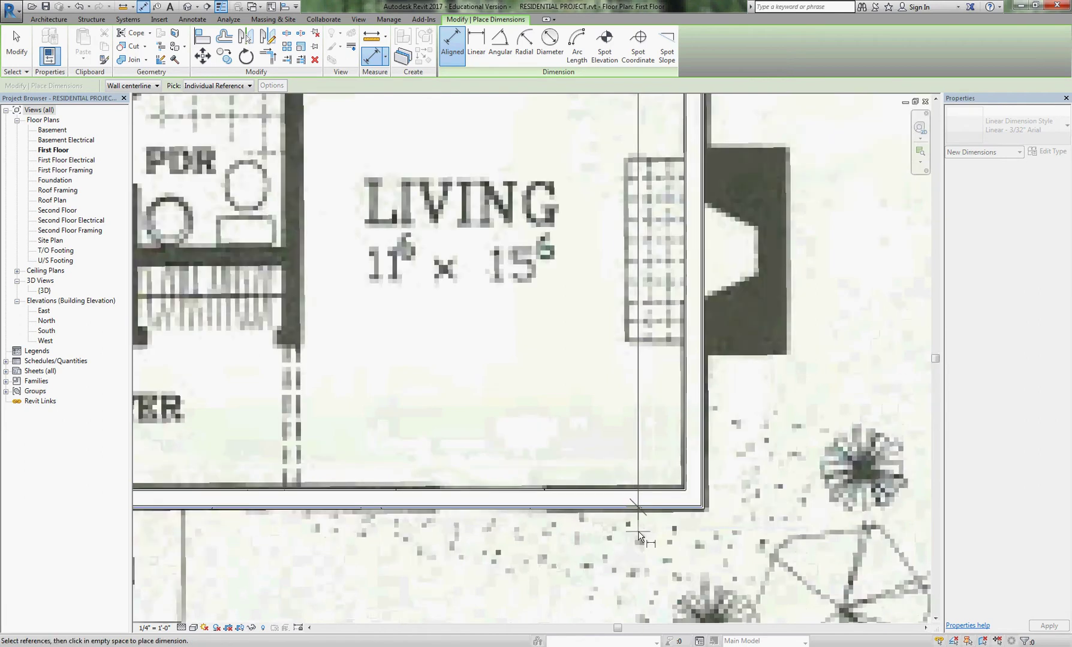
{"action": "scroll", "coordinate": [750, 443], "scroll_direction": "down", "scroll_amount": 4}
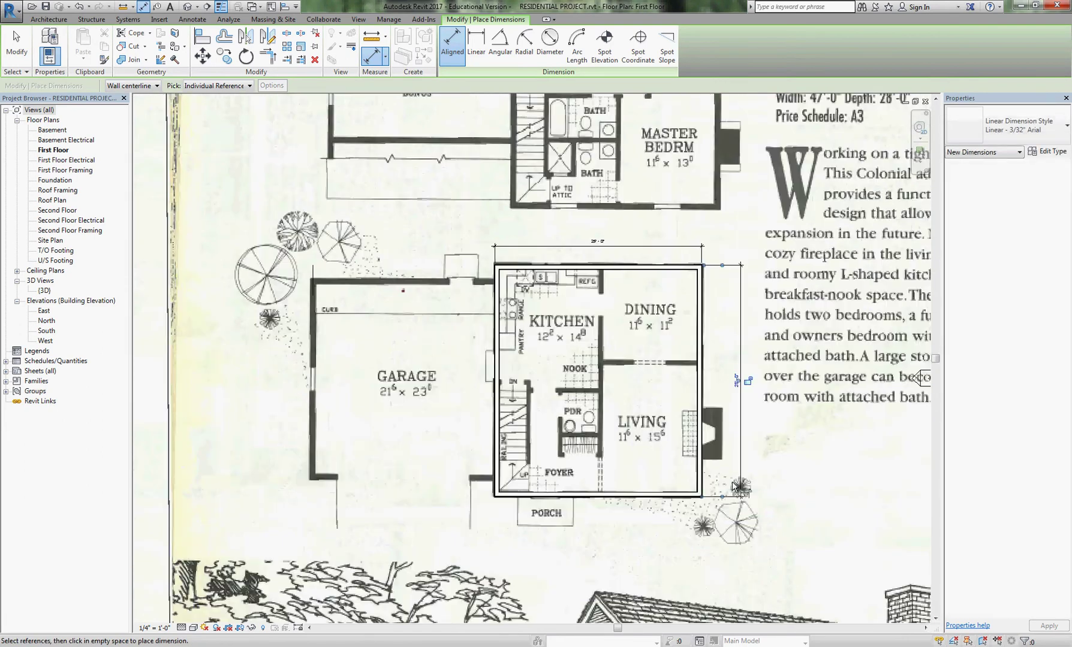
{"action": "scroll", "coordinate": [754, 400], "scroll_direction": "up", "scroll_amount": 3}
{"action": "scroll", "coordinate": [754, 401], "scroll_direction": "up", "scroll_amount": 1}
{"action": "left_click", "coordinate": [755, 401]}
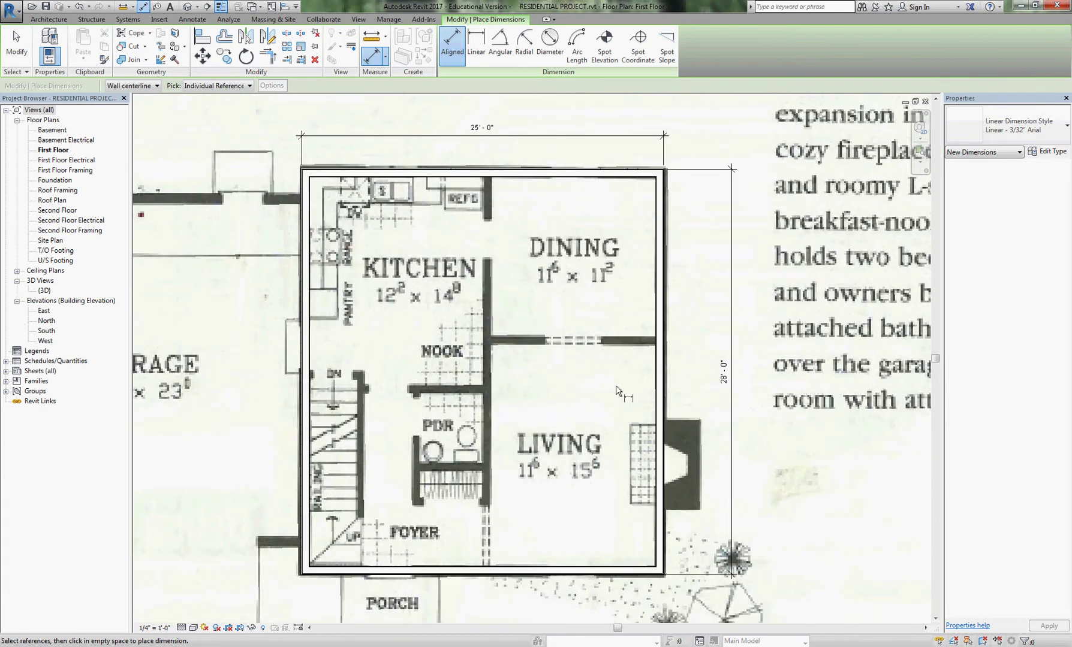
{"action": "key", "text": "Escape"}
{"action": "key", "text": "Escape"}
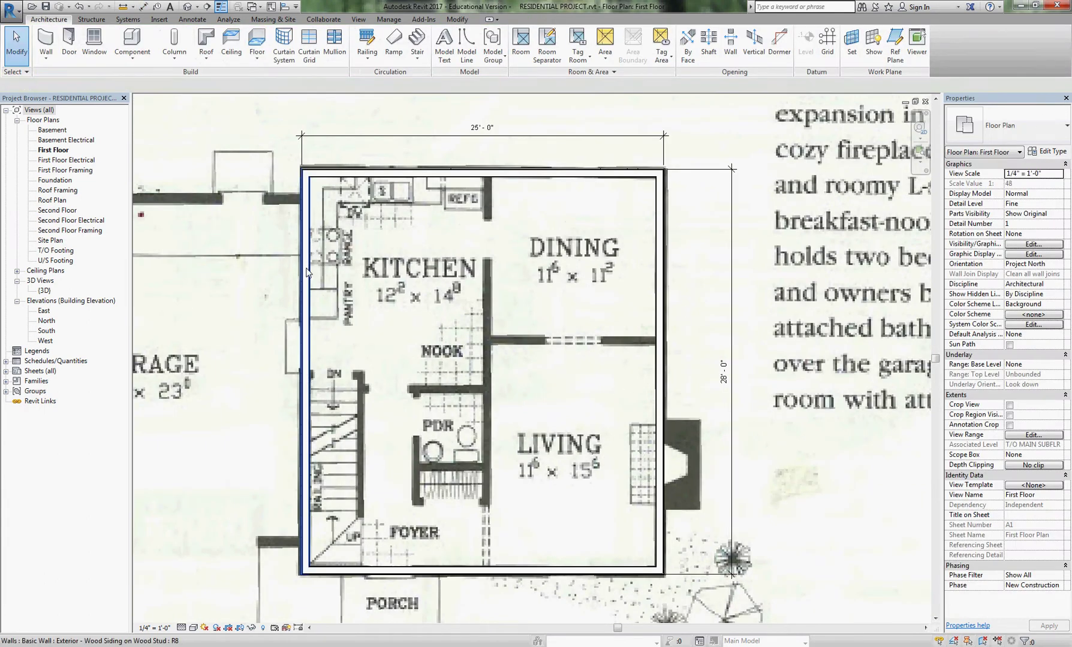
- Select all visible instances of the left exterior wall's type, then clear the selection
{"action": "right_click", "coordinate": [305, 270]}
{"action": "mouse_move", "coordinate": [418, 421]}
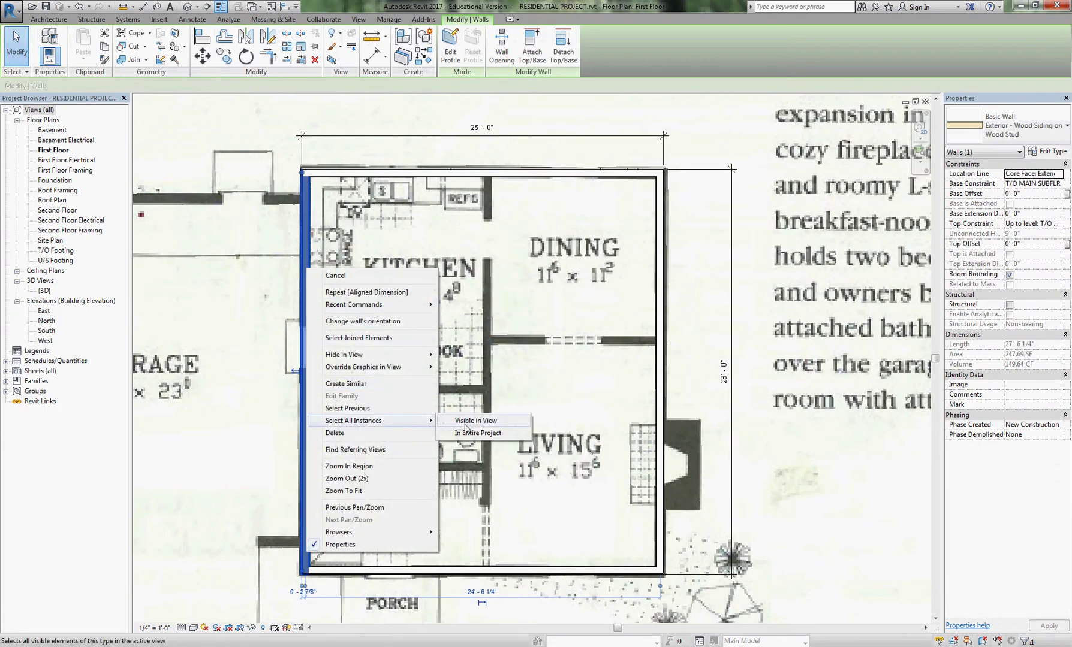
{"action": "left_click", "coordinate": [480, 423]}
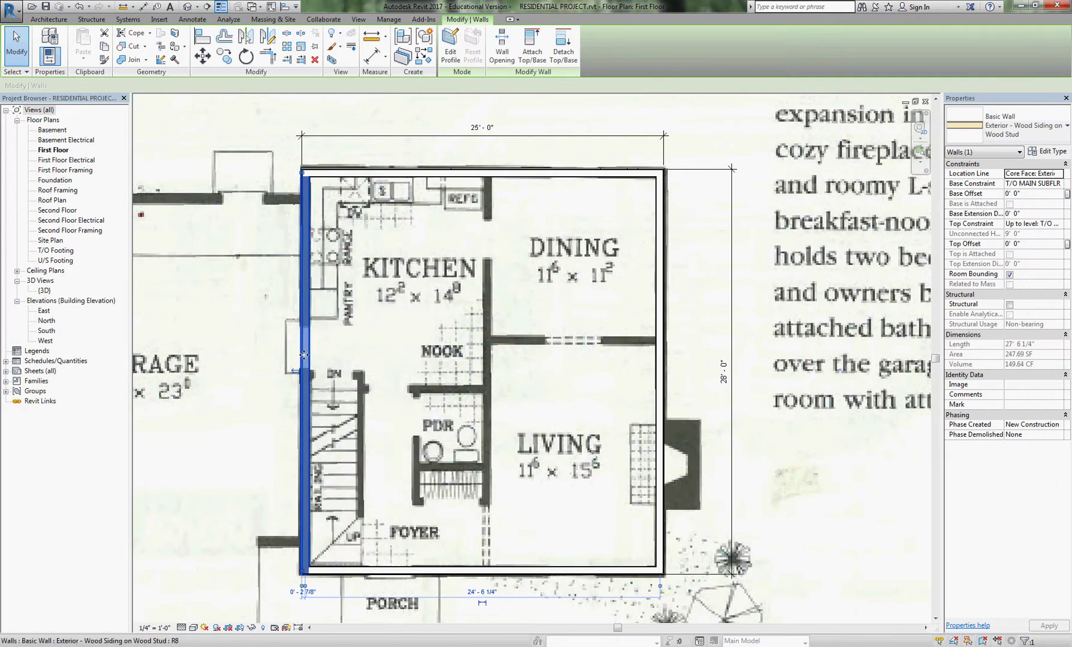
{"action": "right_click", "coordinate": [304, 354]}
{"action": "mouse_move", "coordinate": [403, 511]}
{"action": "left_click", "coordinate": [459, 509]}
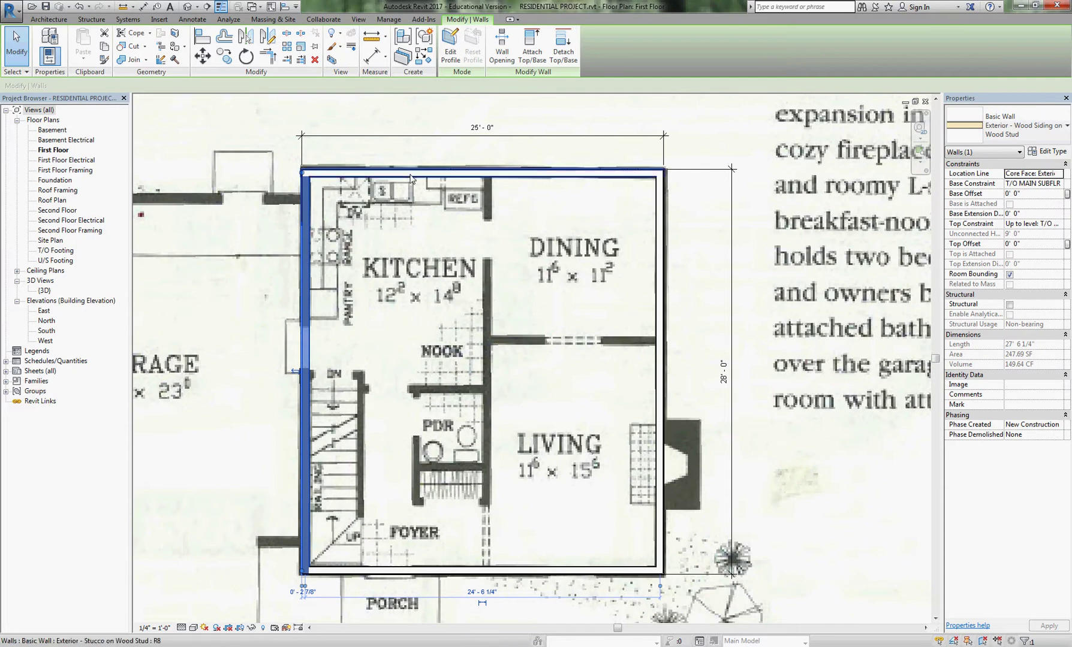
{"action": "key", "text": "Escape"}
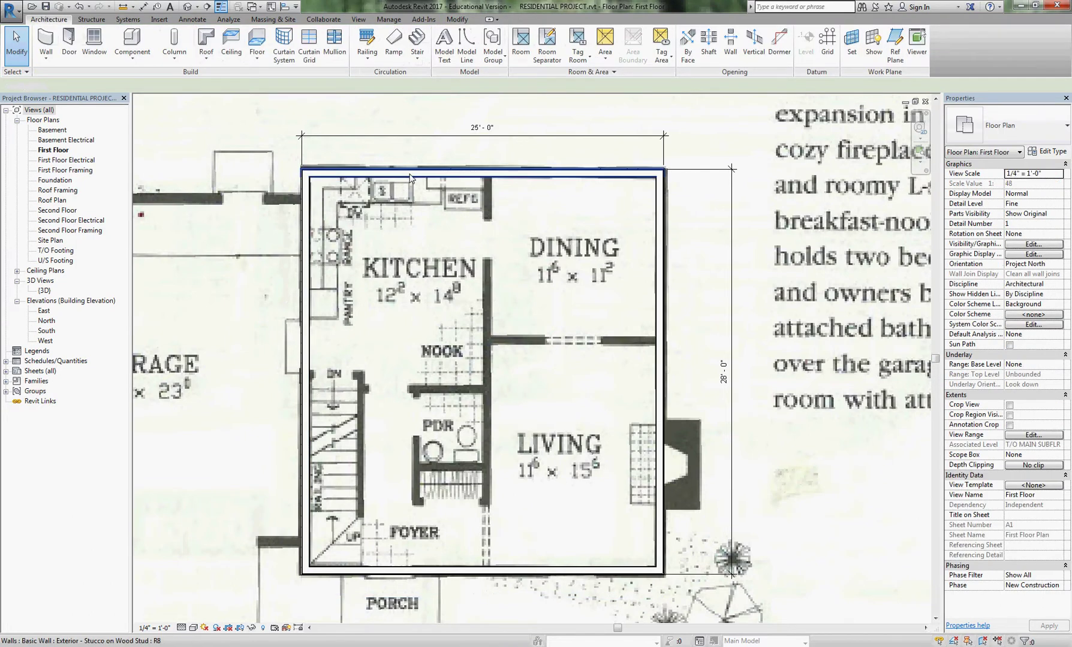
- Select all four exterior walls and assign them the Exterior - Stucco on Wood Stud type
{"action": "left_click", "coordinate": [411, 172]}
{"action": "right_click", "coordinate": [410, 173]}
{"action": "mouse_move", "coordinate": [518, 328]}
{"action": "left_click", "coordinate": [583, 328]}
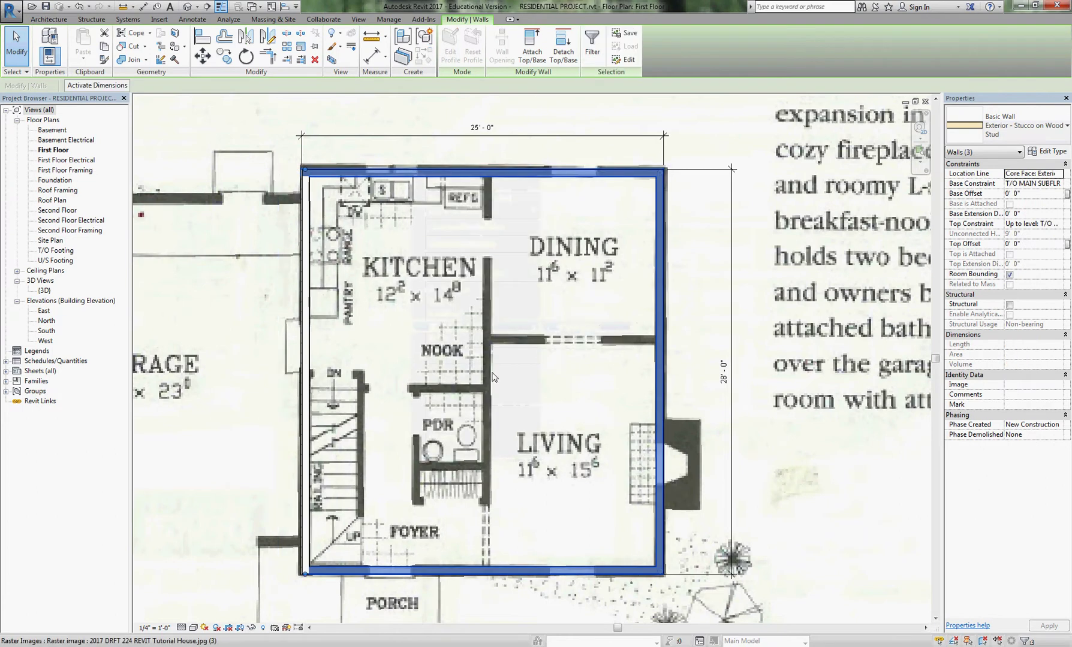
{"action": "left_click", "coordinate": [310, 363], "text": "ctrl"}
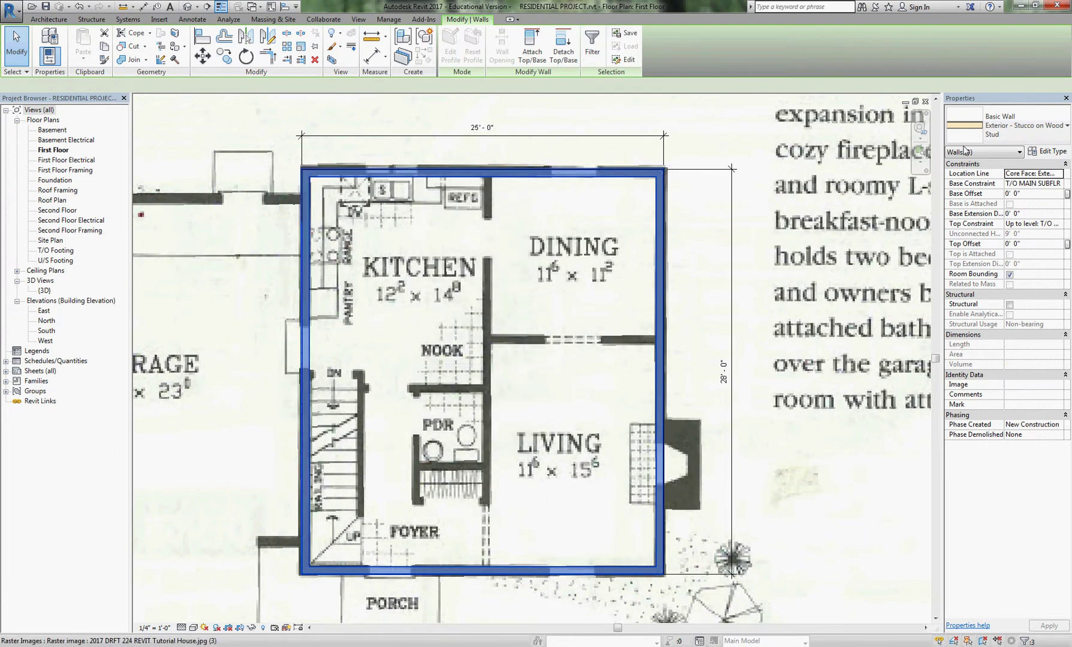
{"action": "left_click", "coordinate": [1009, 129]}
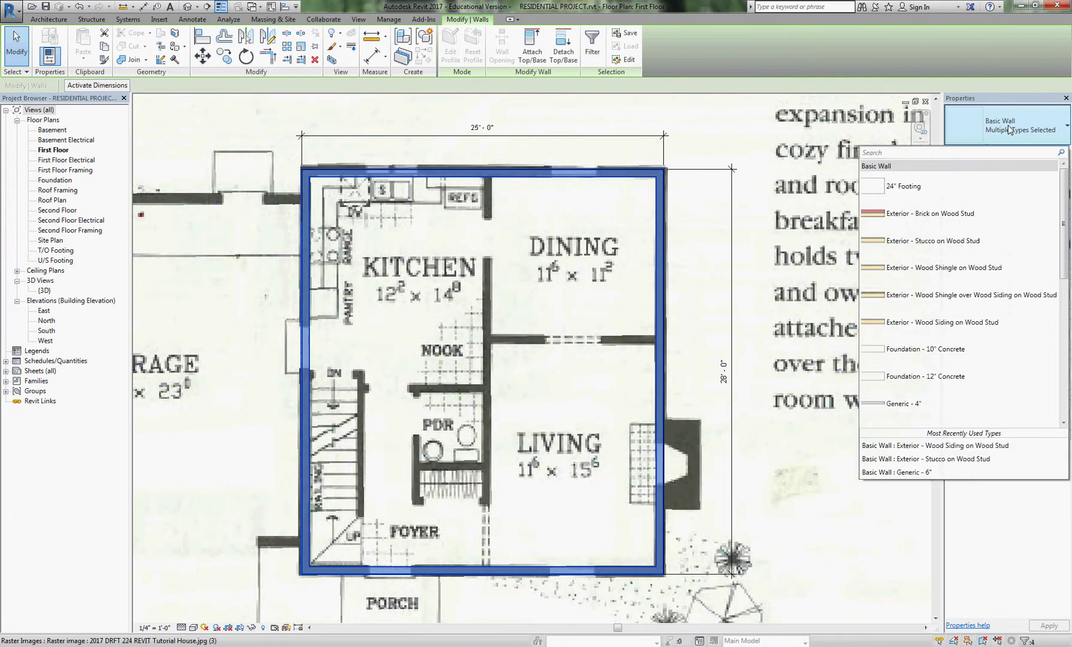
{"action": "left_click", "coordinate": [936, 240]}
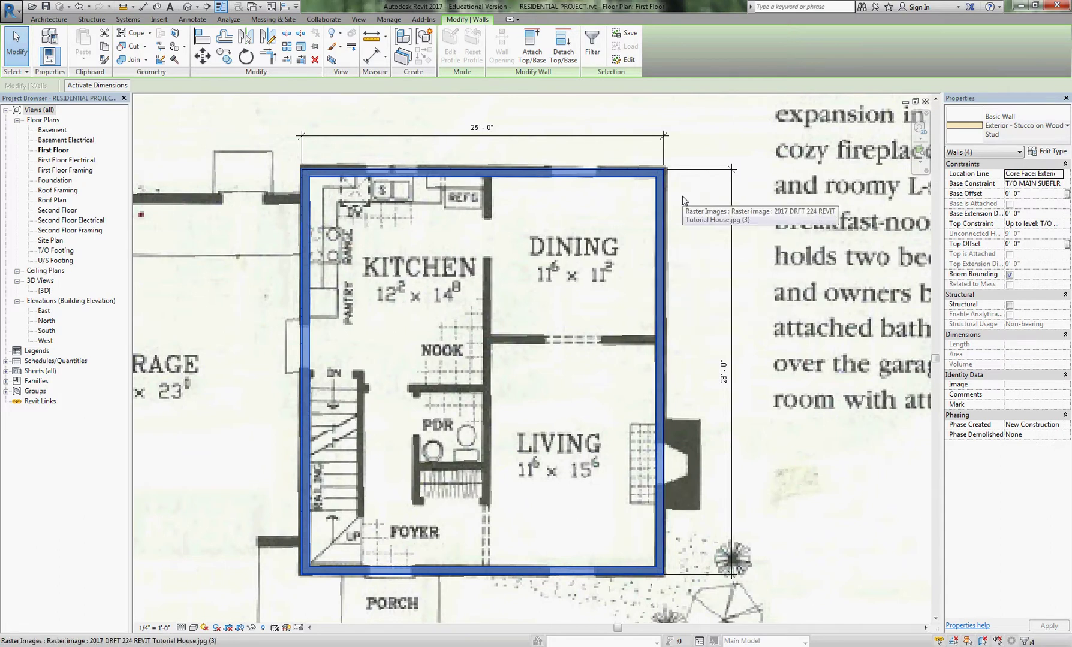
- Duplicate the wall type as 'Exterior - Stucco on Staggered Wood Stud' and open its Structure layers
{"action": "left_click", "coordinate": [1049, 152]}
{"action": "left_click", "coordinate": [795, 186]}
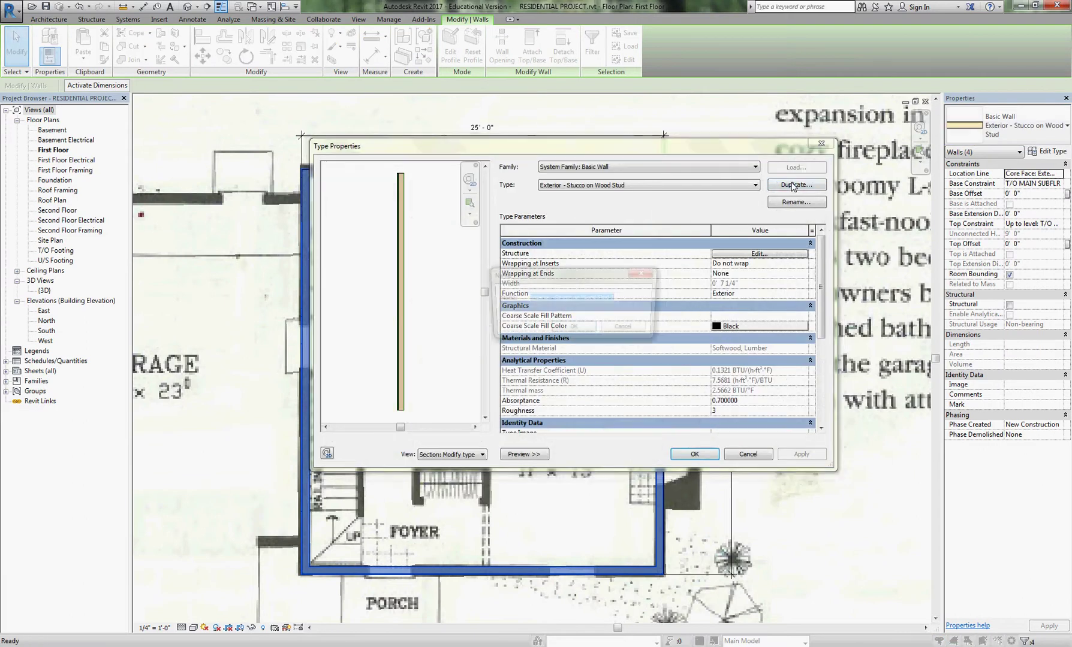
{"action": "left_click", "coordinate": [618, 299]}
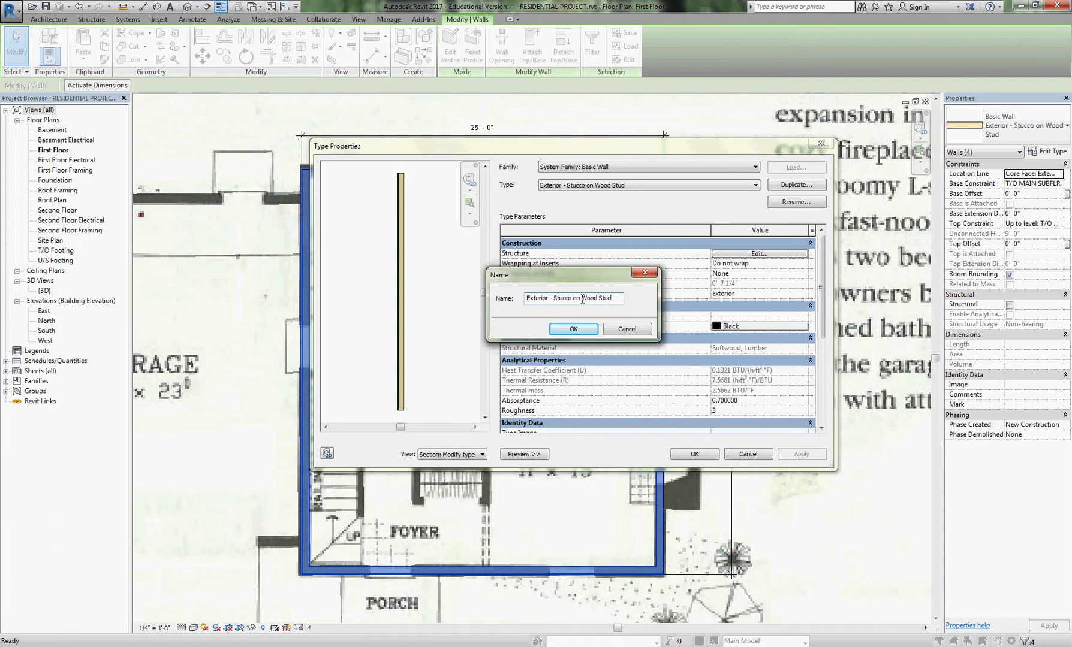
{"action": "type", "text": "Staggered"}
{"action": "left_click", "coordinate": [594, 330]}
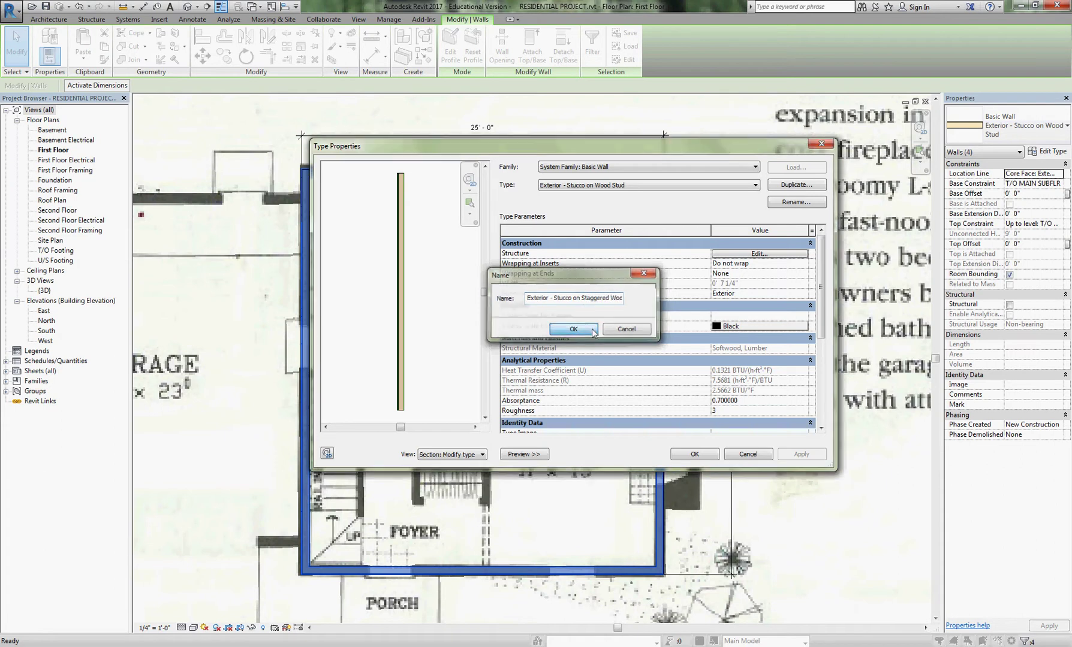
{"action": "left_click", "coordinate": [759, 254]}
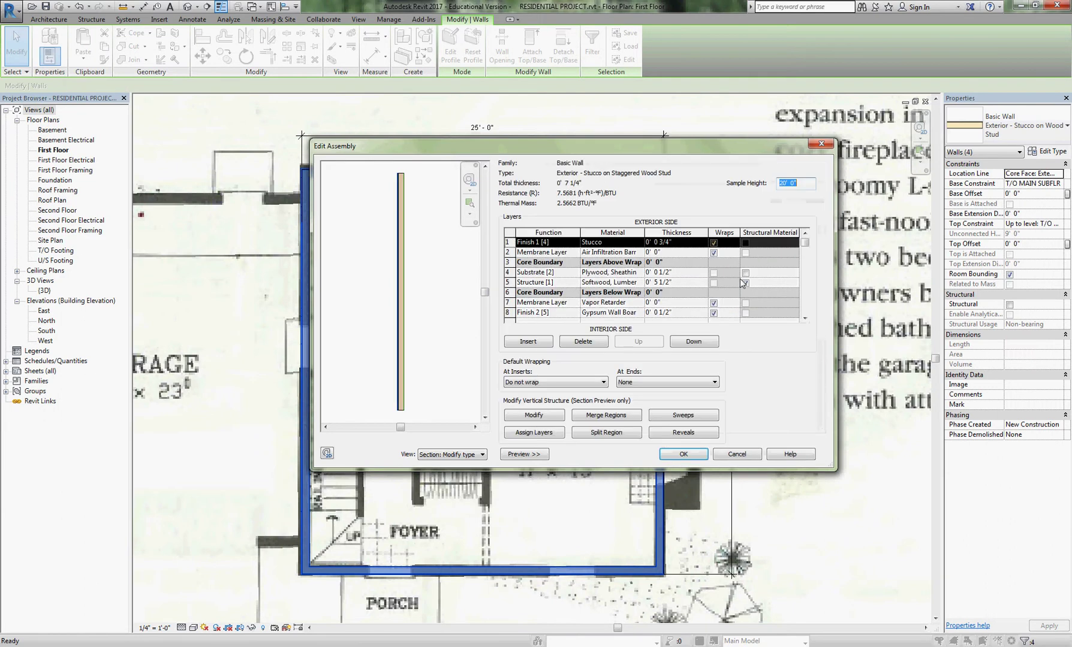
- Set the Structure layer to 7 1/4" and rename the Vapor Retarder material to Air Vapour Barrier
{"action": "left_click", "coordinate": [659, 282]}
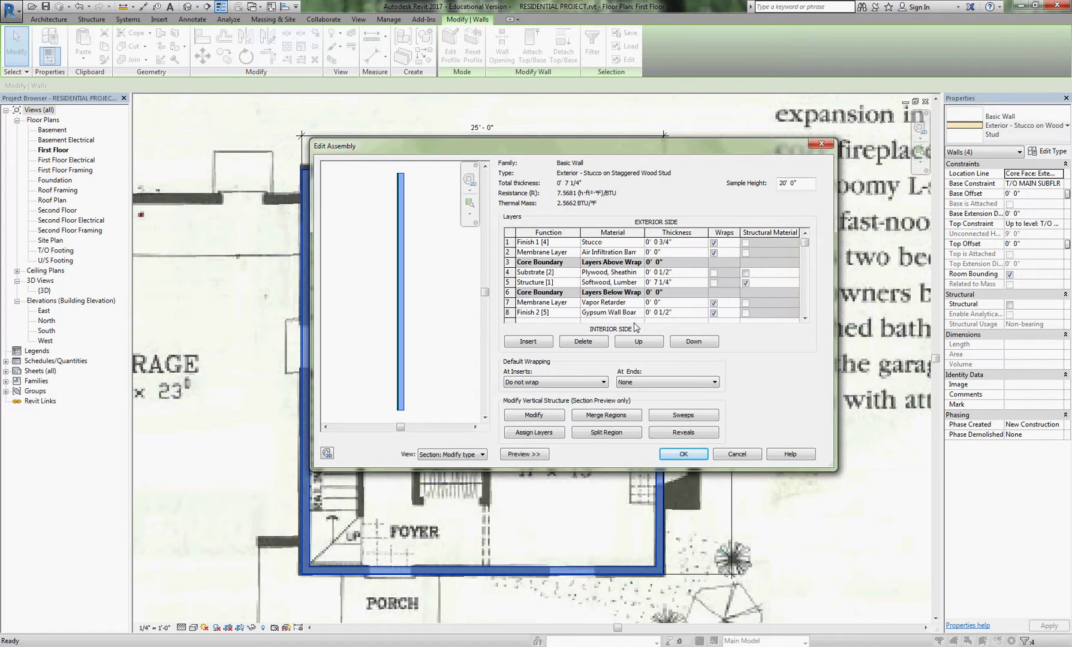
{"action": "left_click", "coordinate": [609, 302]}
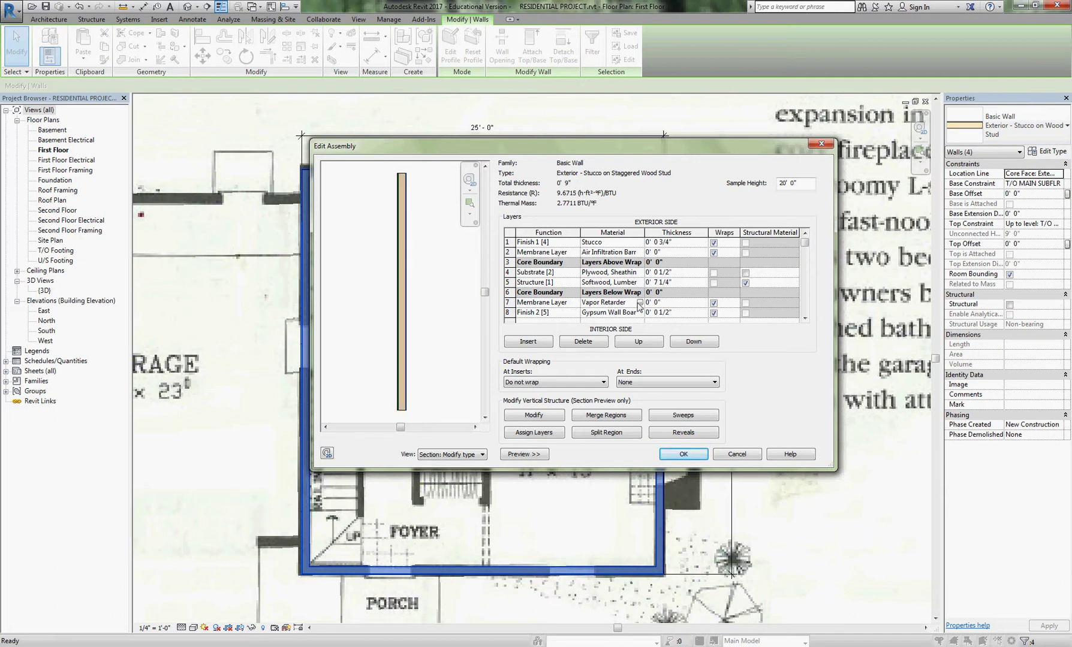
{"action": "left_click", "coordinate": [640, 302]}
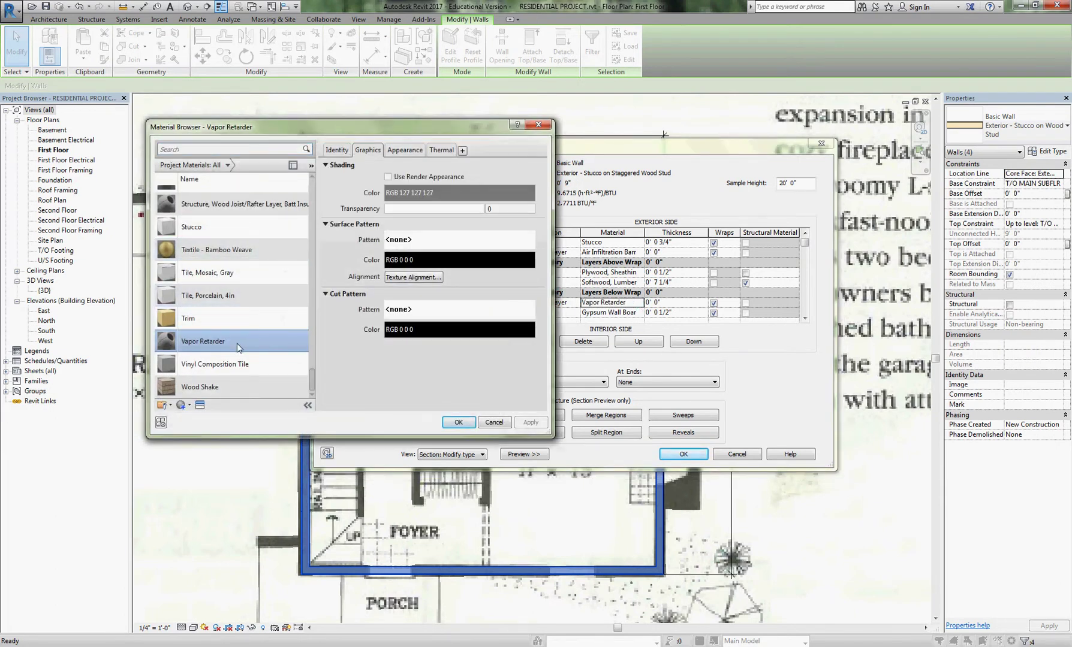
{"action": "right_click", "coordinate": [238, 343]}
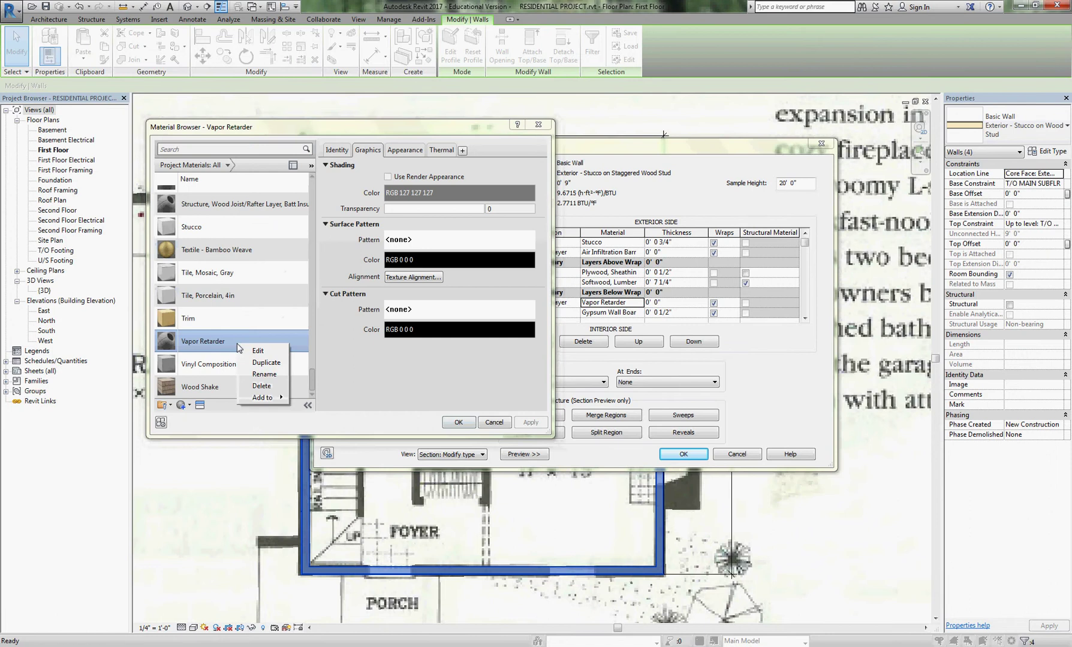
{"action": "left_click", "coordinate": [264, 375]}
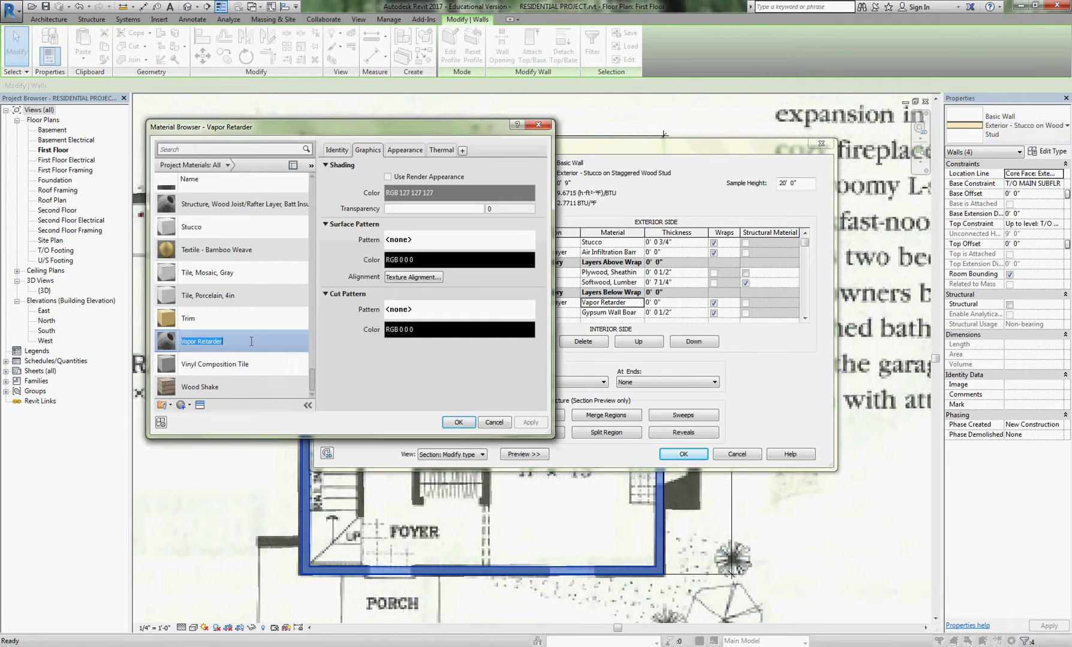
{"action": "type", "text": "Air"}
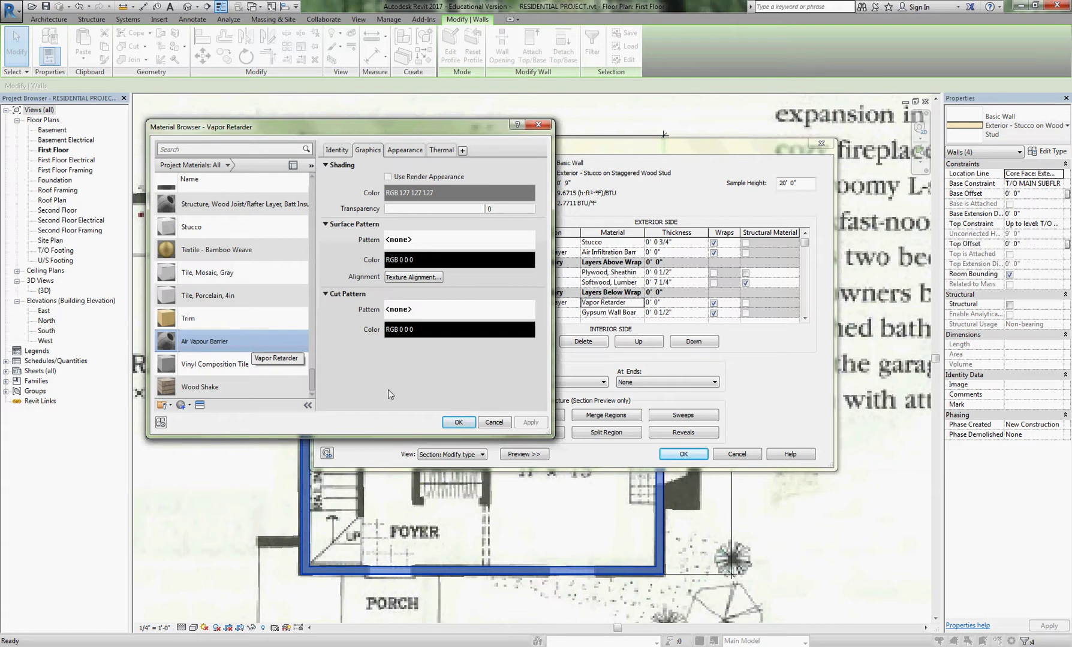
{"action": "left_click", "coordinate": [458, 422]}
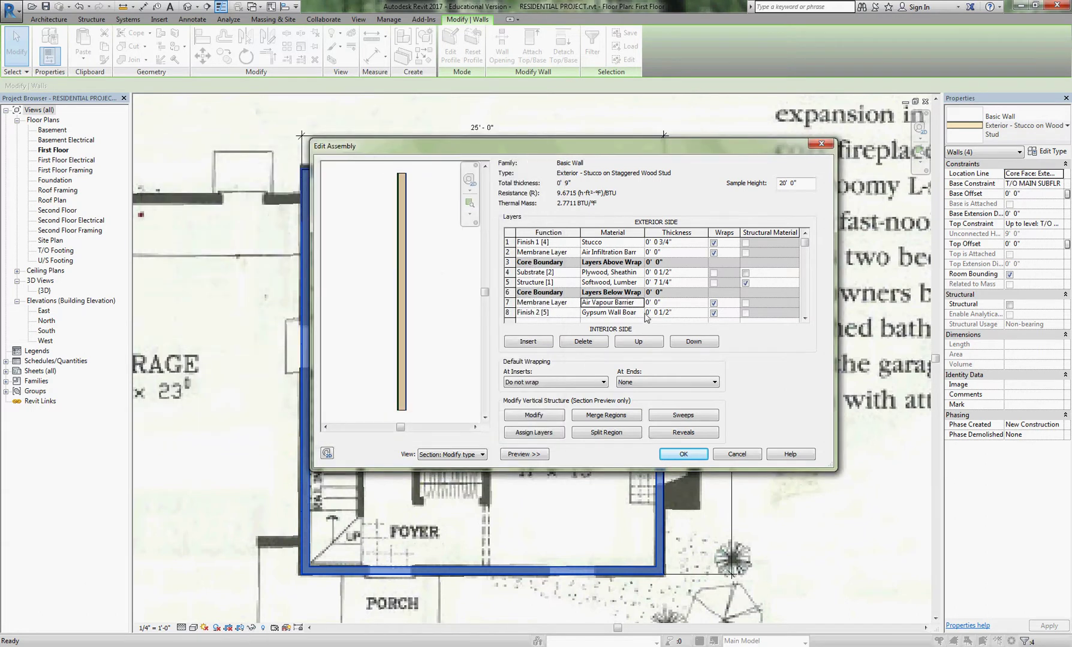
- Rename layer 2's Air Infiltration Barrier material to Air Barrier in the Material Browser
{"action": "left_click", "coordinate": [617, 253]}
{"action": "left_click", "coordinate": [640, 253]}
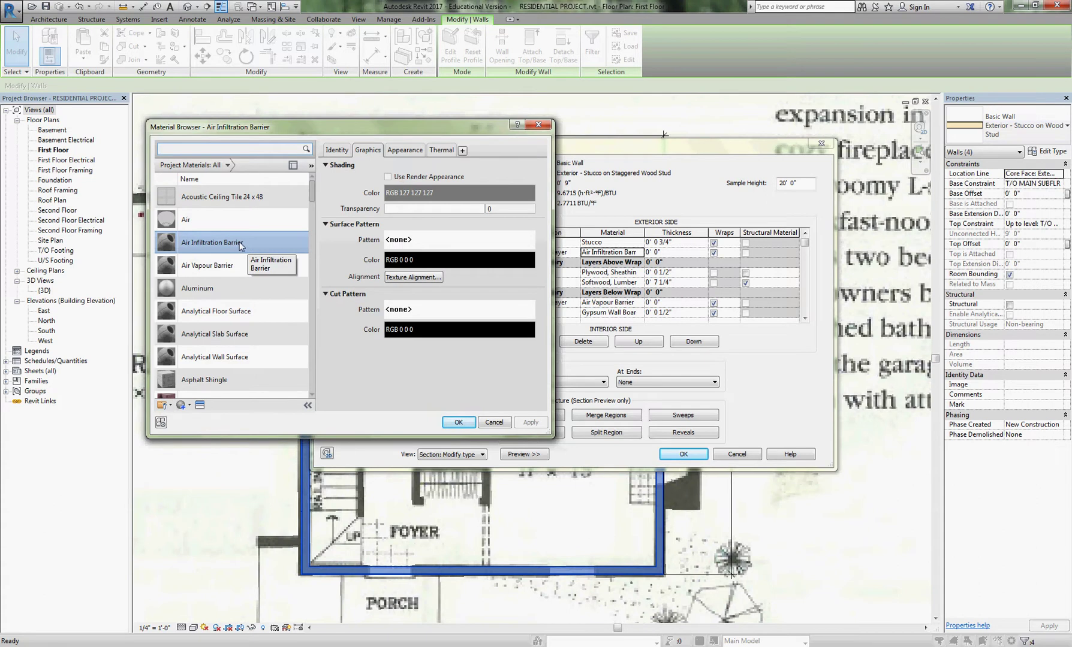
{"action": "right_click", "coordinate": [246, 242]}
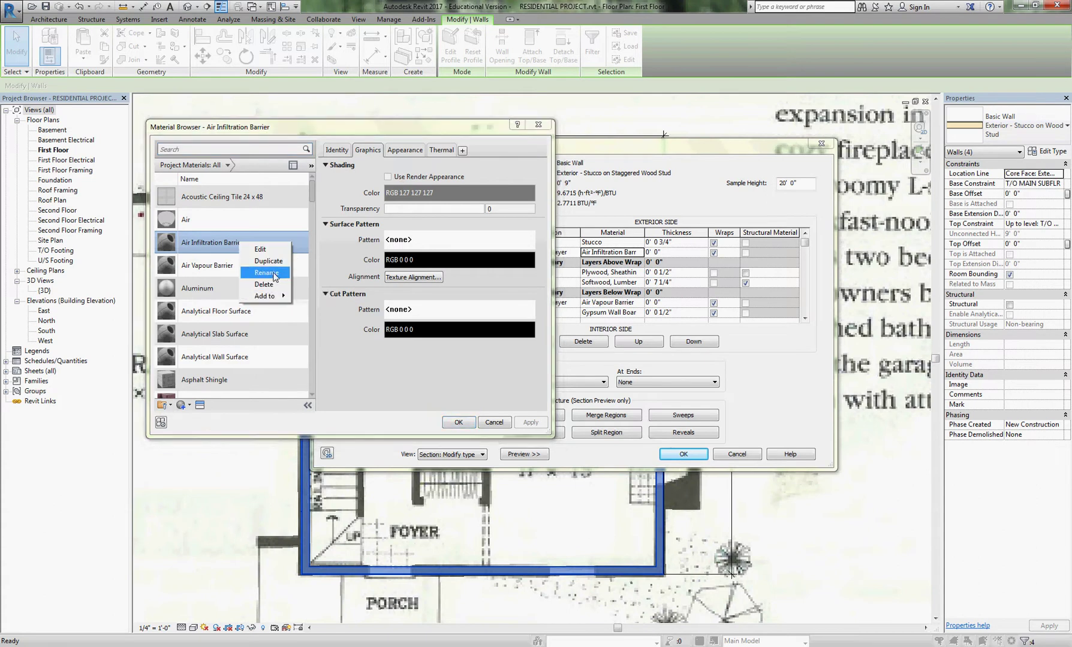
{"action": "left_click", "coordinate": [275, 273]}
{"action": "left_click", "coordinate": [221, 242]}
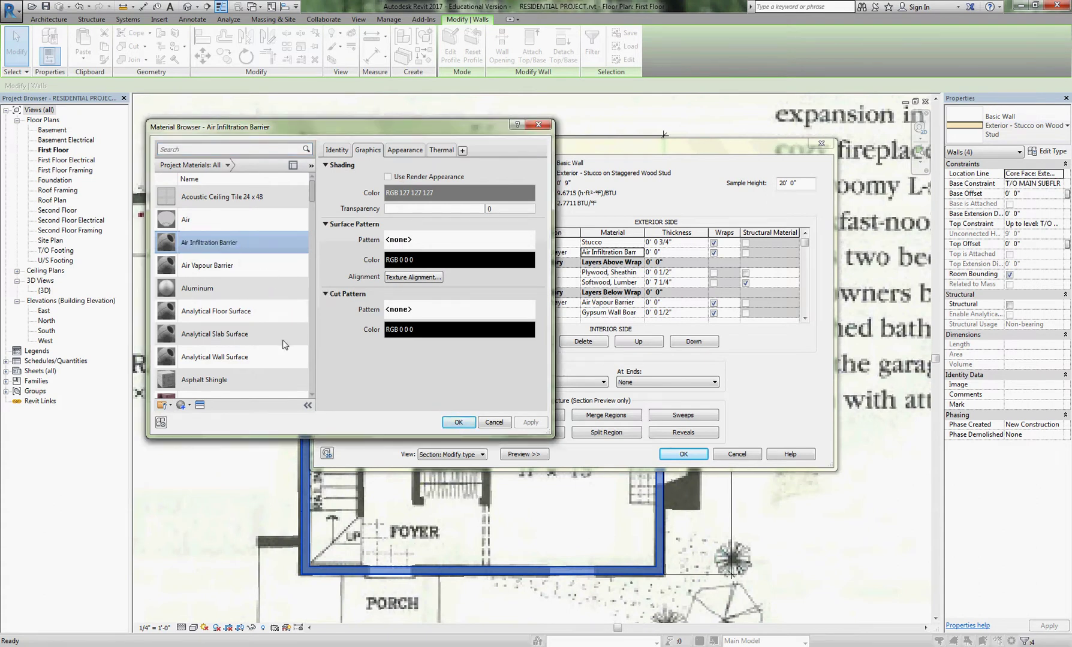
{"action": "key", "text": "BackSpace"}
{"action": "key", "text": "BackSpace"}
{"action": "key", "text": "BackSpace"}
{"action": "key", "text": "BackSpace"}
{"action": "key", "text": "BackSpace"}
{"action": "key", "text": "BackSpace"}
{"action": "key", "text": "BackSpace"}
{"action": "key", "text": "BackSpace"}
{"action": "key", "text": "BackSpace"}
{"action": "key", "text": "BackSpace"}
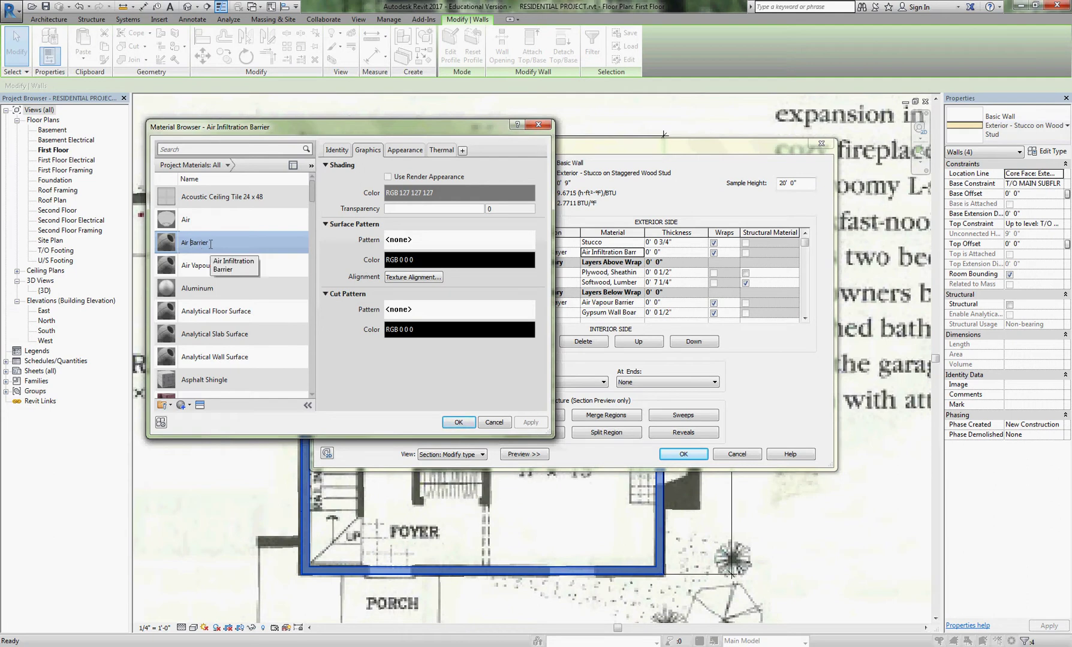
{"action": "left_click", "coordinate": [459, 424]}
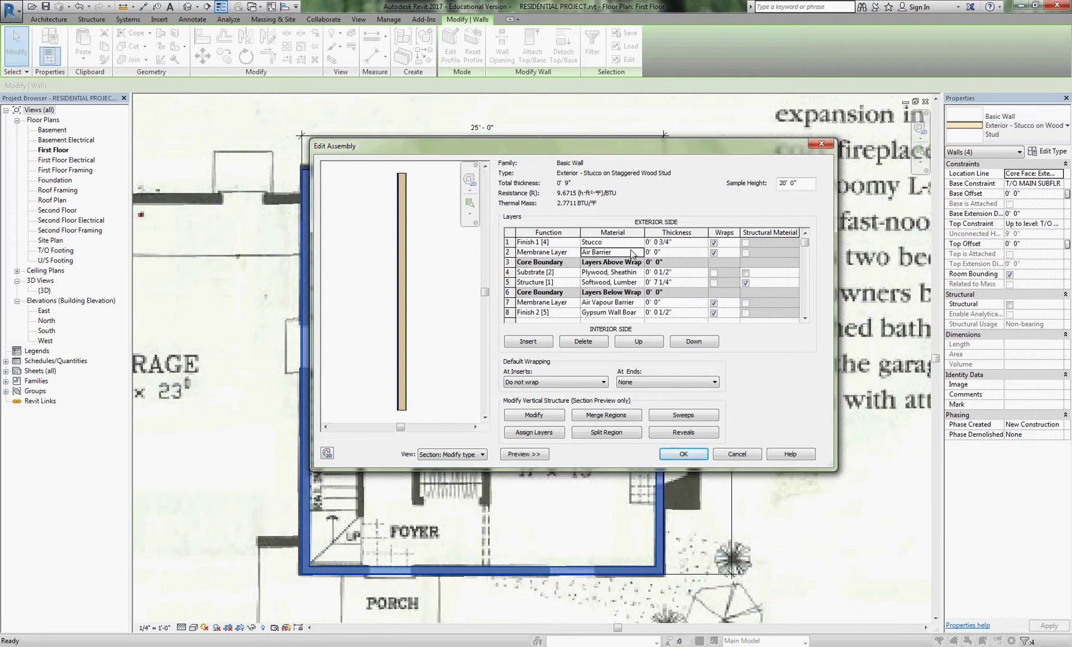
- Keep the edited layers, review the enlarged wall section preview and accept the Type Properties
{"action": "key", "text": "Return"}
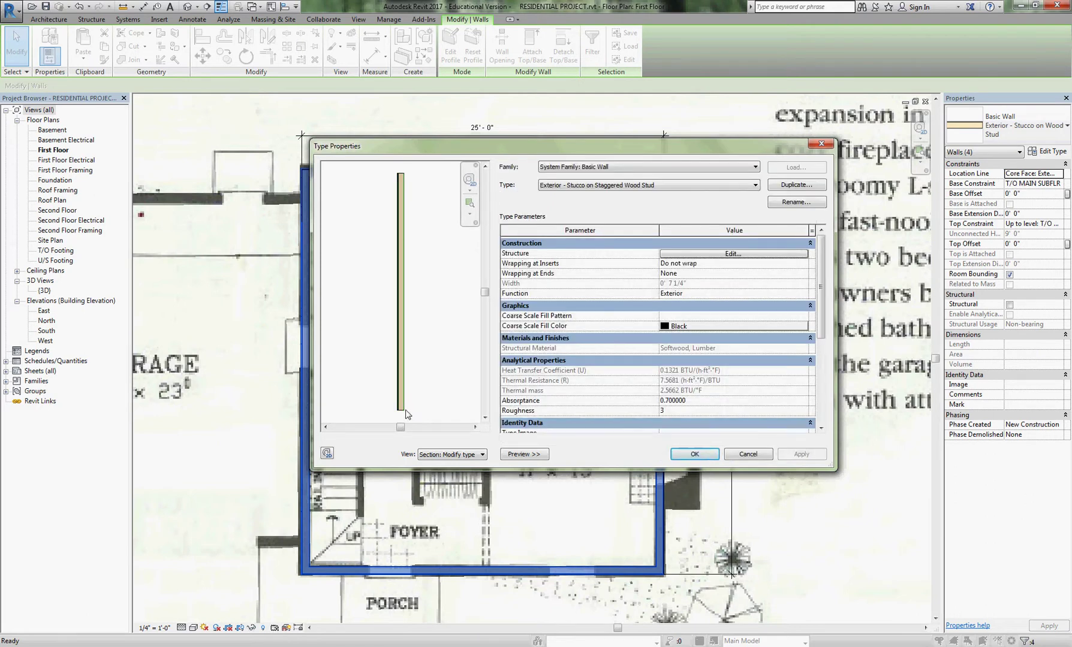
{"action": "scroll", "coordinate": [398, 413], "scroll_direction": "up", "scroll_amount": 5}
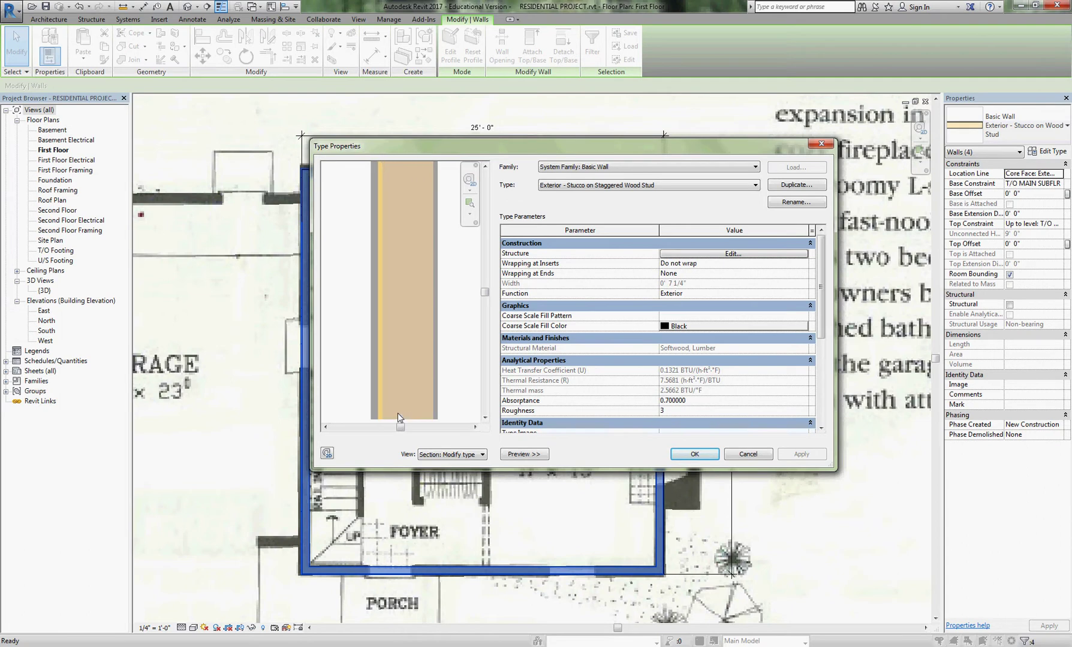
{"action": "middle_click_drag", "start_coordinate": [398, 413], "coordinate": [402, 328]}
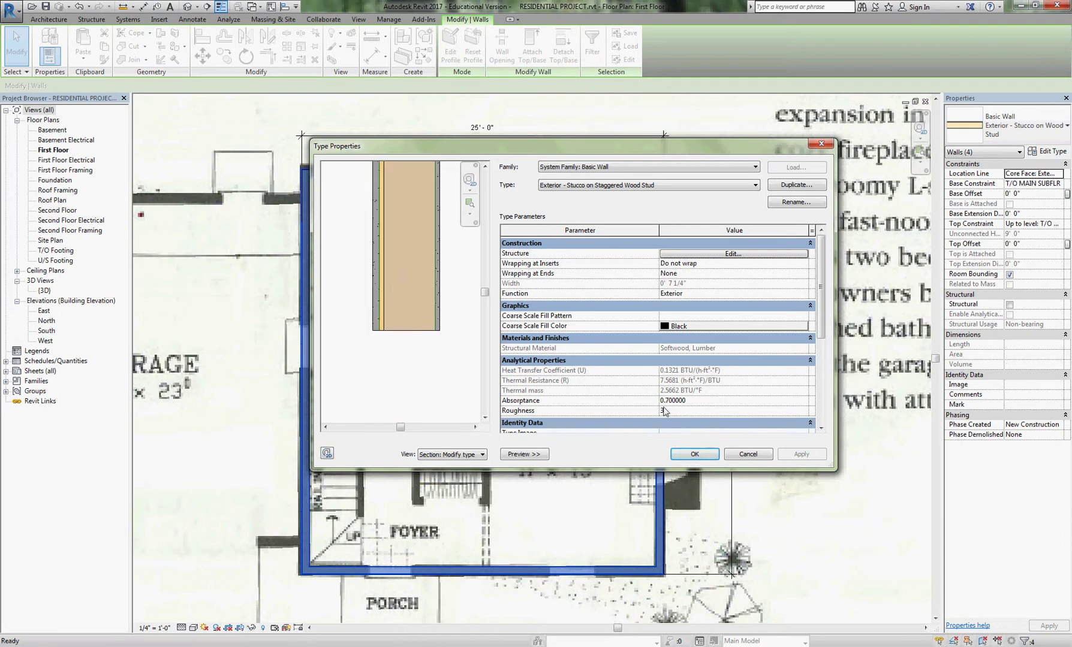
{"action": "left_click", "coordinate": [696, 458]}
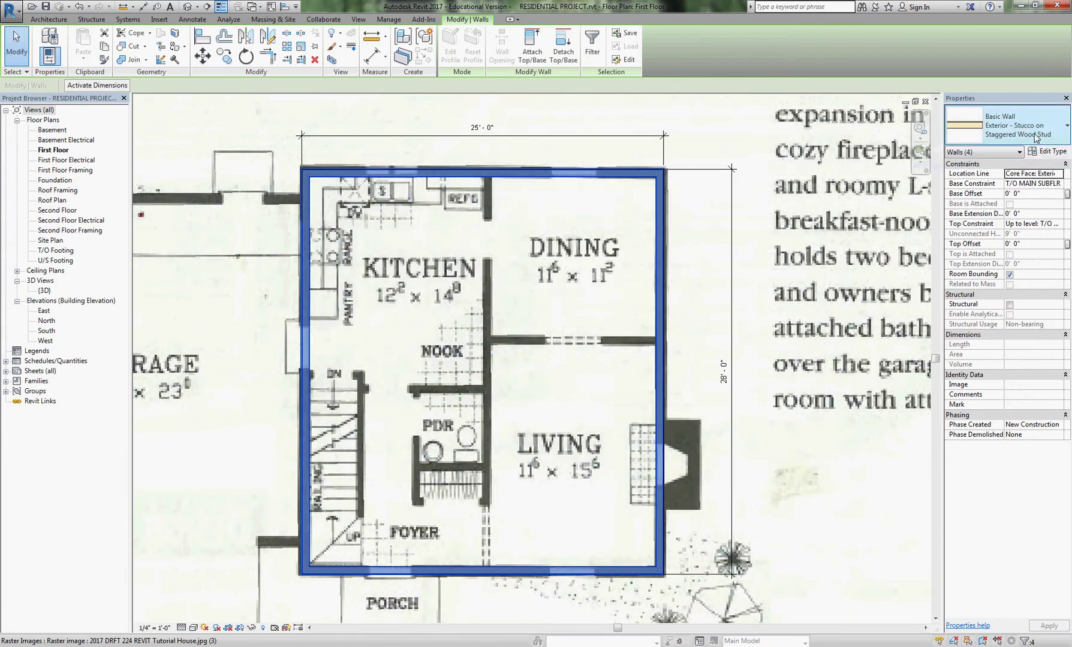
- Switch the selected walls to Exterior - Stucco on Wood Stud and check its type properties without changes
{"action": "left_click", "coordinate": [1036, 138]}
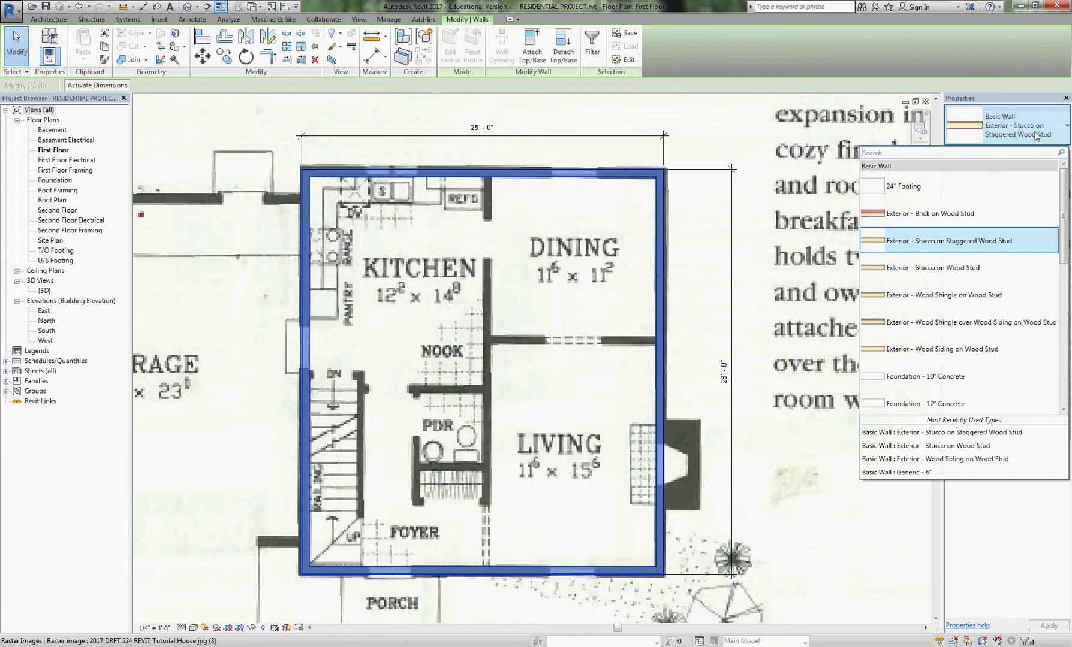
{"action": "left_click", "coordinate": [946, 276]}
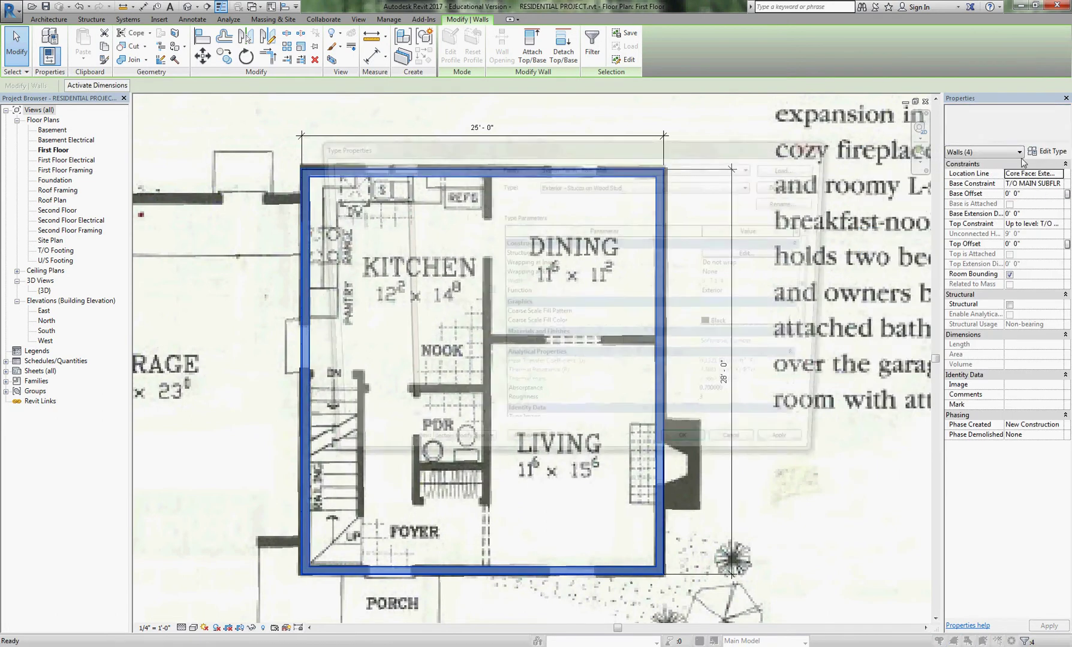
{"action": "left_click", "coordinate": [1050, 151]}
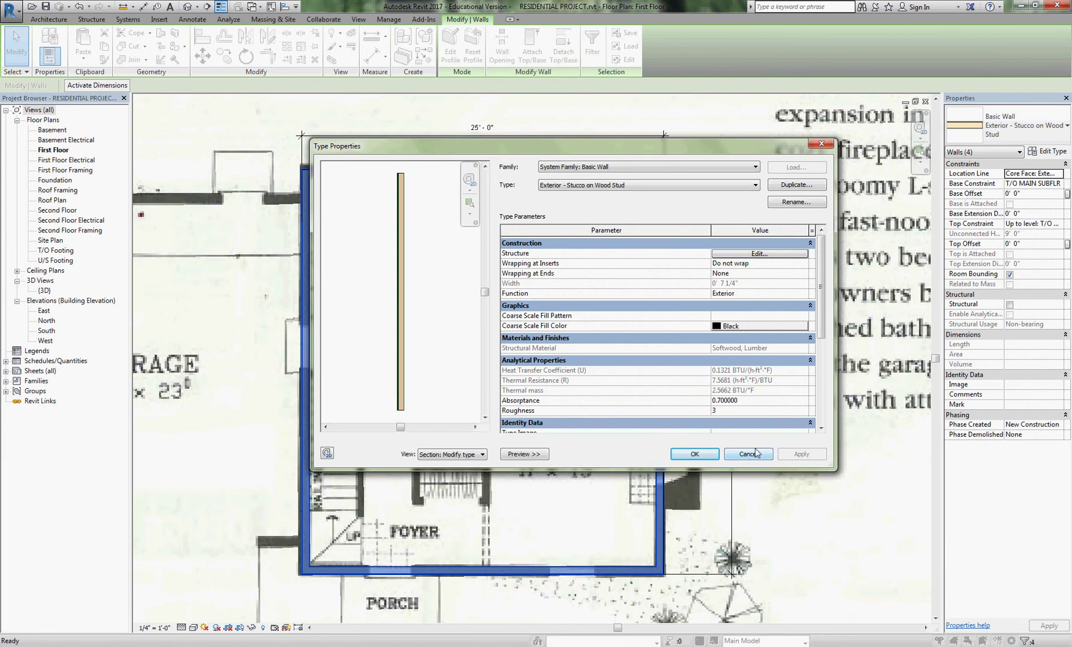
{"action": "left_click", "coordinate": [750, 453]}
- Select the top exterior wall and check its current type in the type selector, leaving it unchanged
{"action": "key", "text": "Escape"}
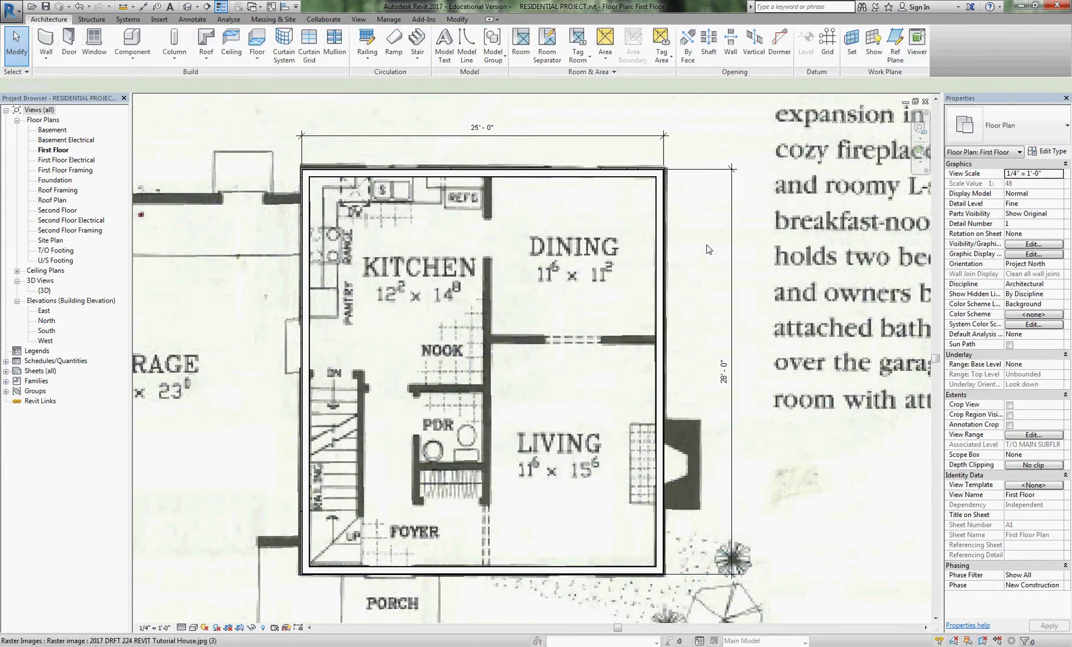
{"action": "scroll", "coordinate": [530, 168], "scroll_direction": "up", "scroll_amount": 3}
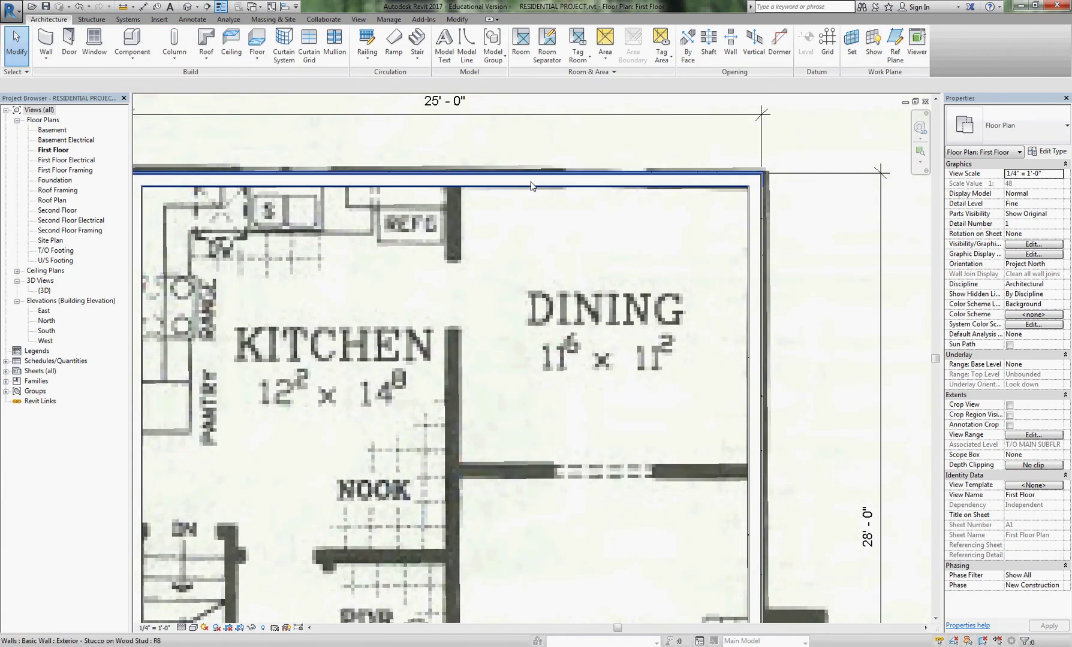
{"action": "left_click", "coordinate": [531, 185]}
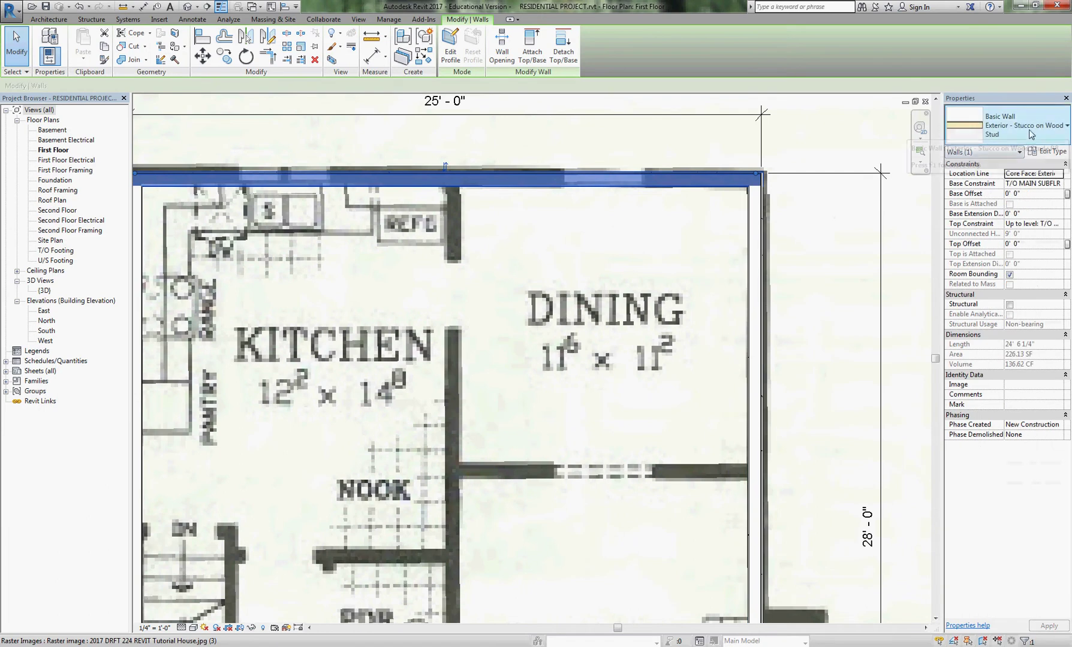
{"action": "left_click", "coordinate": [1058, 128]}
{"action": "left_click", "coordinate": [1019, 267]}
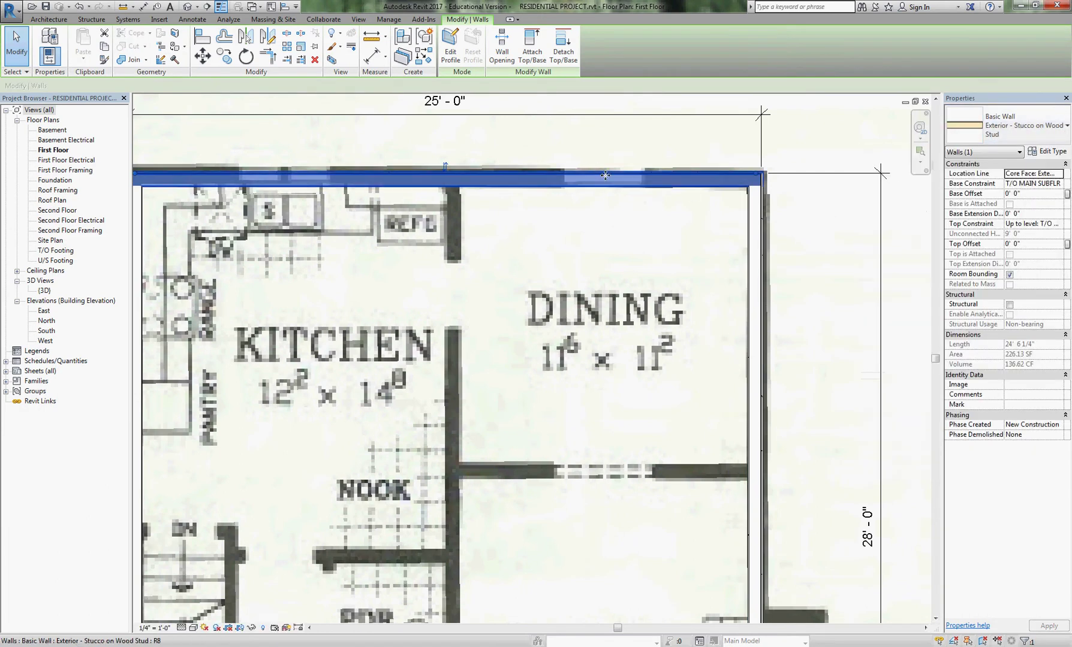
- Add the left, bottom and right walls to the selection, apply a type from the list, then deselect
{"action": "scroll", "coordinate": [599, 169], "scroll_direction": "down", "scroll_amount": 4}
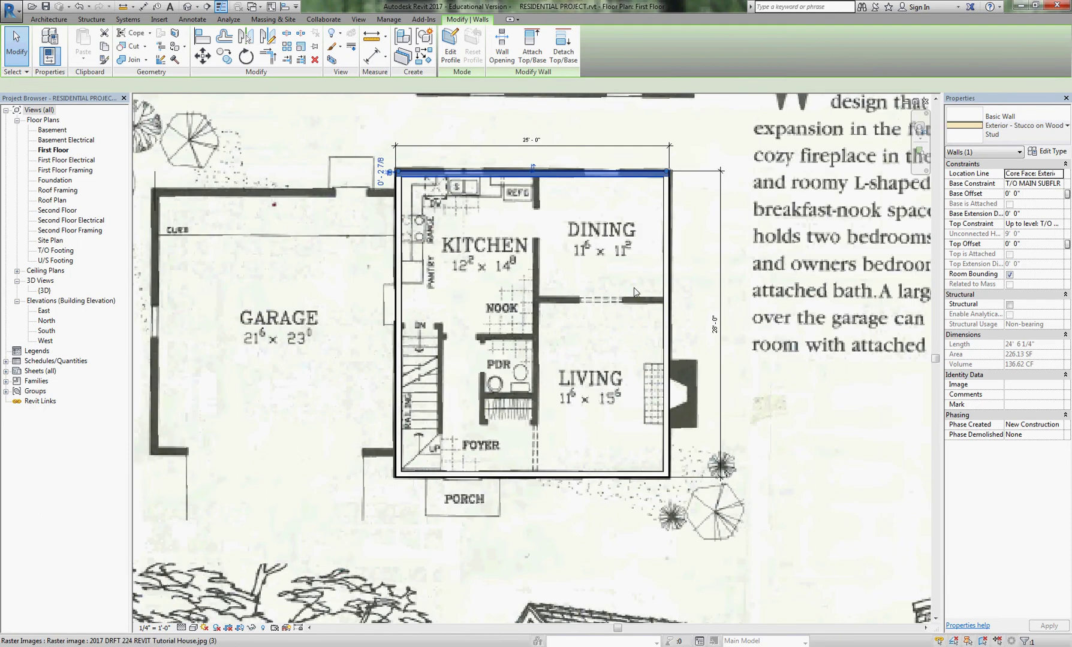
{"action": "left_click", "coordinate": [398, 409], "text": "ctrl"}
{"action": "left_click", "coordinate": [573, 476], "text": "ctrl"}
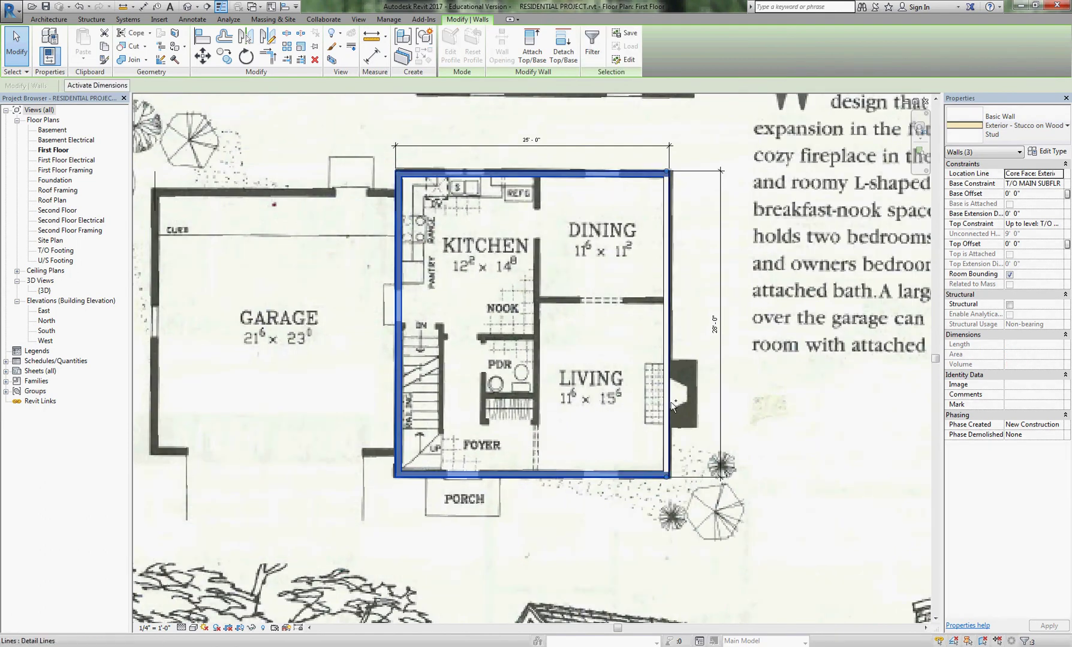
{"action": "left_click", "coordinate": [670, 408], "text": "ctrl"}
{"action": "left_click", "coordinate": [1043, 125]}
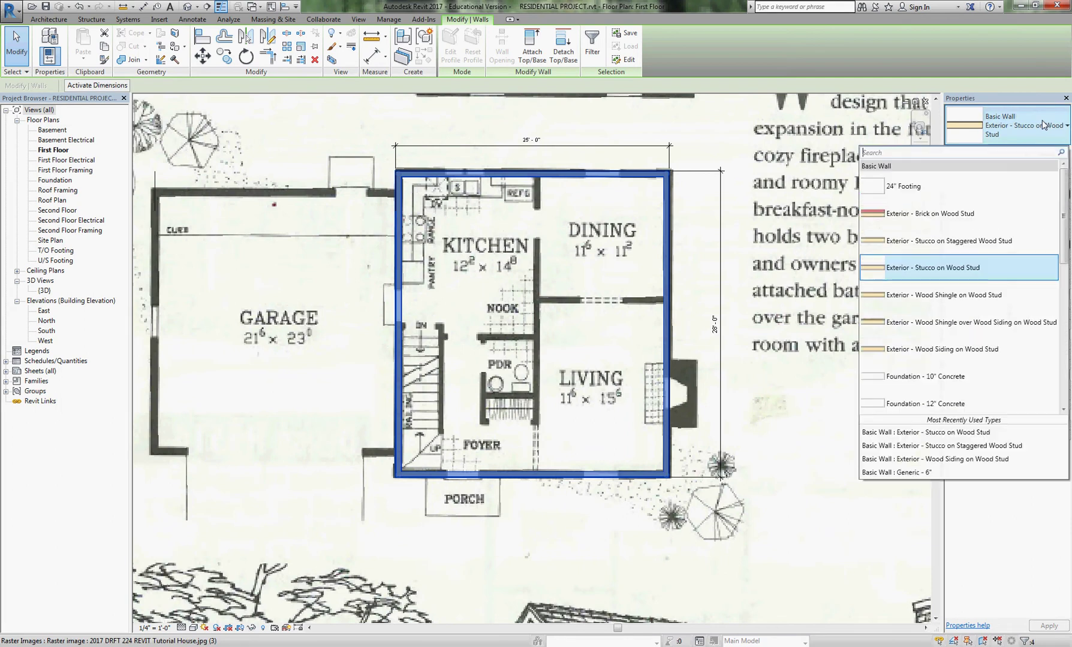
{"action": "left_click", "coordinate": [967, 243]}
{"action": "left_click", "coordinate": [522, 141]}
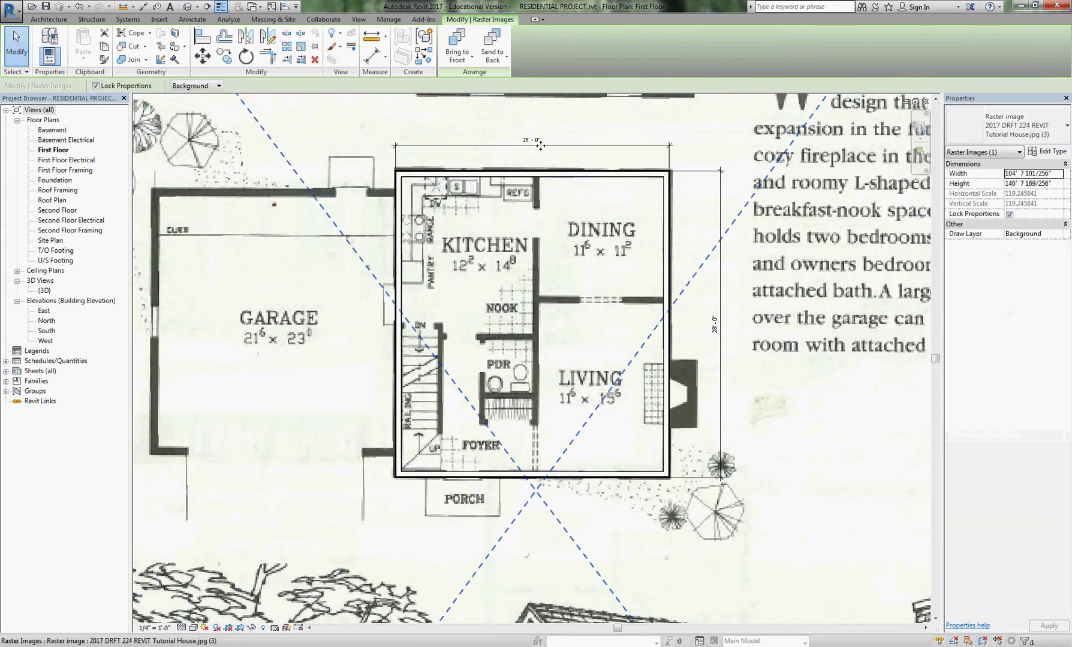
{"action": "scroll", "coordinate": [522, 141], "scroll_direction": "up", "scroll_amount": 4}
{"action": "scroll", "coordinate": [522, 141], "scroll_direction": "down", "scroll_amount": 2}
{"action": "key", "text": "Escape"}
- Change the right exterior wall by the dining room to Exterior - Stucco on Wood Stud
{"action": "scroll", "coordinate": [623, 210], "scroll_direction": "up", "scroll_amount": 5}
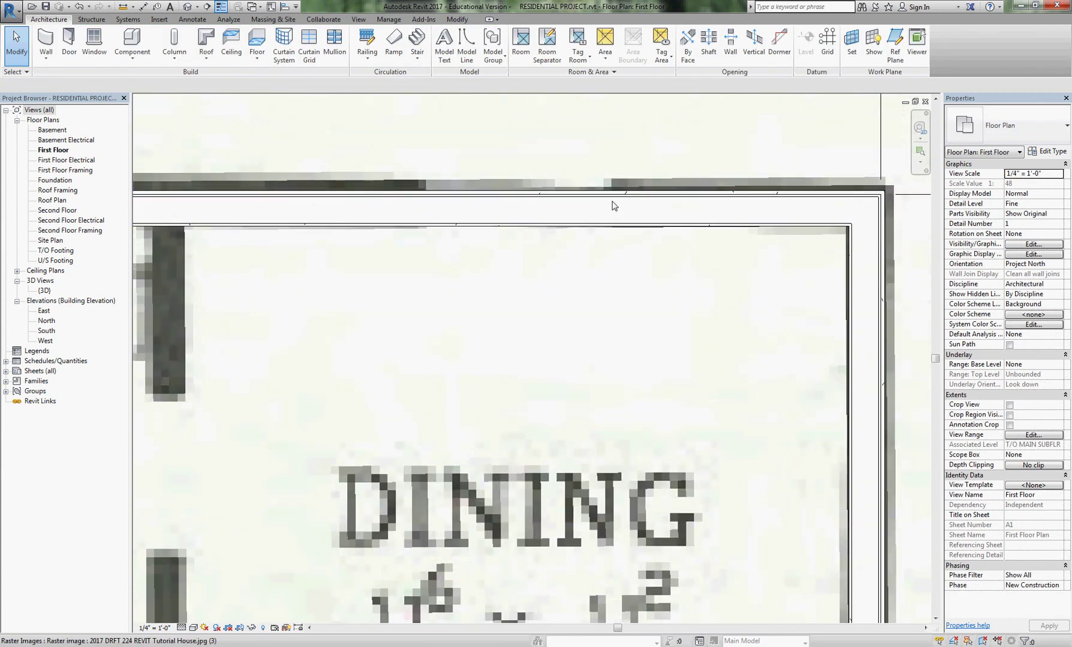
{"action": "left_click", "coordinate": [878, 300]}
{"action": "left_click", "coordinate": [852, 303]}
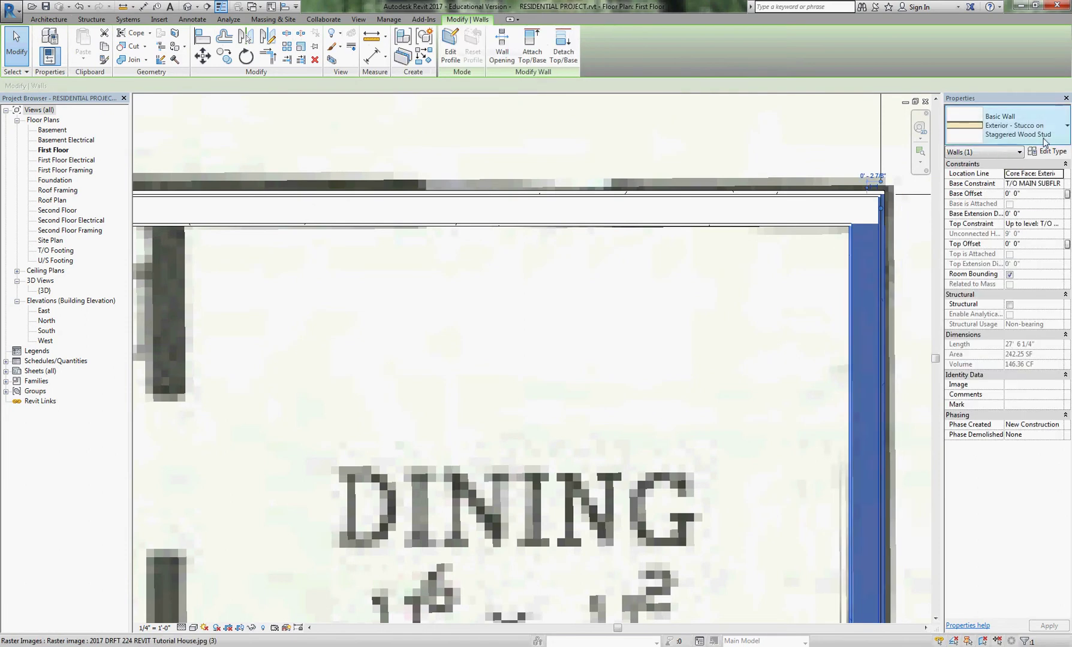
{"action": "left_click", "coordinate": [1045, 126]}
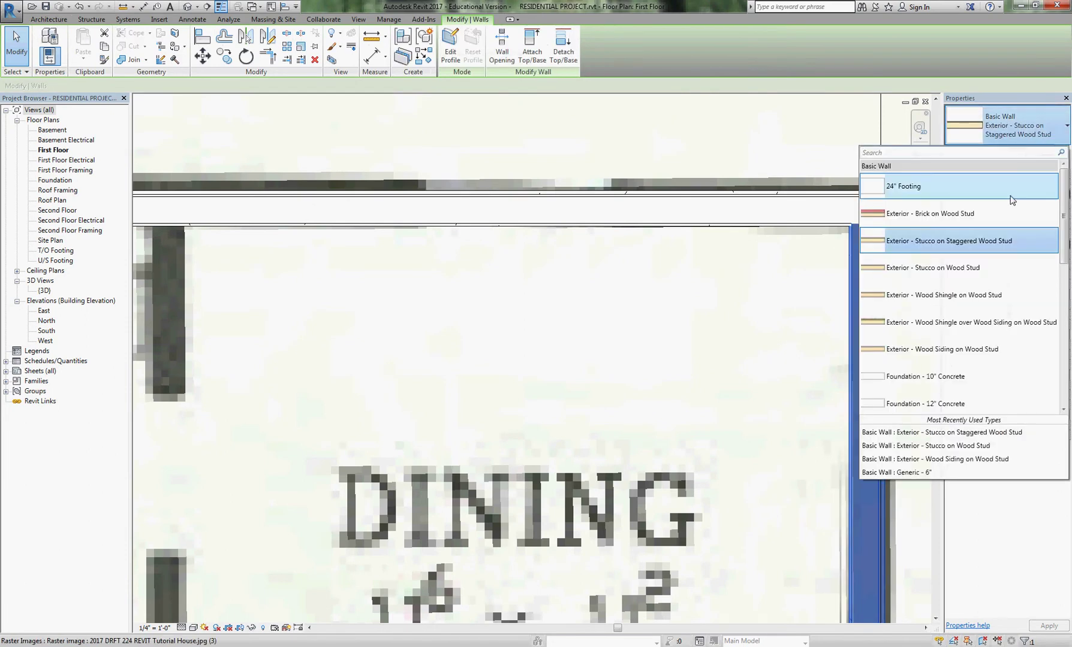
{"action": "left_click", "coordinate": [959, 268]}
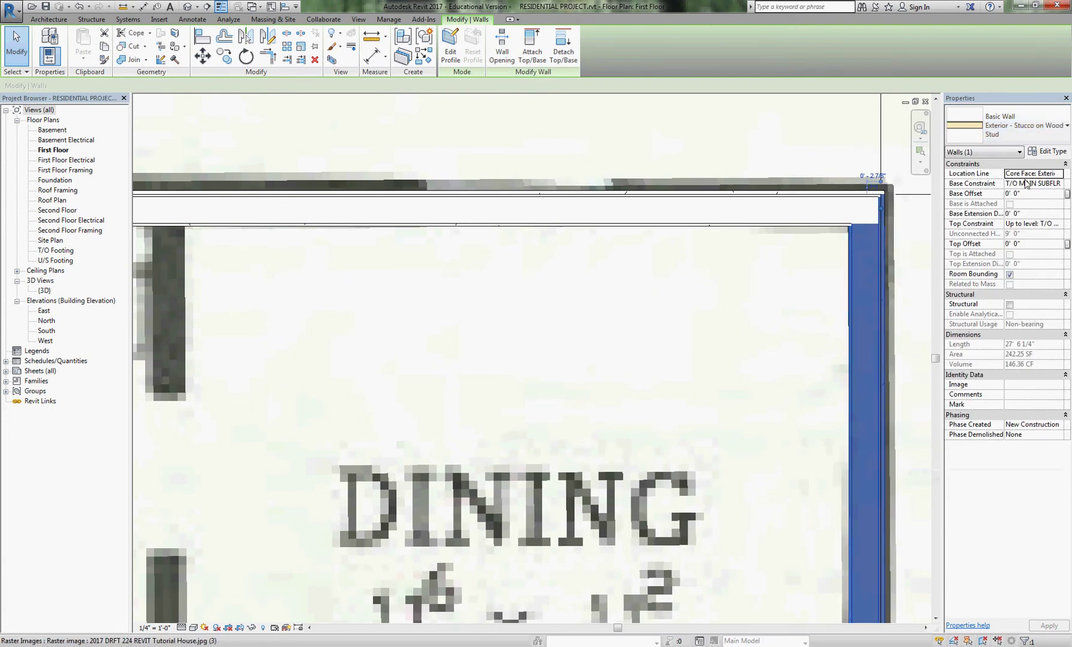
- Open the wall type's layer structure, then close it and Type Properties without changes
{"action": "left_click", "coordinate": [1057, 154]}
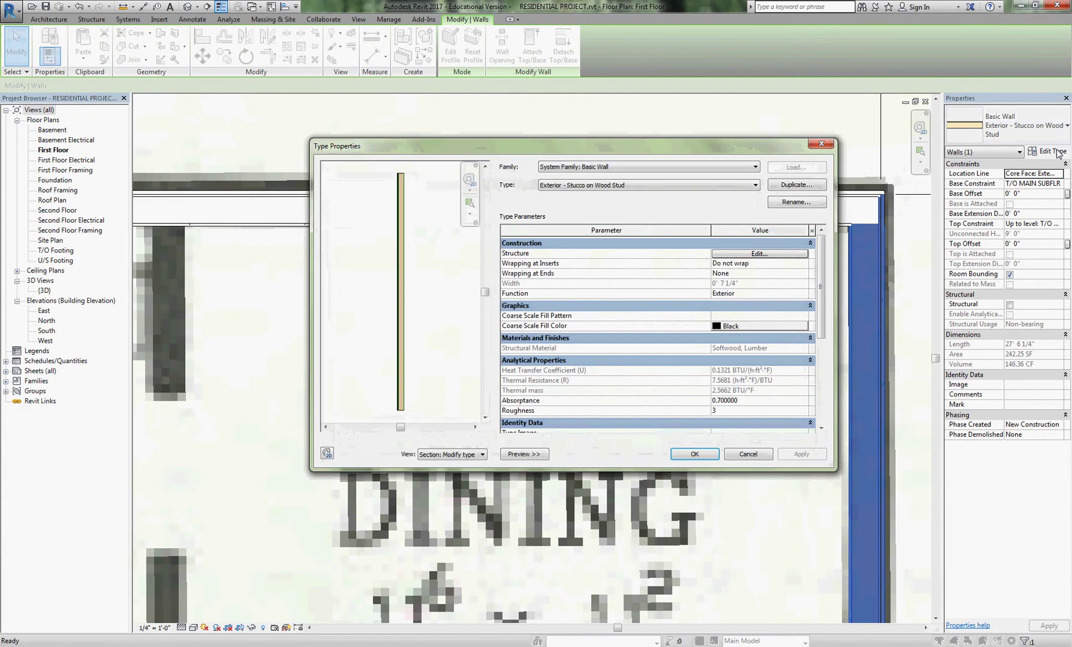
{"action": "left_click", "coordinate": [759, 255]}
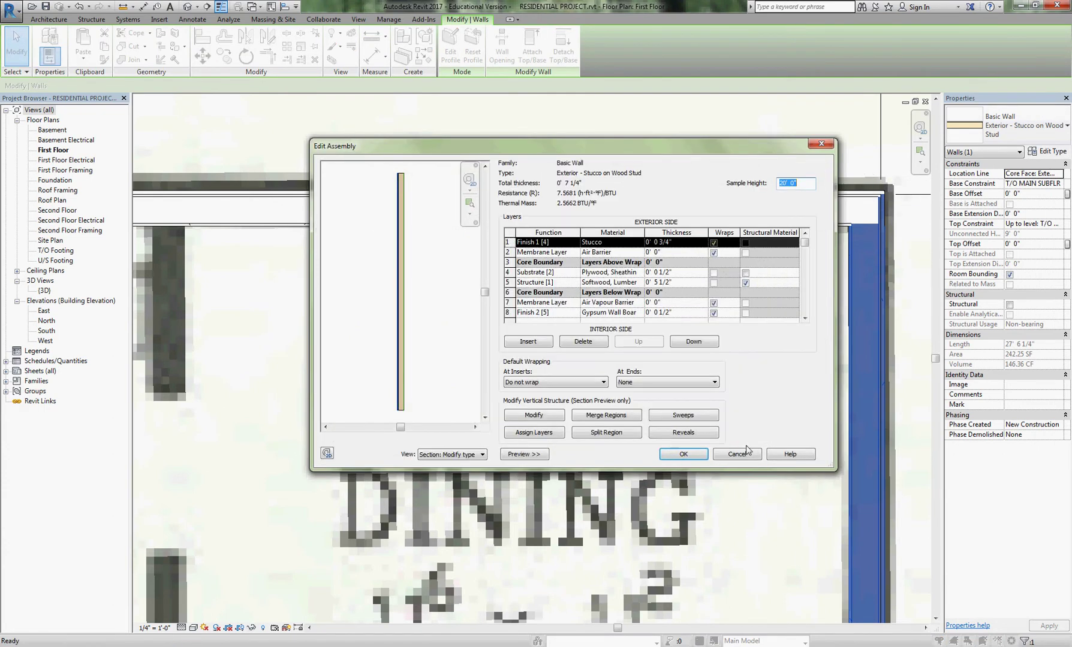
{"action": "left_click", "coordinate": [746, 447]}
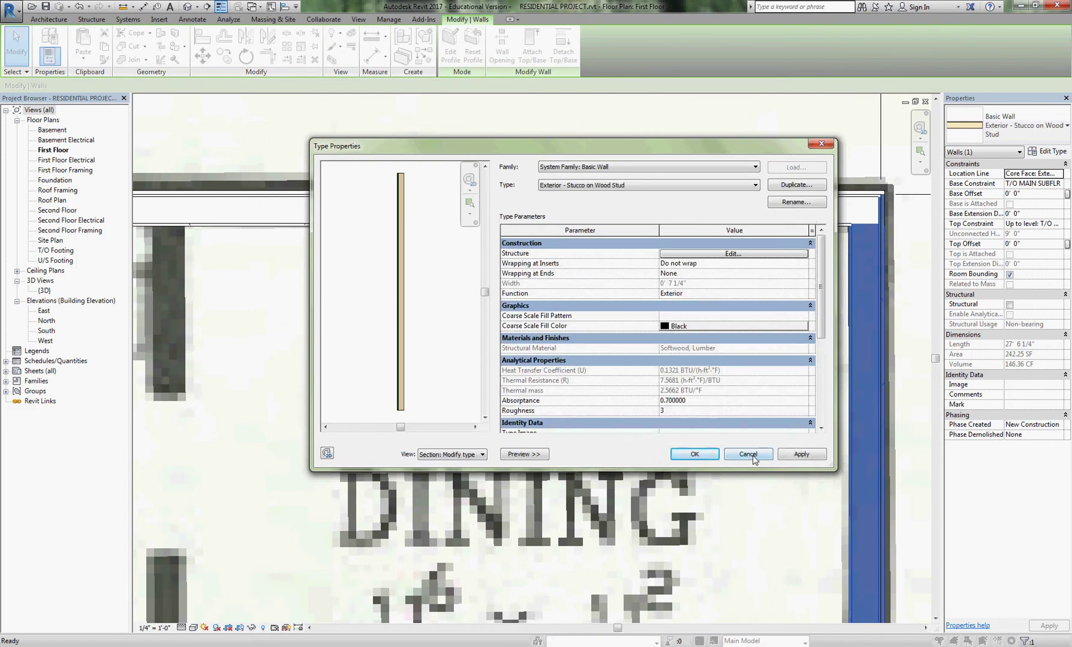
{"action": "left_click", "coordinate": [751, 457]}
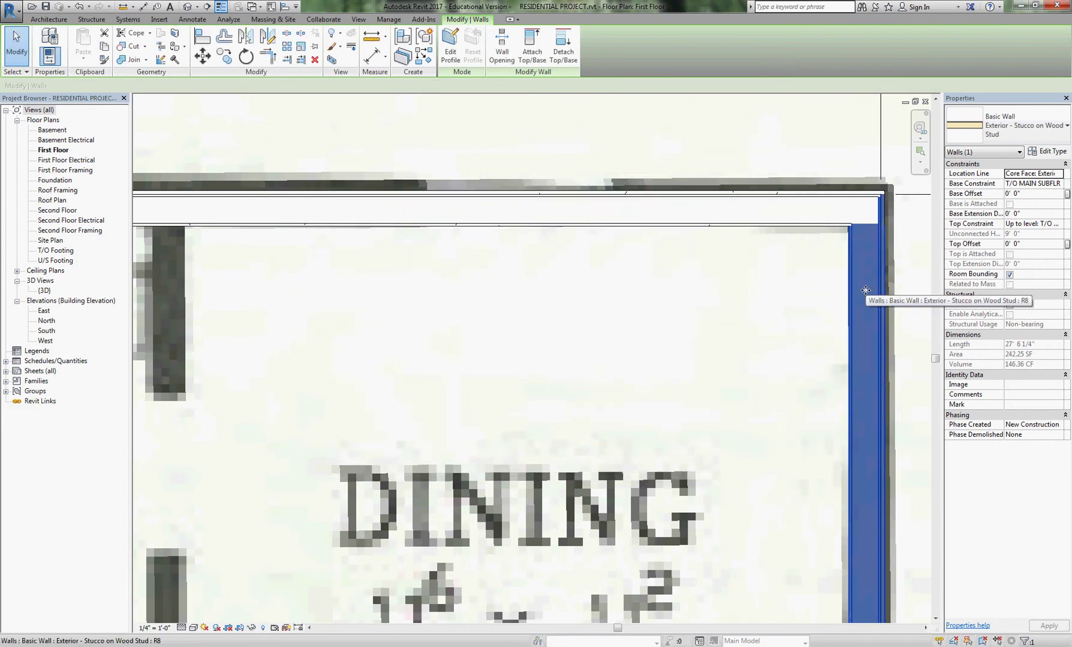
{"action": "key", "text": "Escape"}
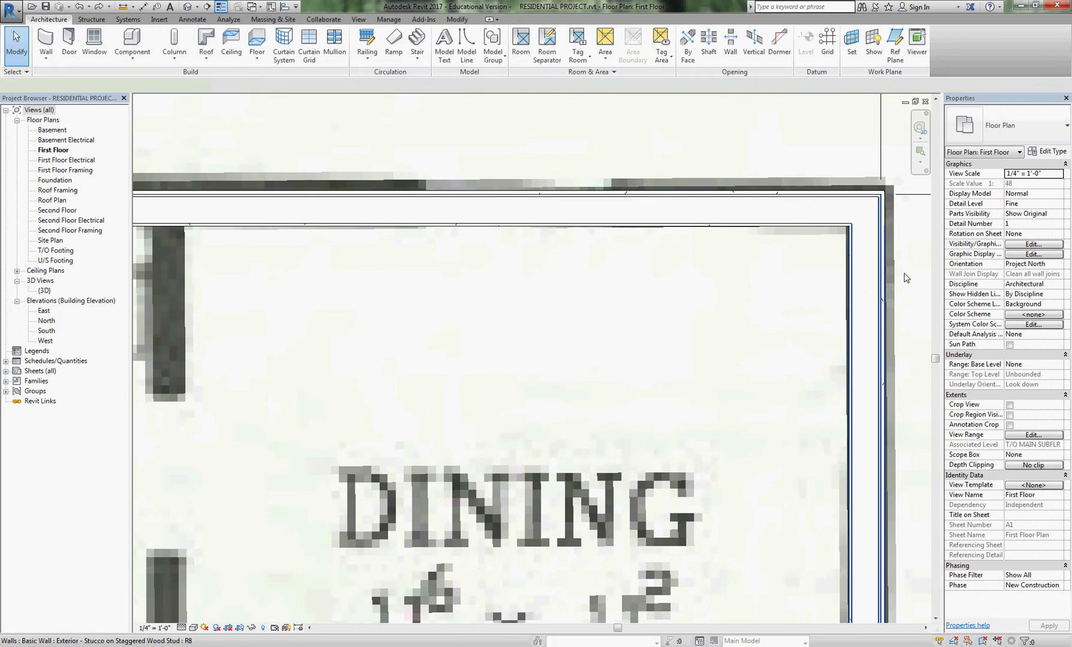
- Set the Staggered Wood Stud type's Structure layer to 7 1/4", making the wall 9" wide
{"action": "left_click", "coordinate": [849, 334]}
{"action": "left_click", "coordinate": [1049, 151]}
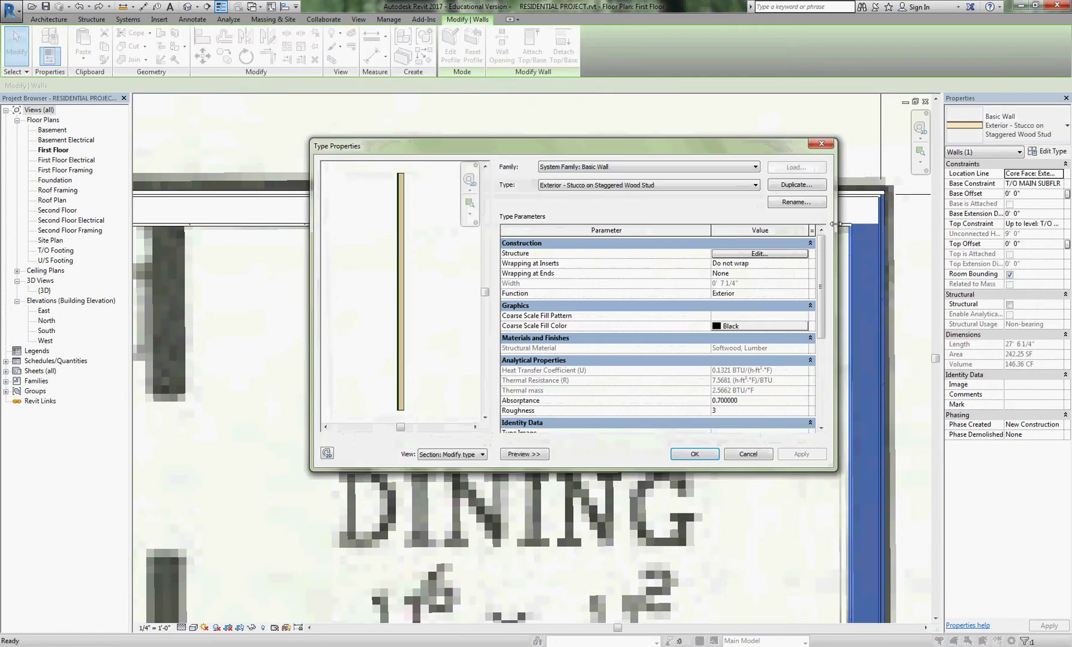
{"action": "left_click", "coordinate": [762, 254]}
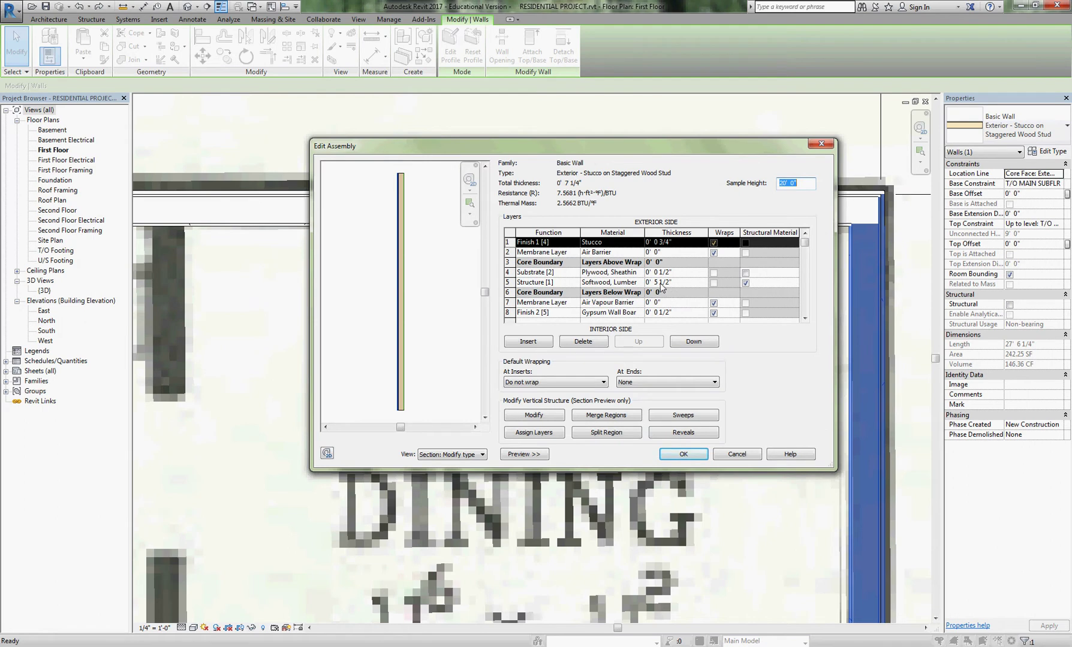
{"action": "left_click", "coordinate": [658, 282]}
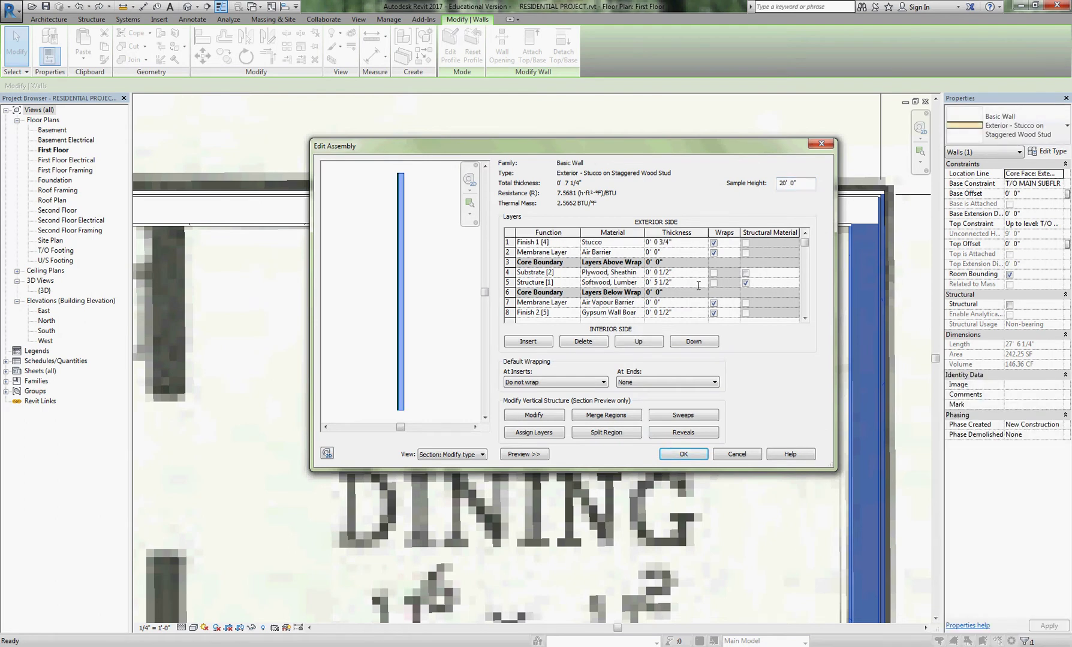
{"action": "key", "text": "BackSpace"}
{"action": "key", "text": "BackSpace"}
{"action": "key", "text": "Delete"}
{"action": "left_click", "coordinate": [700, 457]}
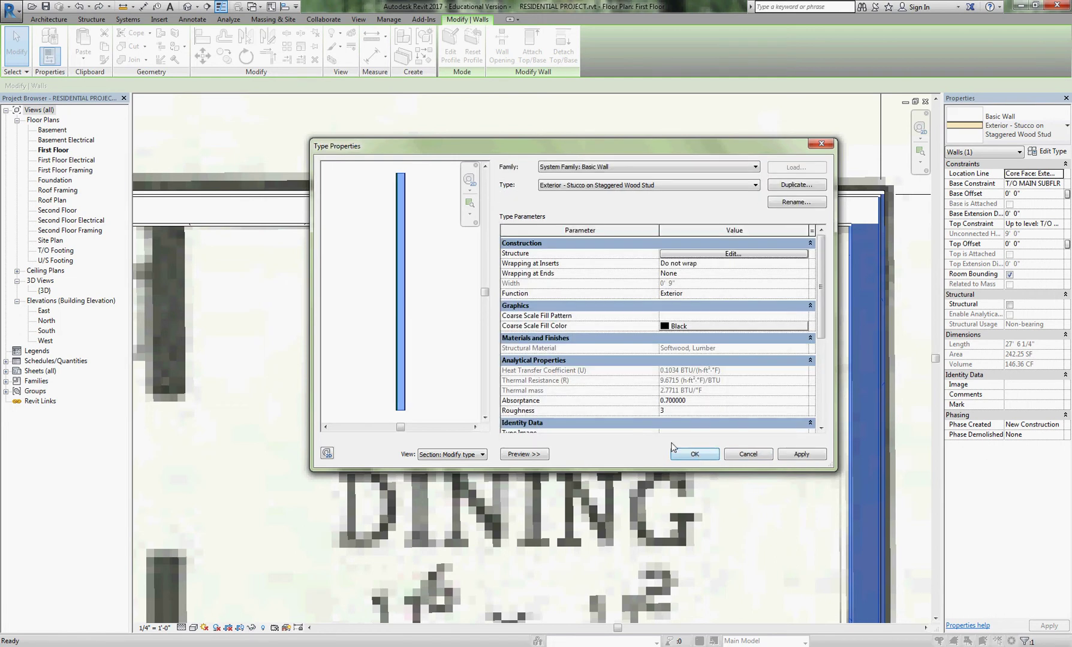
{"action": "left_click", "coordinate": [692, 454]}
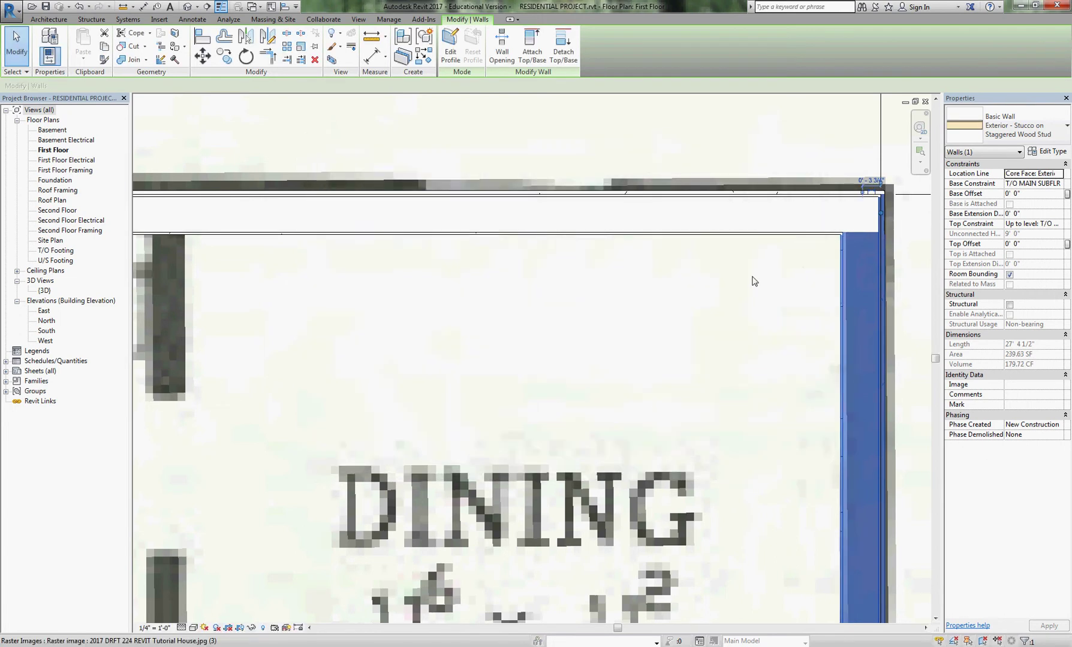
{"action": "scroll", "coordinate": [753, 281], "scroll_direction": "down", "scroll_amount": 4}
{"action": "key", "text": "Escape"}
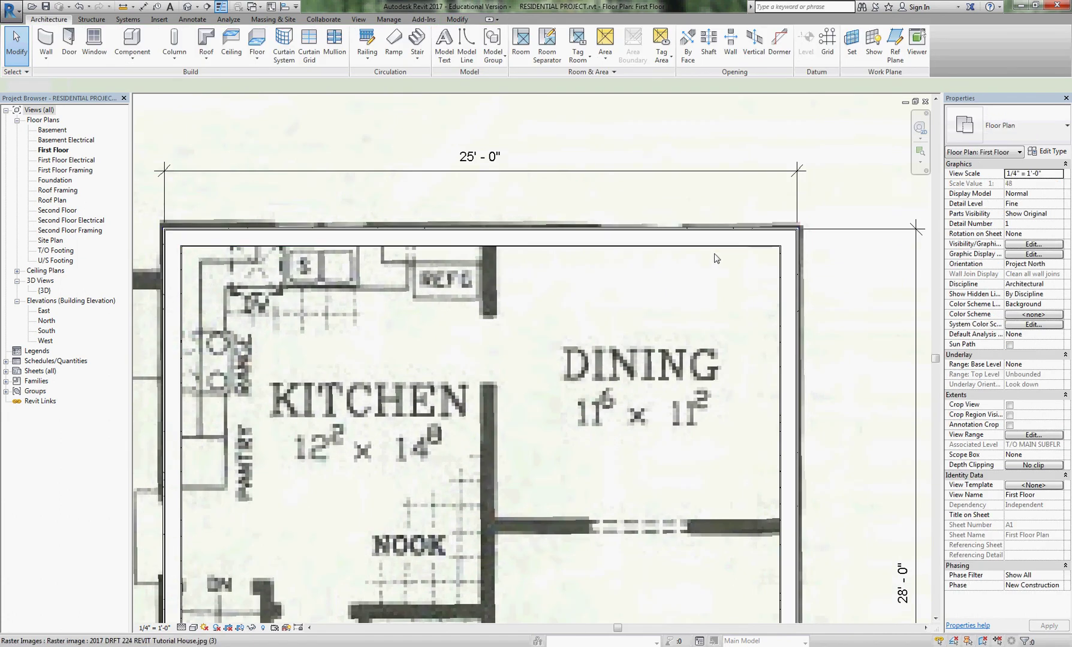
{"action": "scroll", "coordinate": [715, 257], "scroll_direction": "down", "scroll_amount": 2}
{"action": "key", "text": "d"}
{"action": "key", "text": "i"}
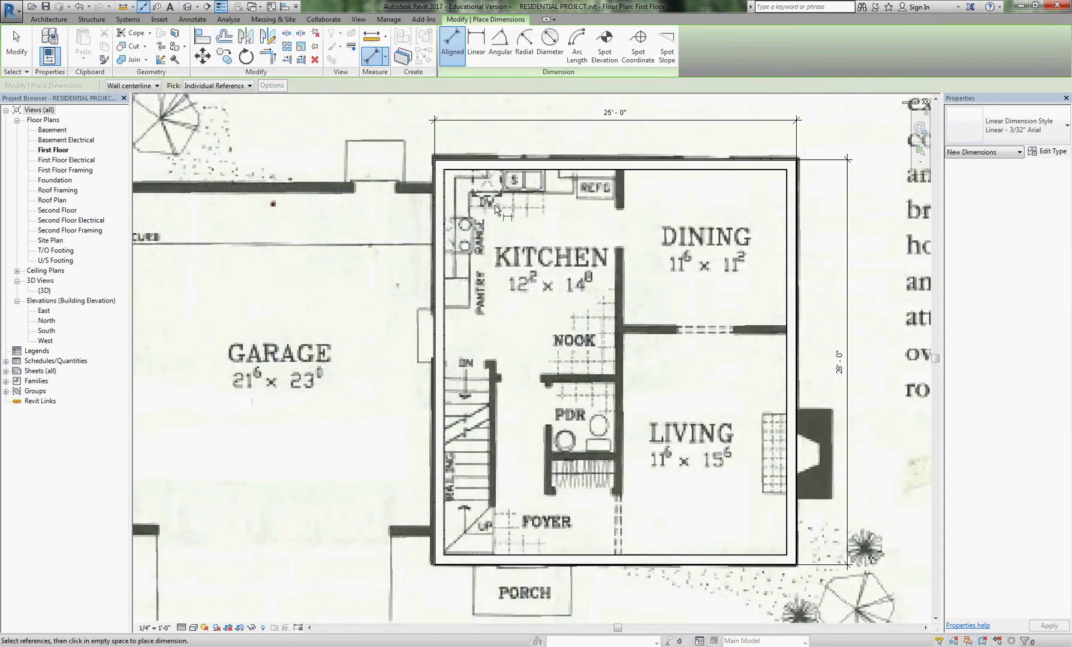
{"action": "key", "text": "Escape"}
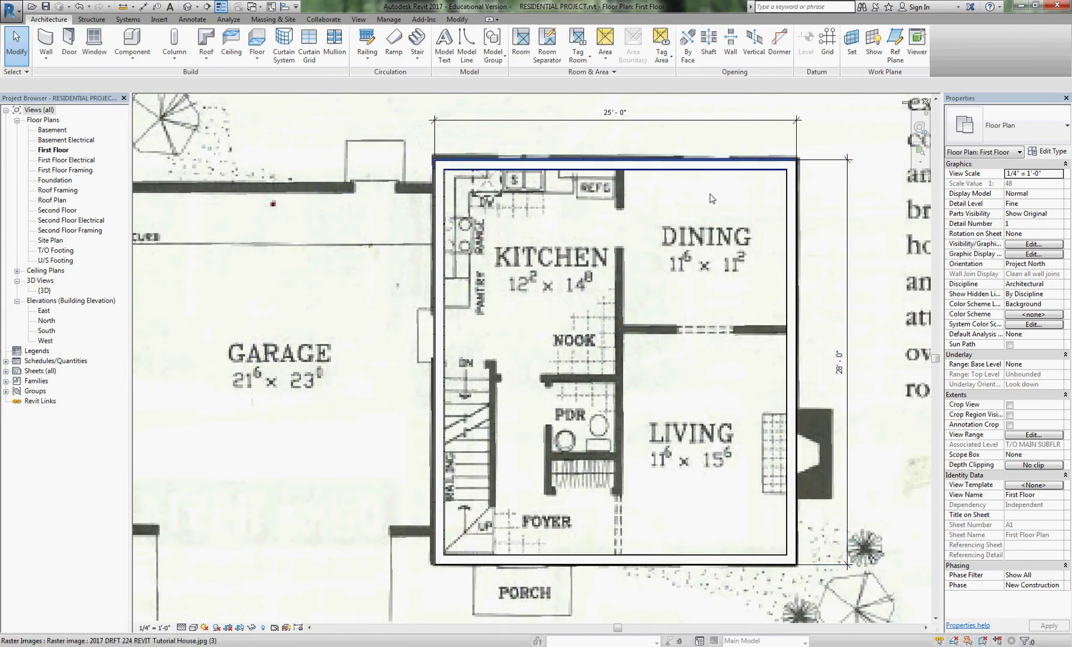
- Select all four visible exterior walls and assign them Exterior - Stucco on Wood Stud
{"action": "left_click", "coordinate": [439, 231]}
{"action": "right_click", "coordinate": [440, 232]}
{"action": "mouse_move", "coordinate": [524, 383]}
{"action": "left_click", "coordinate": [599, 384]}
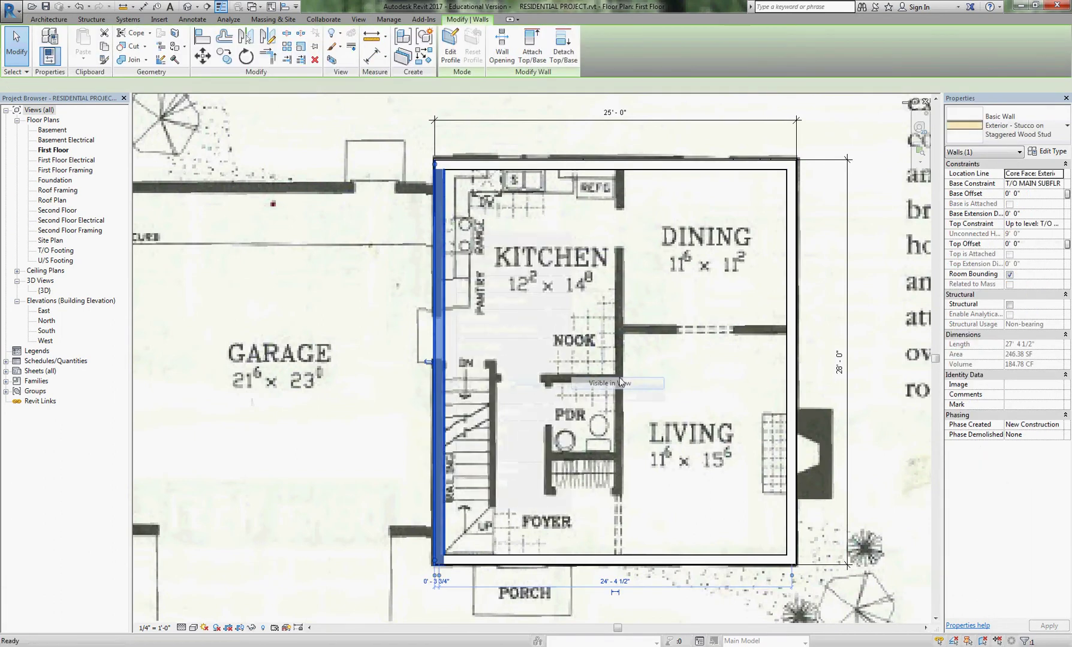
{"action": "left_click", "coordinate": [1031, 125]}
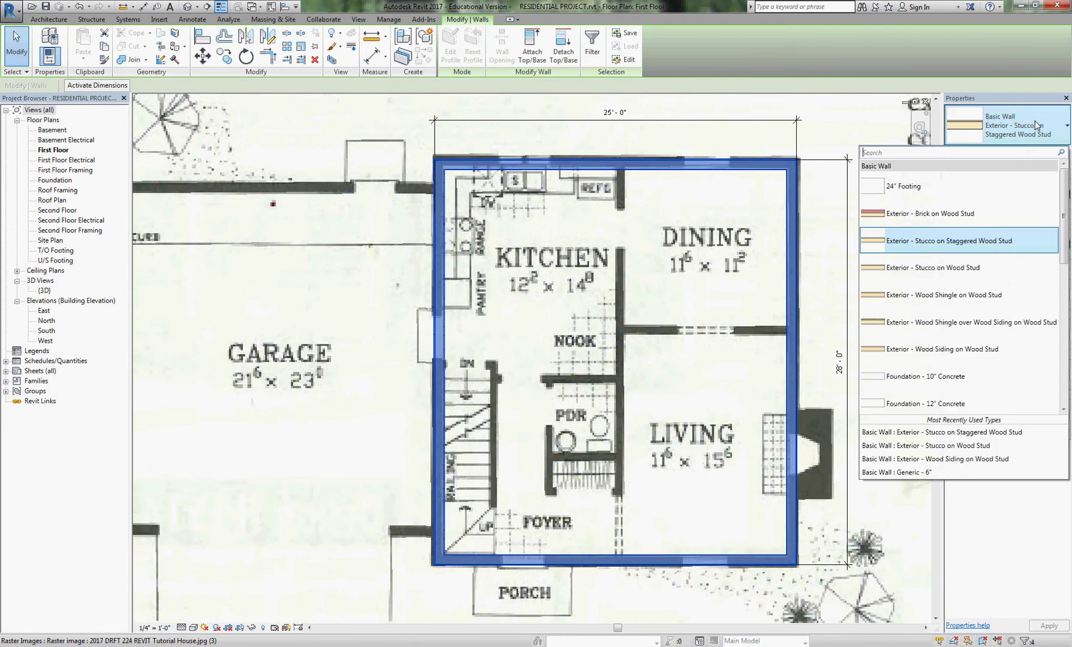
{"action": "left_click", "coordinate": [956, 275]}
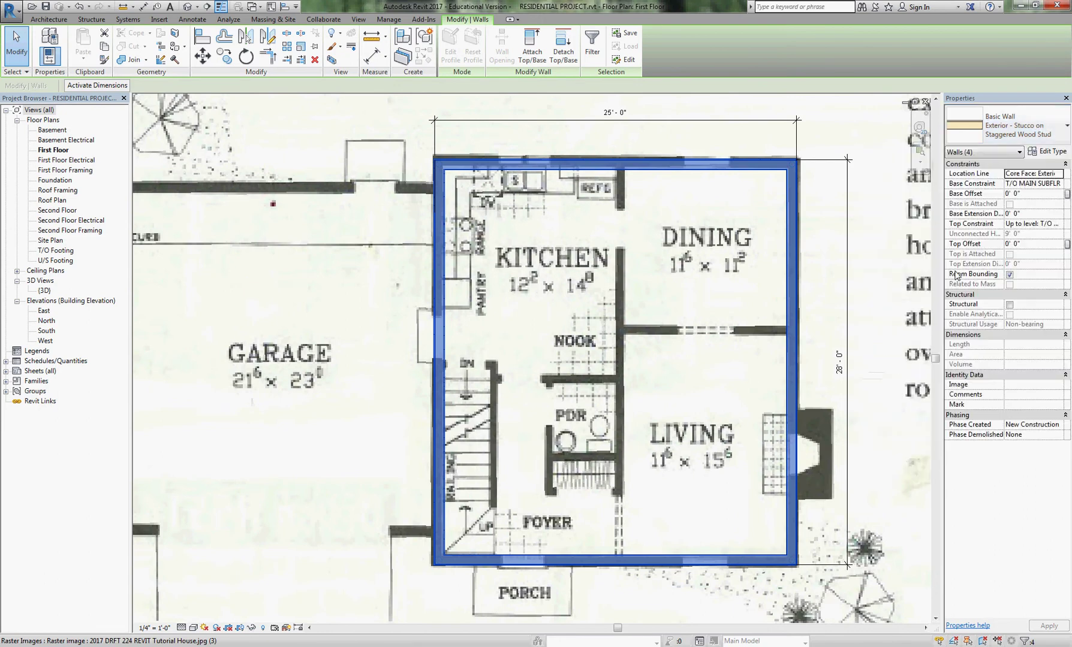
- Duplicate the type as 'Exterior - Stucco on Wood Stud with Int Strapping' and open its layers
{"action": "left_click", "coordinate": [1050, 152]}
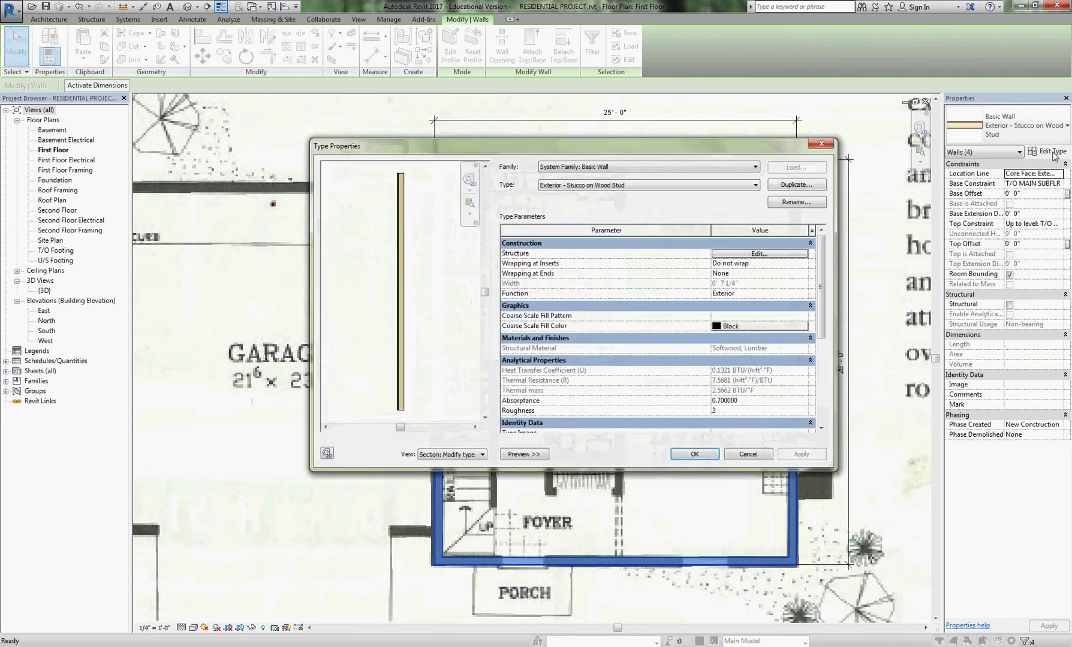
{"action": "left_click", "coordinate": [796, 185]}
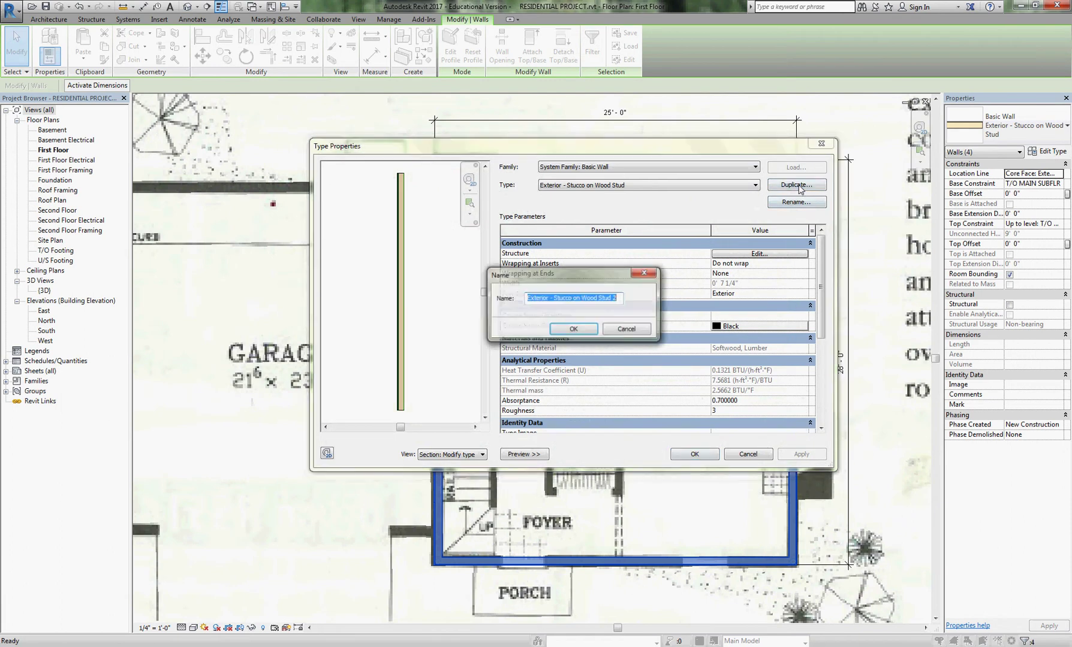
{"action": "left_click", "coordinate": [616, 299]}
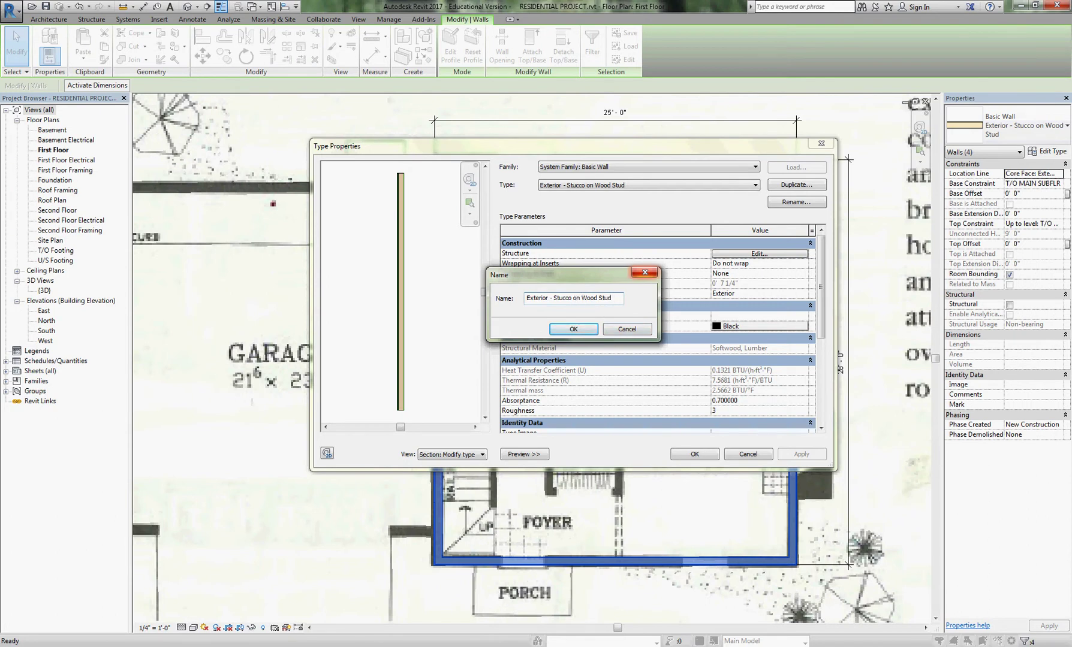
{"action": "type", "text": "with Int Strapping"}
{"action": "left_click", "coordinate": [573, 329]}
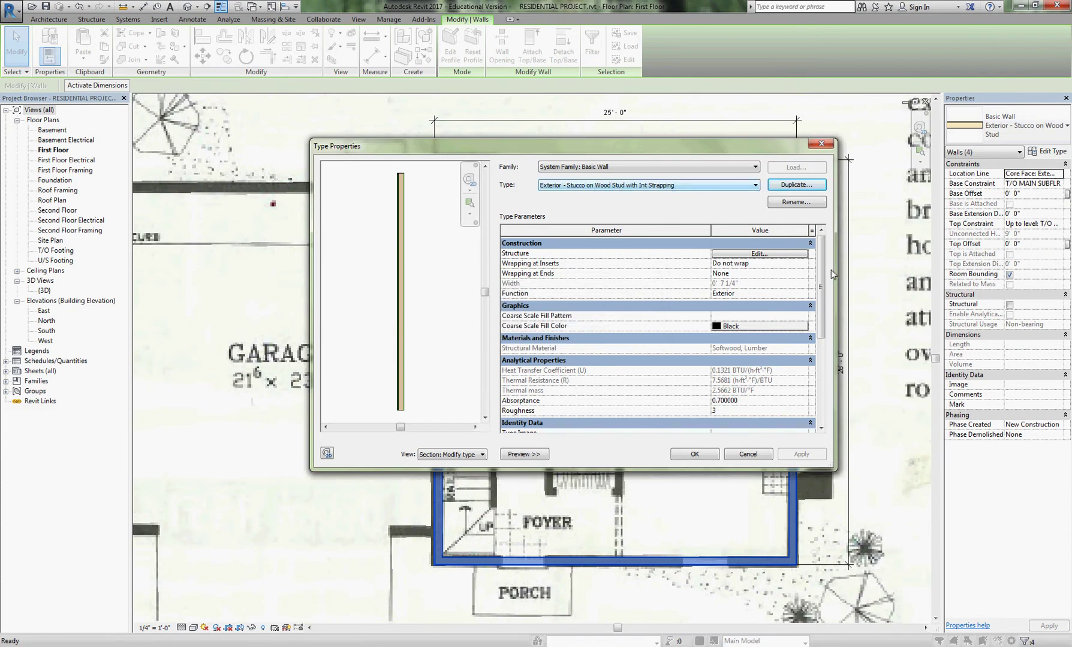
{"action": "left_click", "coordinate": [758, 254]}
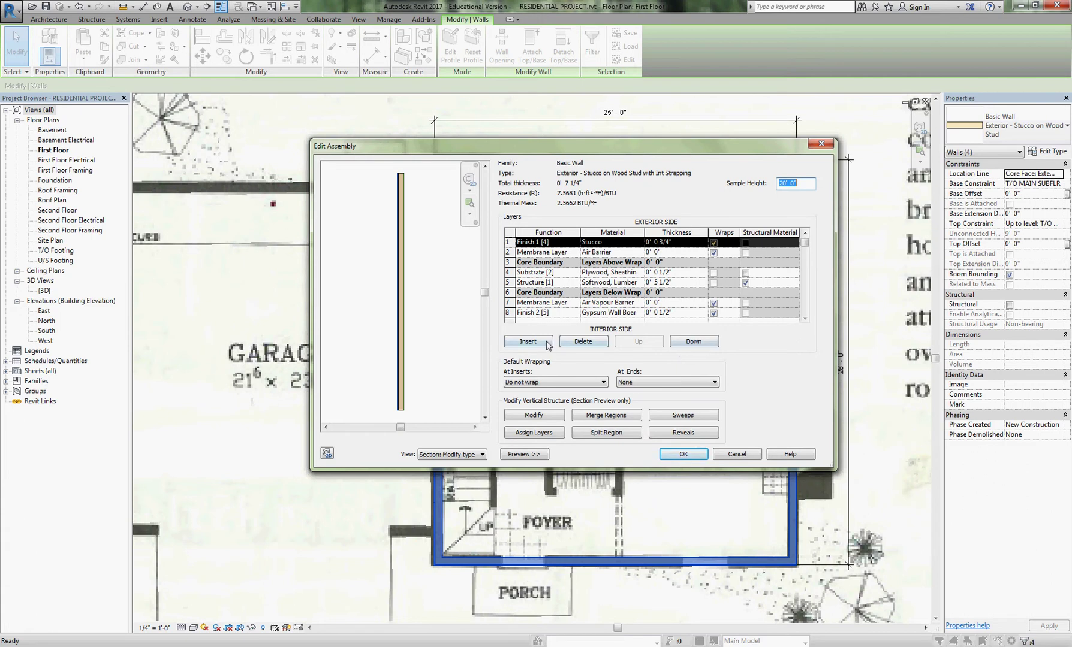
- Insert a new wall layer and move it down to row 8, inside the vapour barrier
{"action": "left_click", "coordinate": [529, 343]}
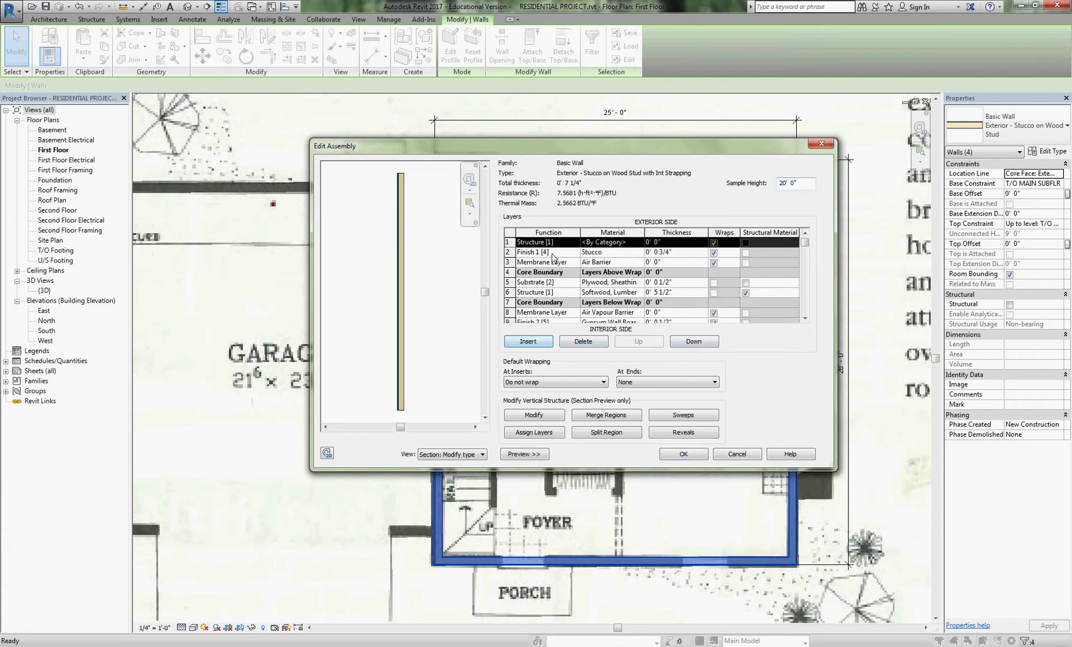
{"action": "left_click", "coordinate": [694, 343]}
{"action": "left_click", "coordinate": [693, 342]}
{"action": "left_click", "coordinate": [694, 342]}
{"action": "left_click", "coordinate": [694, 343]}
{"action": "left_click", "coordinate": [693, 343]}
{"action": "left_click", "coordinate": [693, 343]}
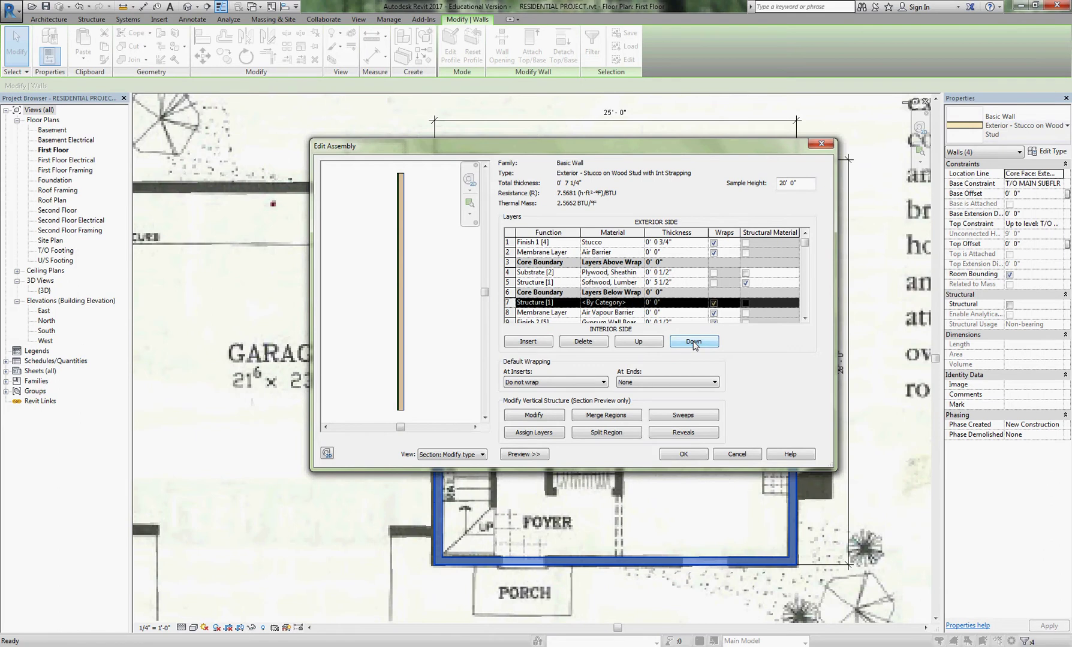
{"action": "left_click", "coordinate": [694, 343]}
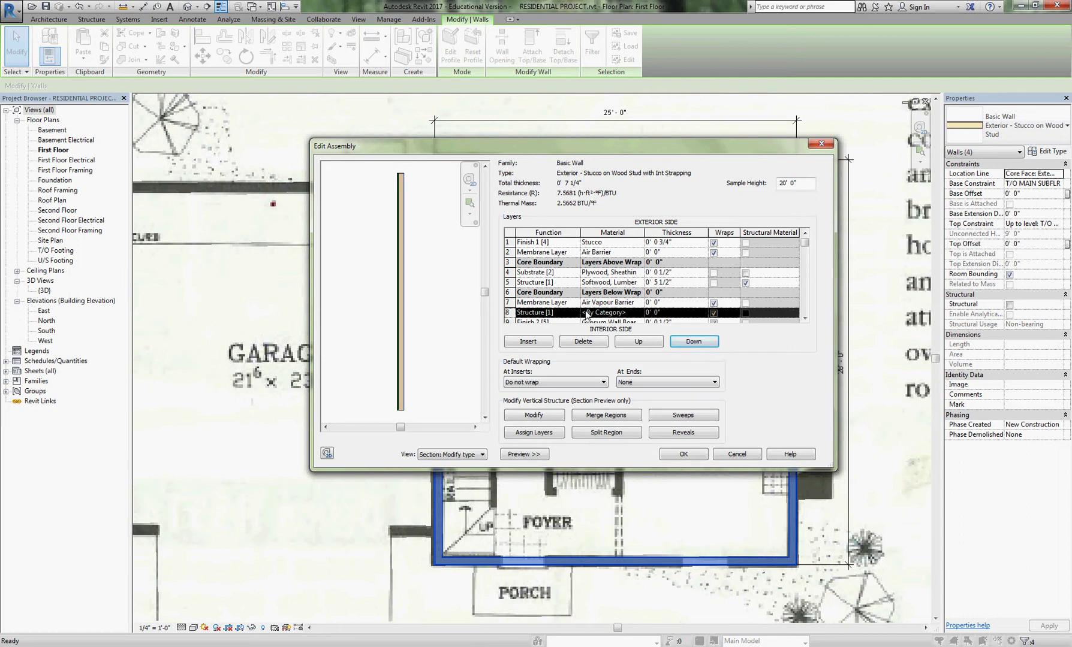
- Give the new layer Softwood, Lumber material and a 2 1/2" thickness
{"action": "left_click", "coordinate": [610, 312]}
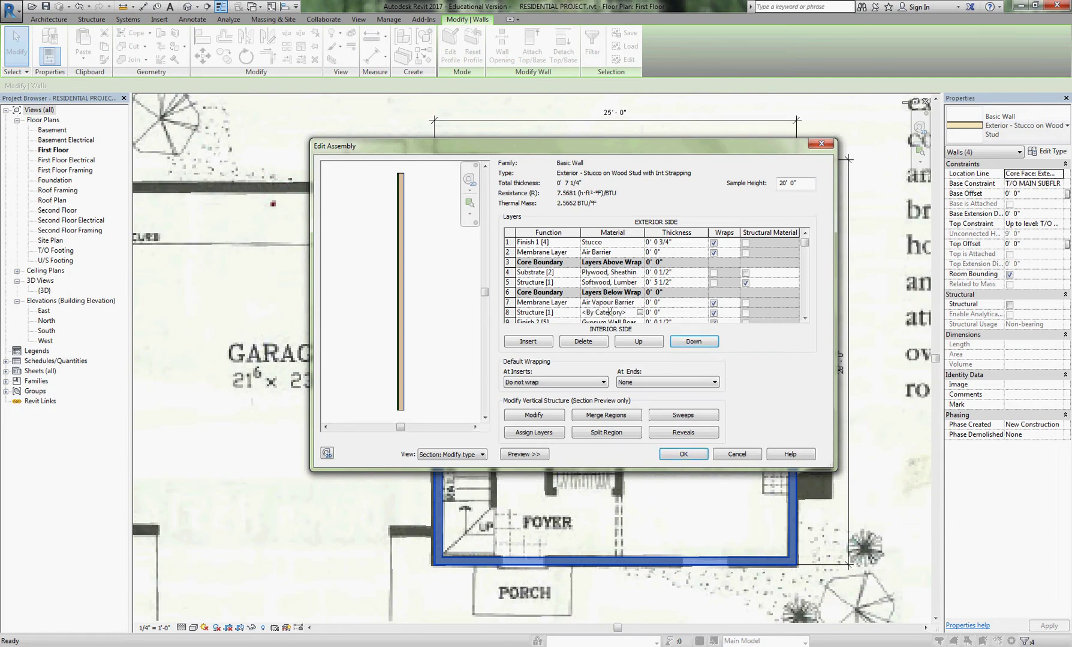
{"action": "left_click", "coordinate": [639, 312]}
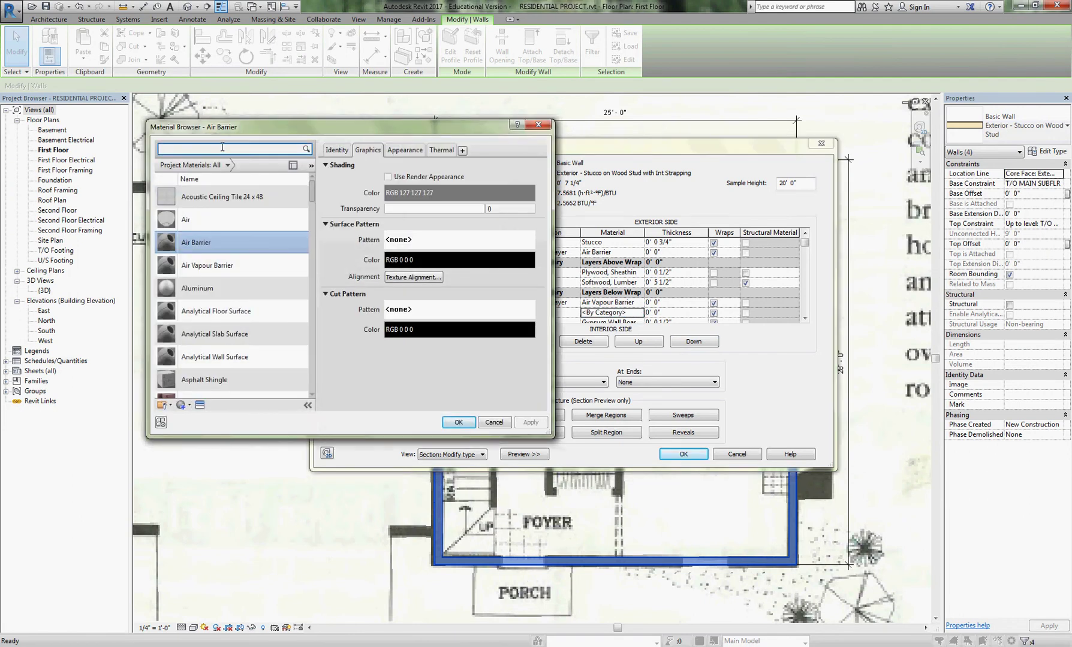
{"action": "left_click_drag", "start_coordinate": [315, 196], "coordinate": [326, 345]}
{"action": "left_click", "coordinate": [301, 308]}
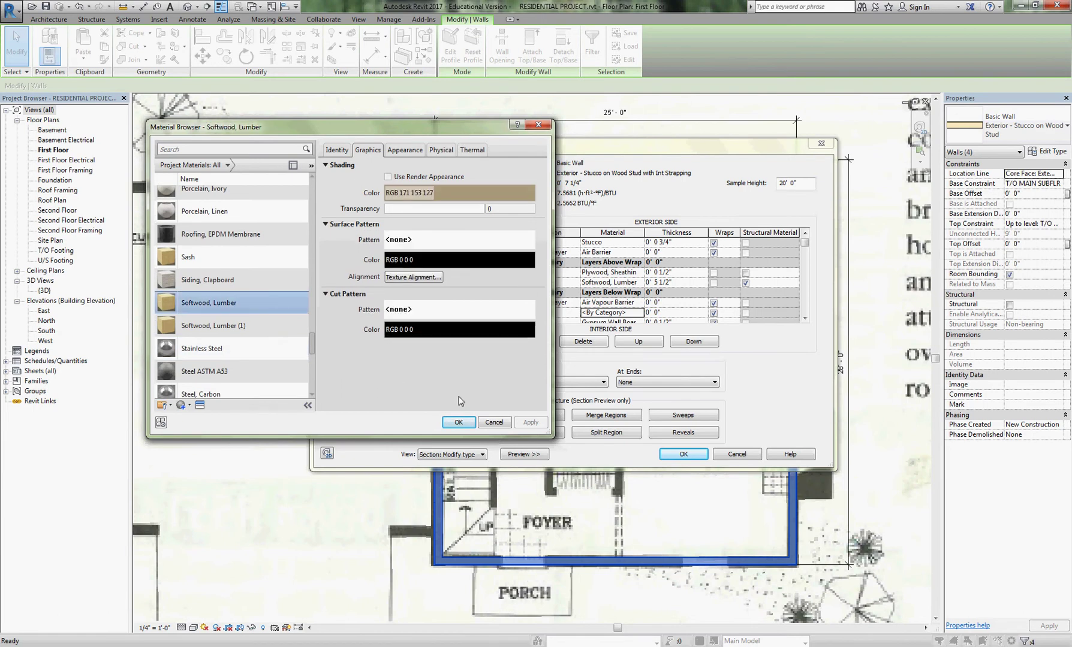
{"action": "left_click", "coordinate": [458, 422]}
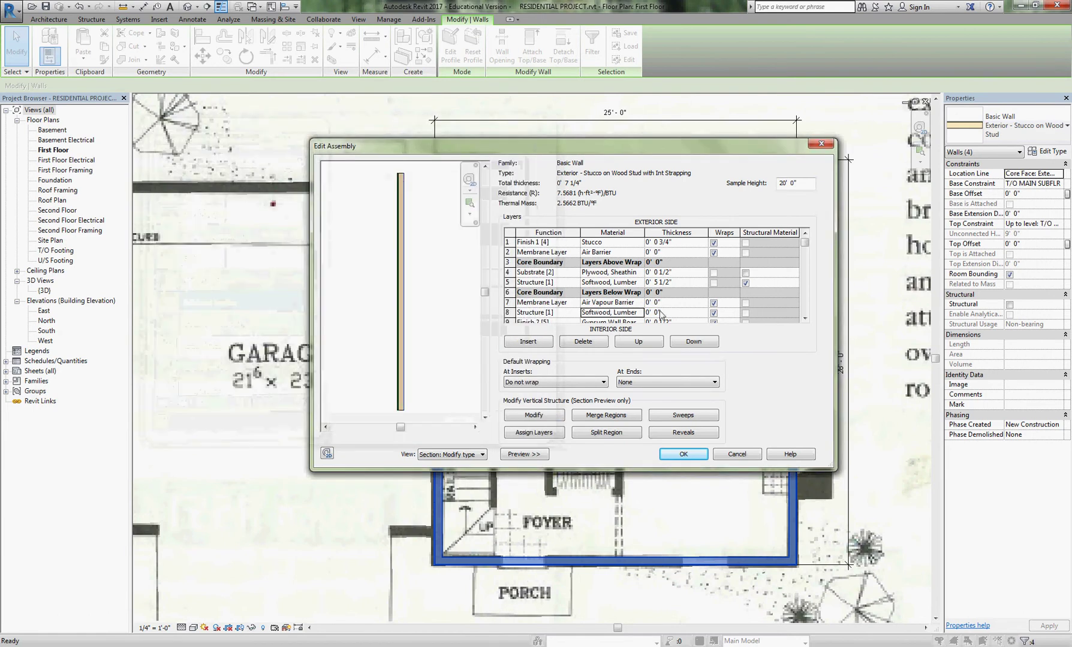
{"action": "left_click", "coordinate": [804, 318]}
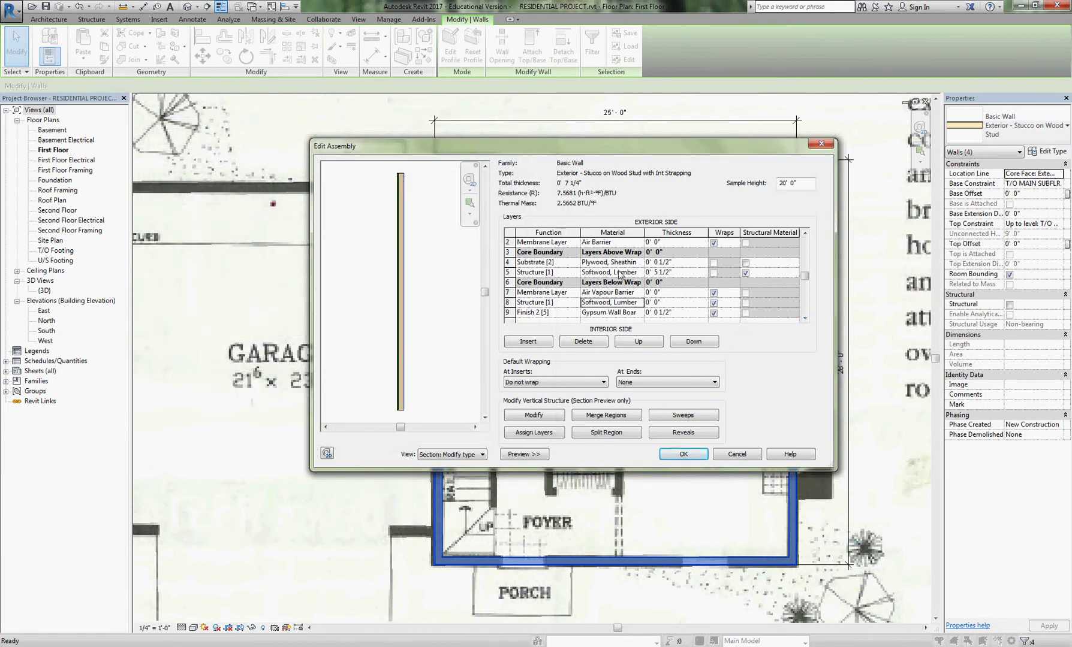
{"action": "left_click", "coordinate": [663, 304]}
{"action": "type", "text": "1/2"}
{"action": "key", "text": "Tab"}
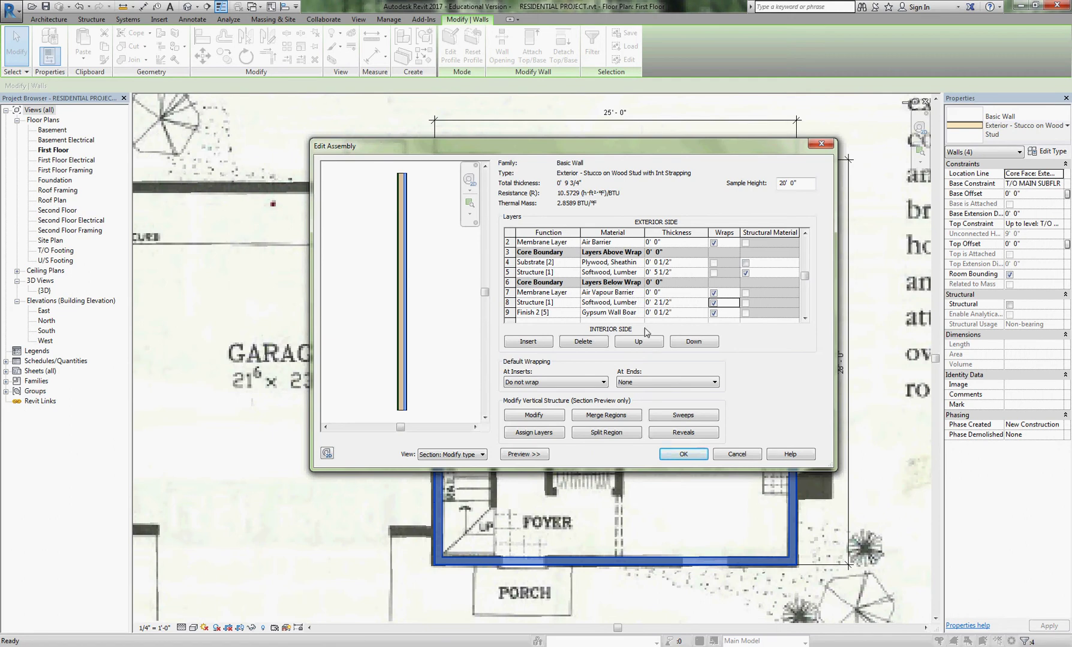
{"action": "left_click", "coordinate": [684, 455]}
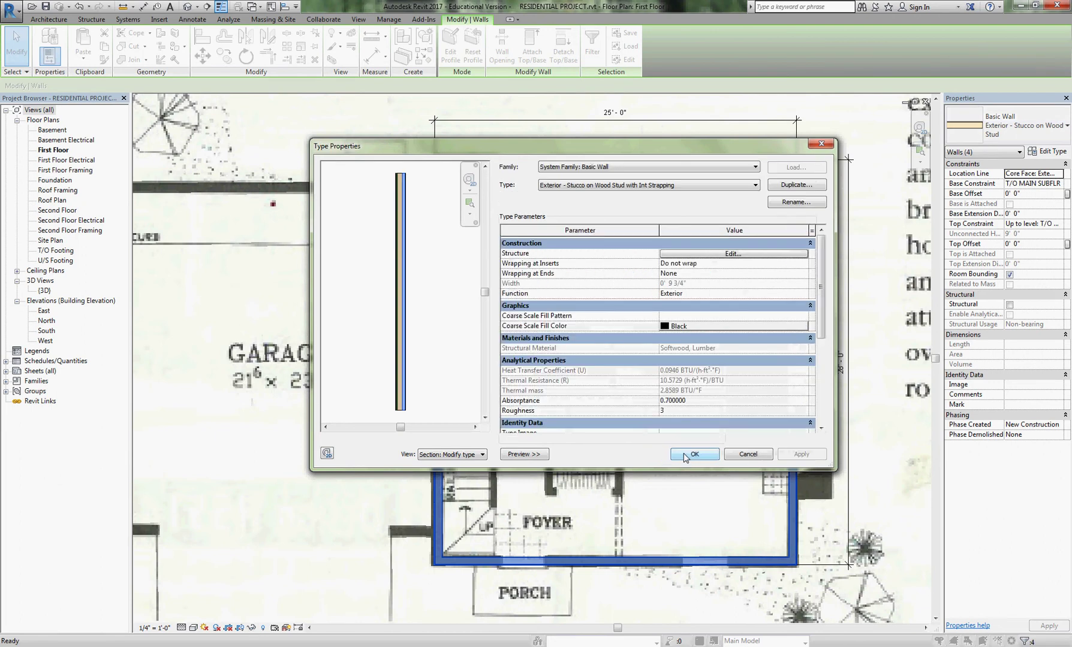
{"action": "left_click", "coordinate": [695, 457]}
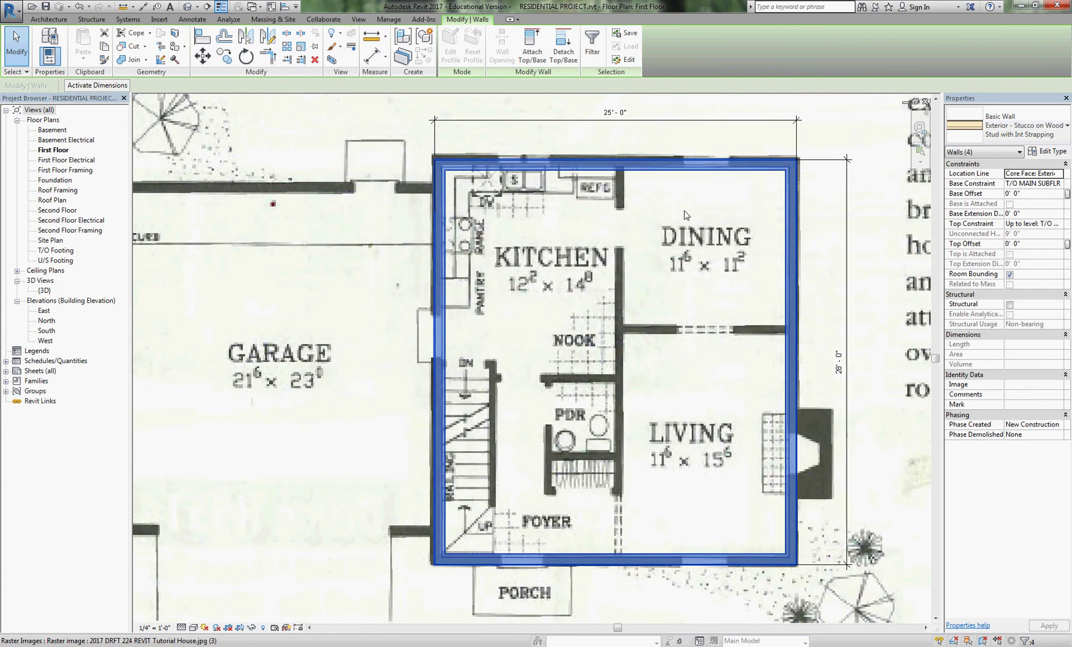
{"action": "left_click", "coordinate": [683, 138]}
{"action": "scroll", "coordinate": [683, 139], "scroll_direction": "up", "scroll_amount": 10}
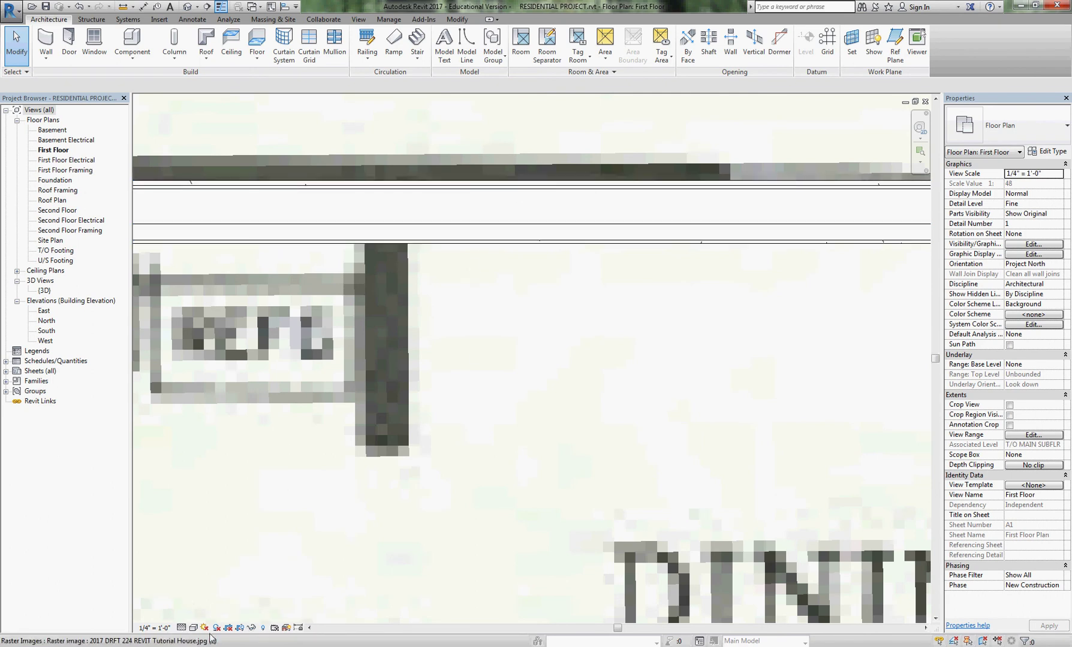
{"action": "left_click", "coordinate": [181, 627]}
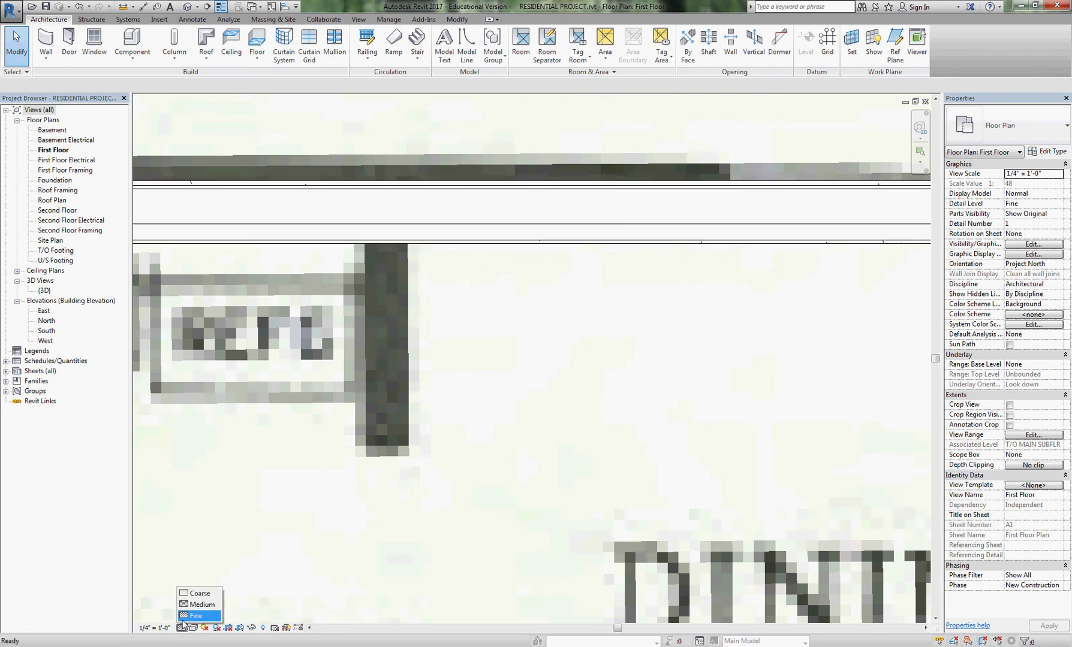
{"action": "left_click", "coordinate": [198, 594]}
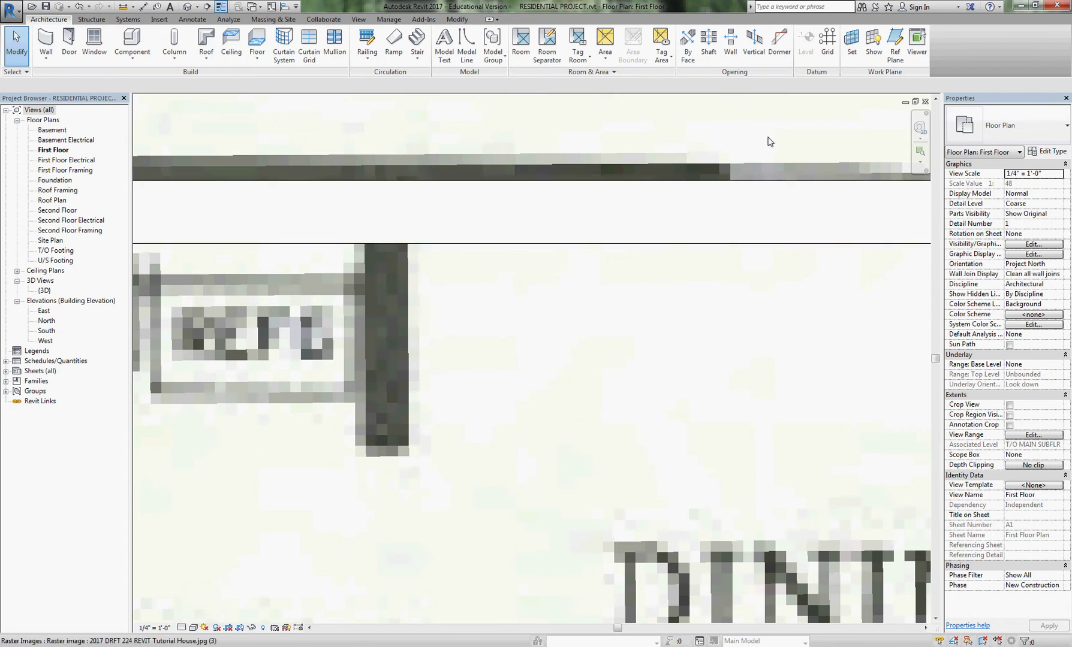
{"action": "scroll", "coordinate": [533, 247], "scroll_direction": "down", "scroll_amount": 1}
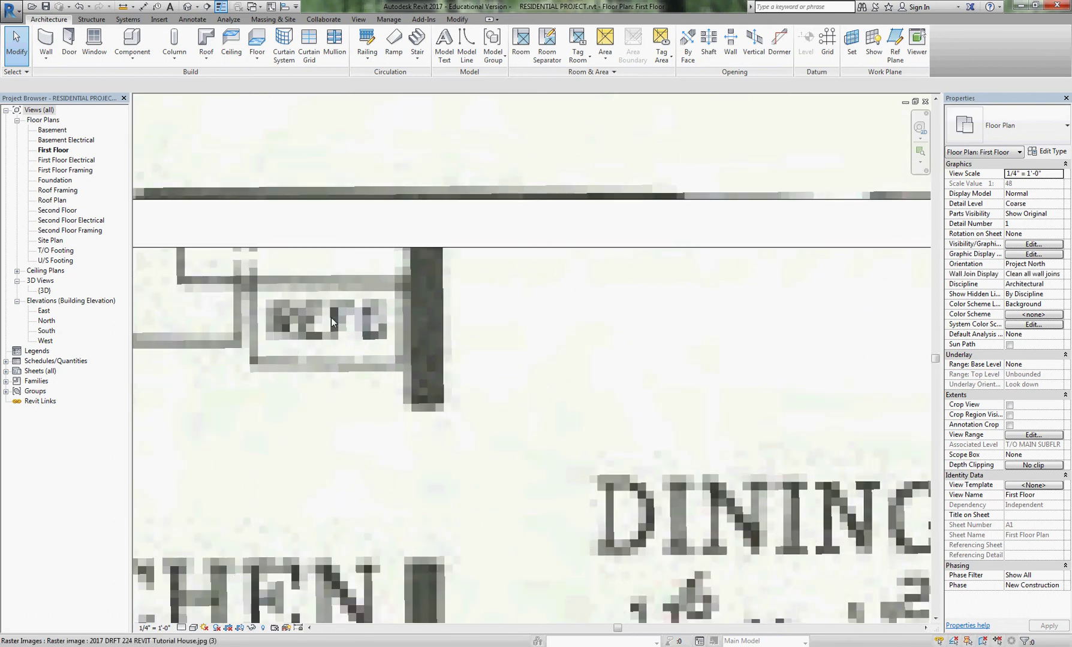
{"action": "left_click", "coordinate": [183, 628]}
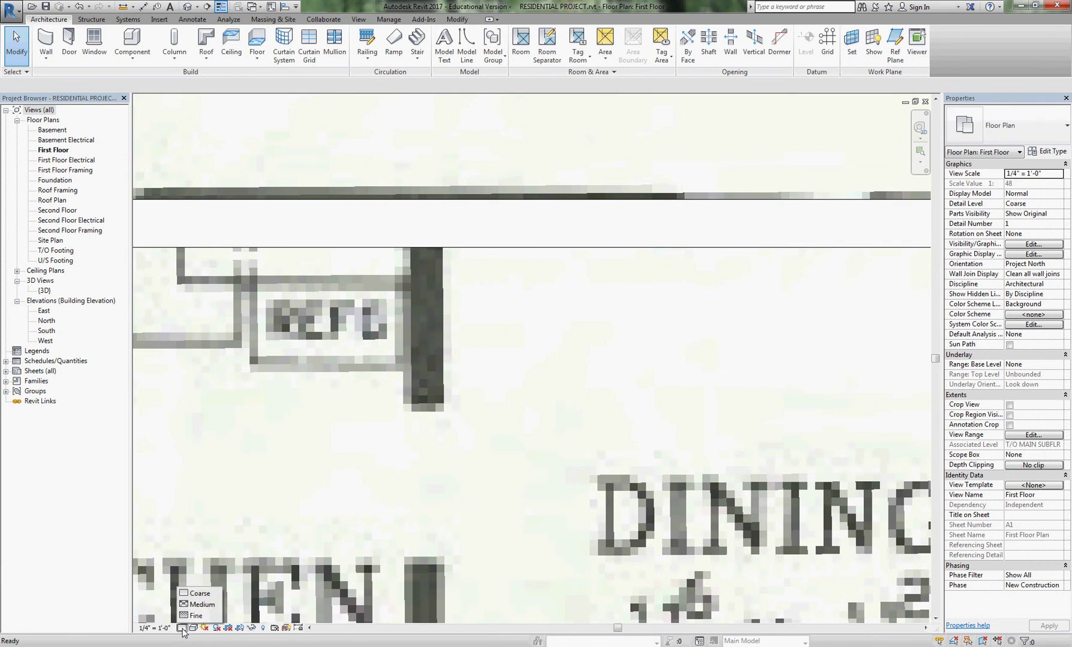
{"action": "left_click", "coordinate": [191, 618]}
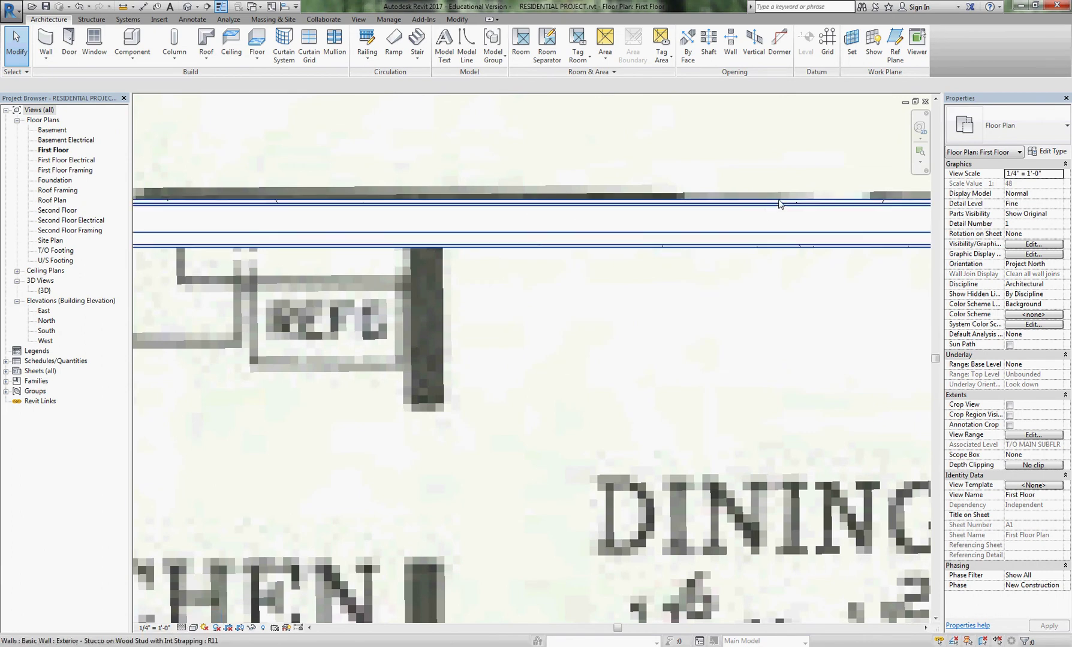
{"action": "scroll", "coordinate": [520, 258], "scroll_direction": "up", "scroll_amount": 3}
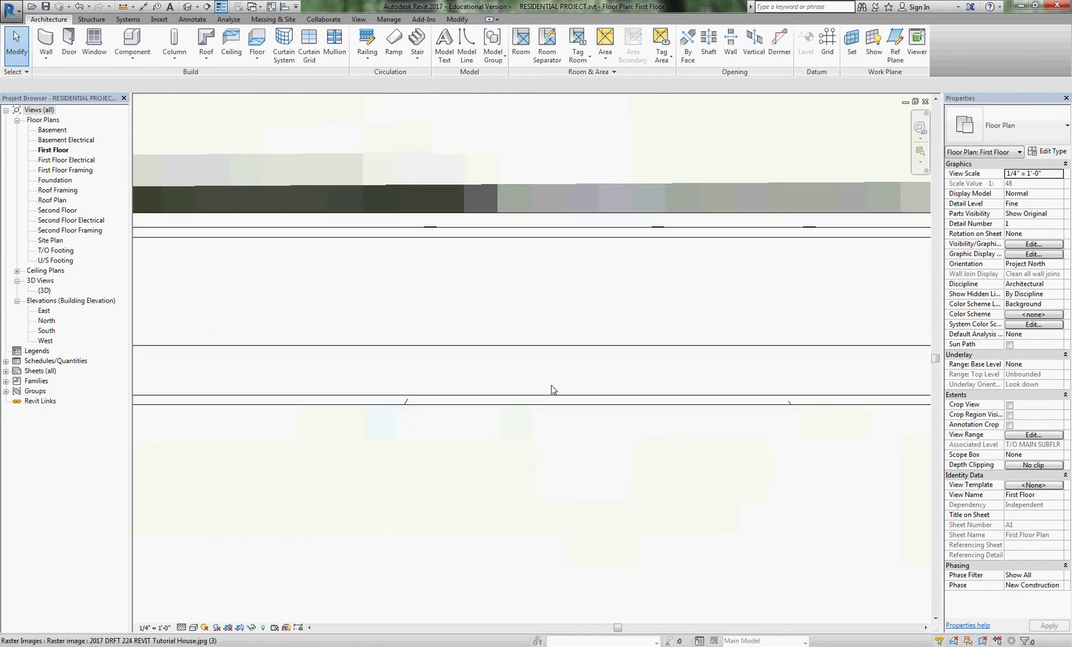
{"action": "scroll", "coordinate": [491, 215], "scroll_direction": "down", "scroll_amount": 2}
{"action": "scroll", "coordinate": [490, 214], "scroll_direction": "down", "scroll_amount": 5}
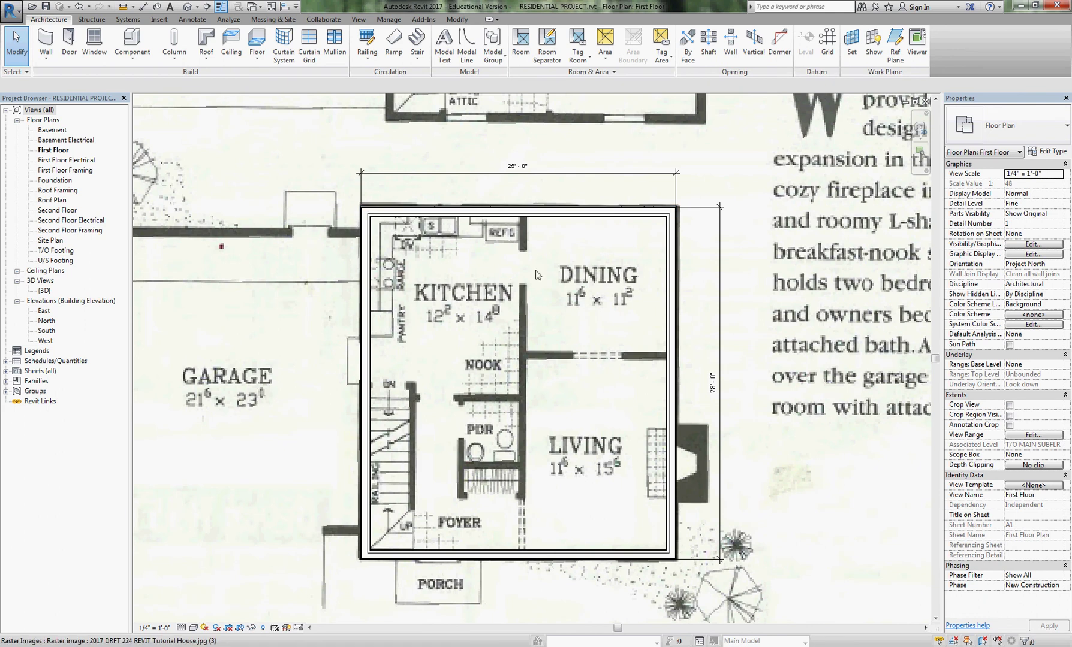
- From the left exterior wall, select all visible instances of its wall type in the plan
{"action": "left_click", "coordinate": [363, 341]}
{"action": "right_click", "coordinate": [364, 340]}
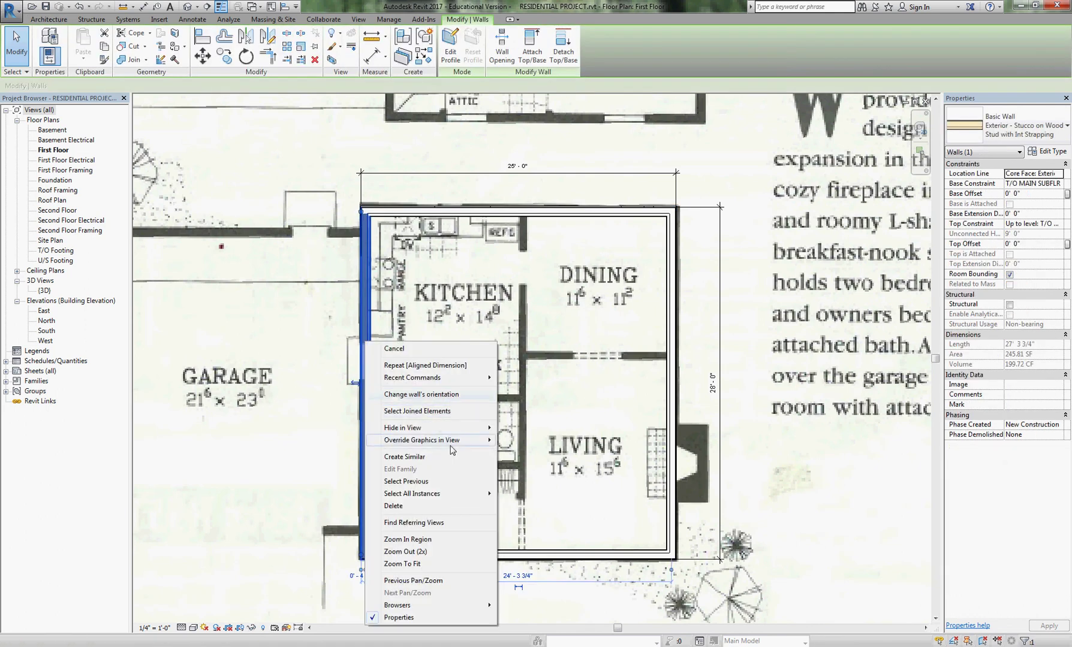
{"action": "mouse_move", "coordinate": [458, 493]}
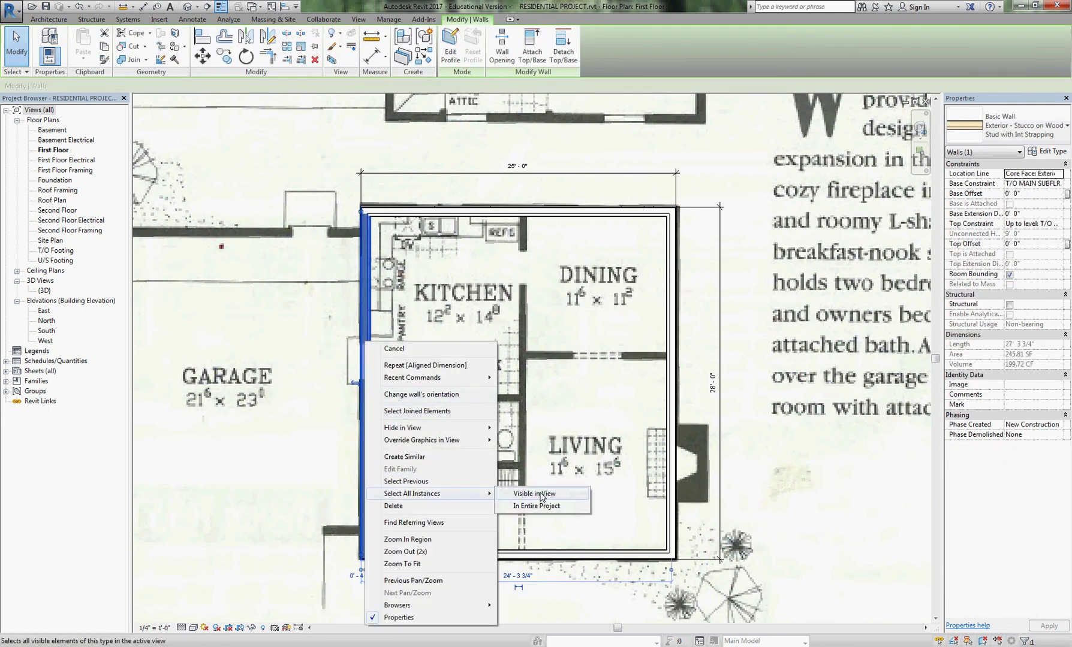
{"action": "left_click", "coordinate": [535, 494]}
{"action": "left_click", "coordinate": [1007, 125]}
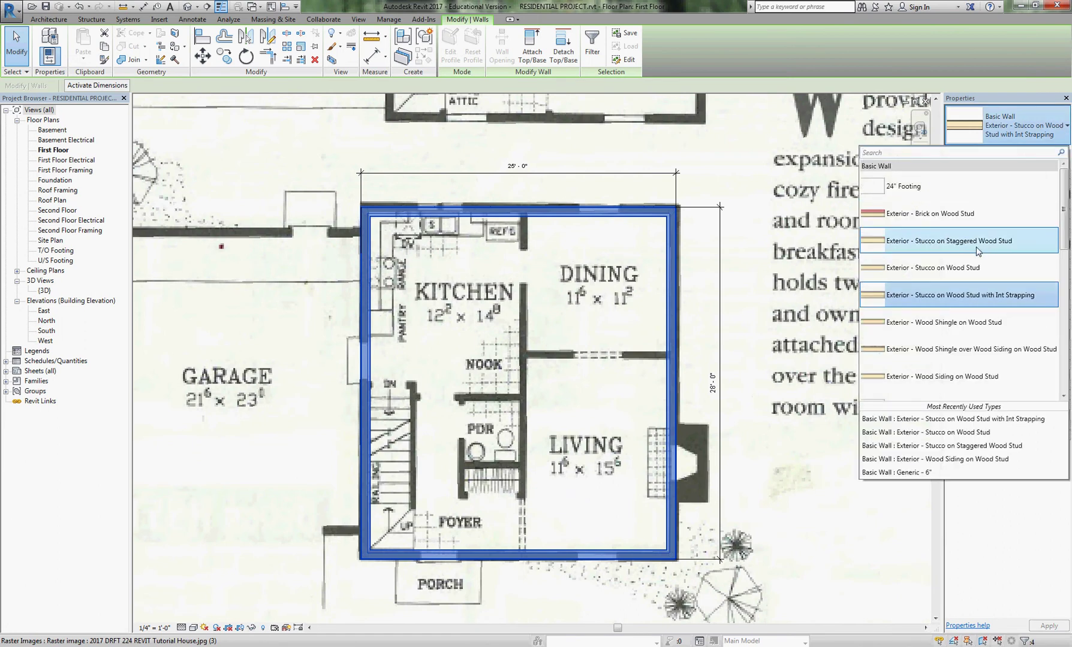
- Switch the walls to Exterior - Stucco on Wood Stud and duplicate it as Exterior - Stucco on Ext Insul - Wood Stud 2
{"action": "left_click", "coordinate": [953, 269]}
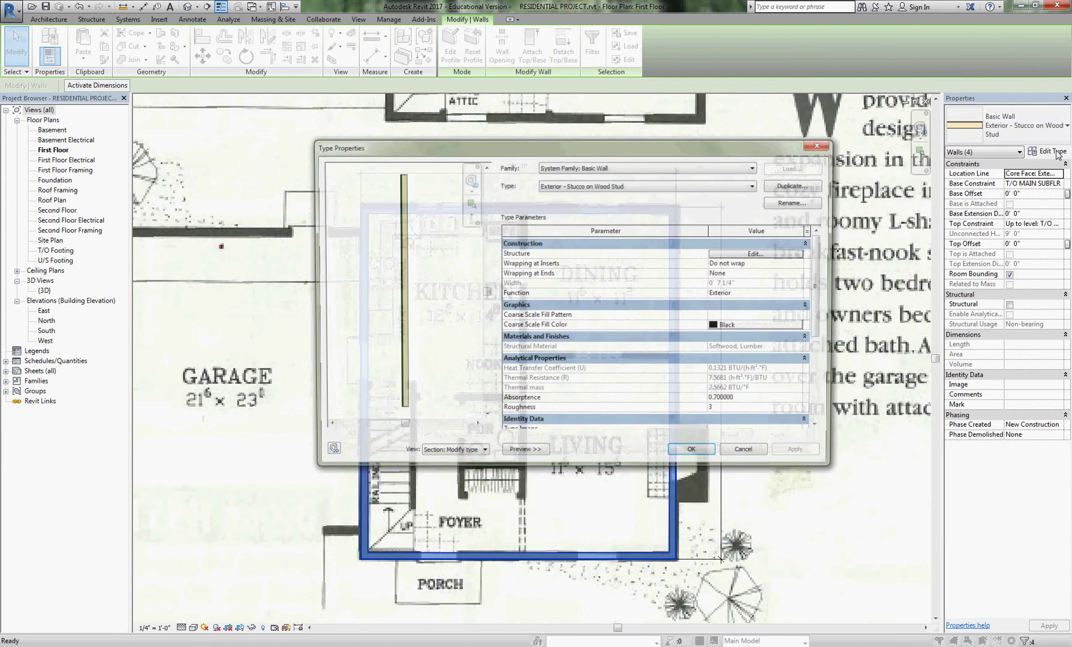
{"action": "left_click", "coordinate": [796, 187]}
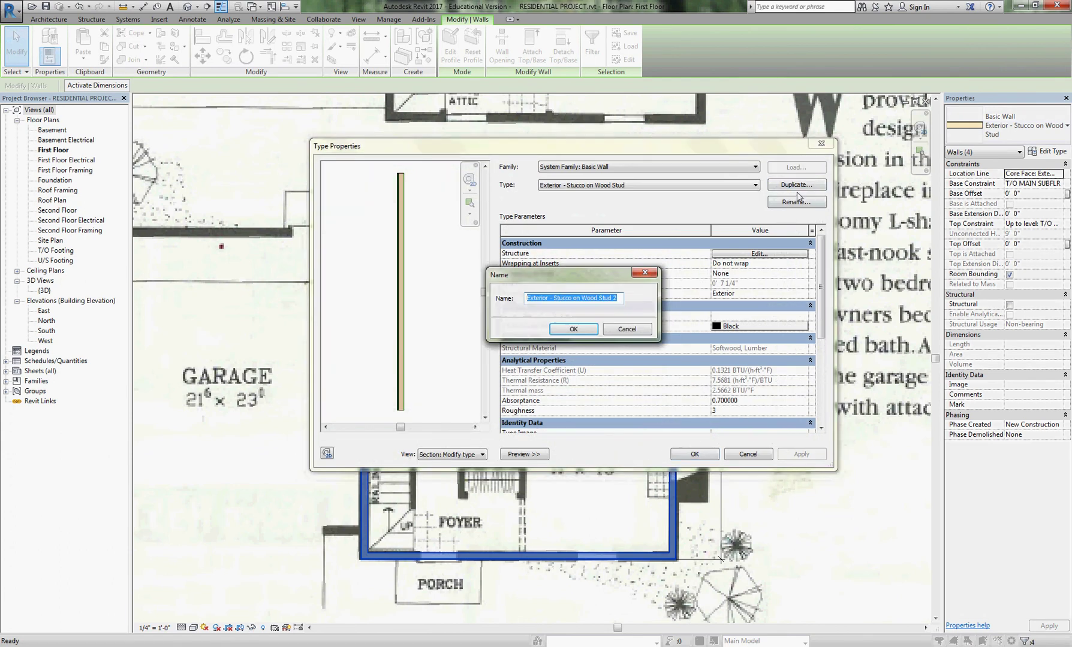
{"action": "left_click", "coordinate": [553, 302]}
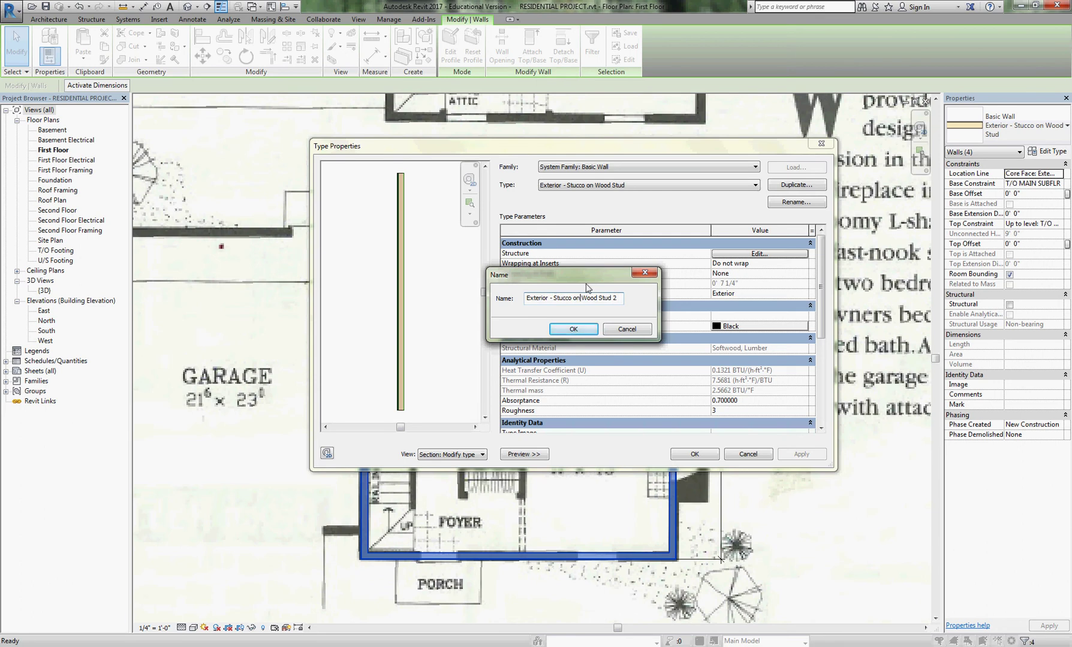
{"action": "type", "text": "Ext Insul"}
{"action": "left_click", "coordinate": [608, 298]}
{"action": "type", "text": "-"}
{"action": "left_click", "coordinate": [574, 329]}
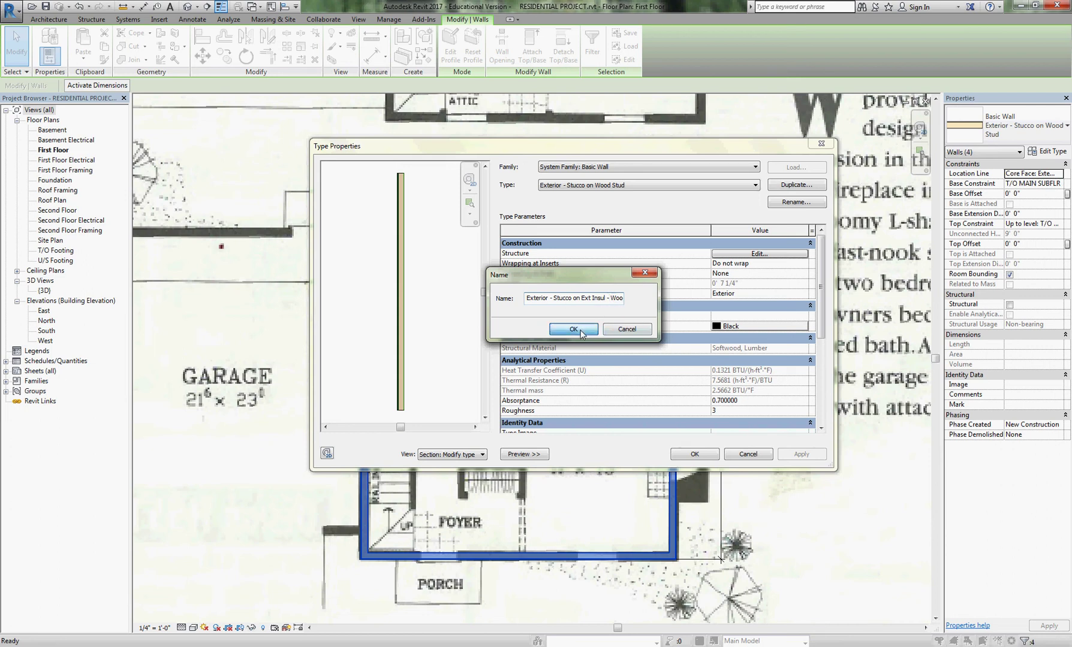
- Delete the plywood Substrate layer from the wall type's structure
{"action": "left_click", "coordinate": [760, 253]}
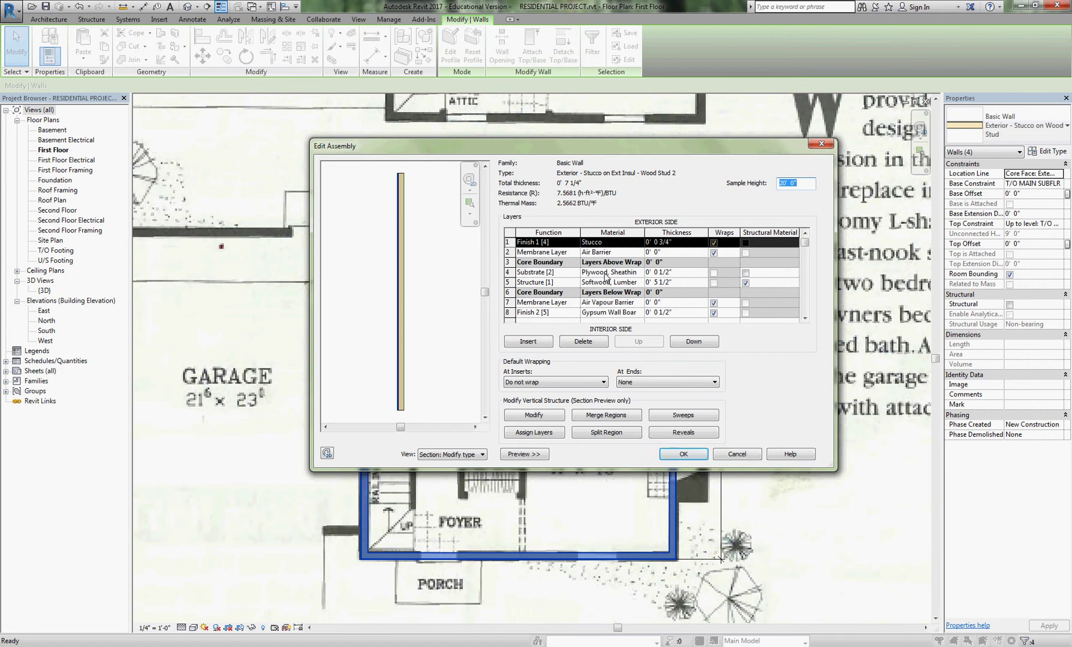
{"action": "left_click", "coordinate": [535, 273]}
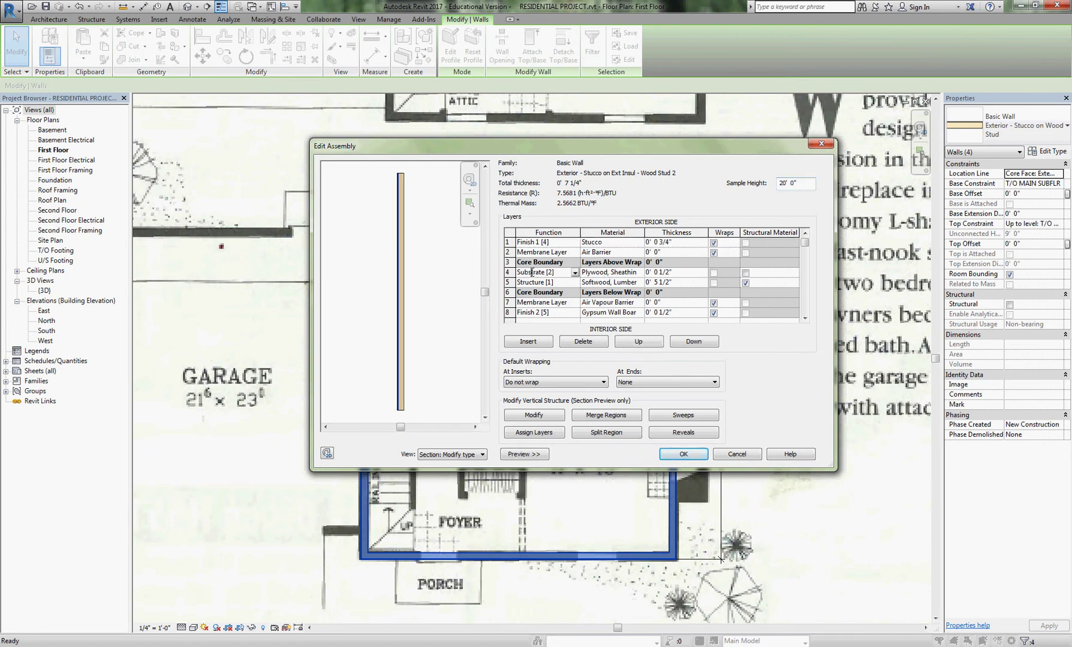
{"action": "left_click", "coordinate": [507, 272]}
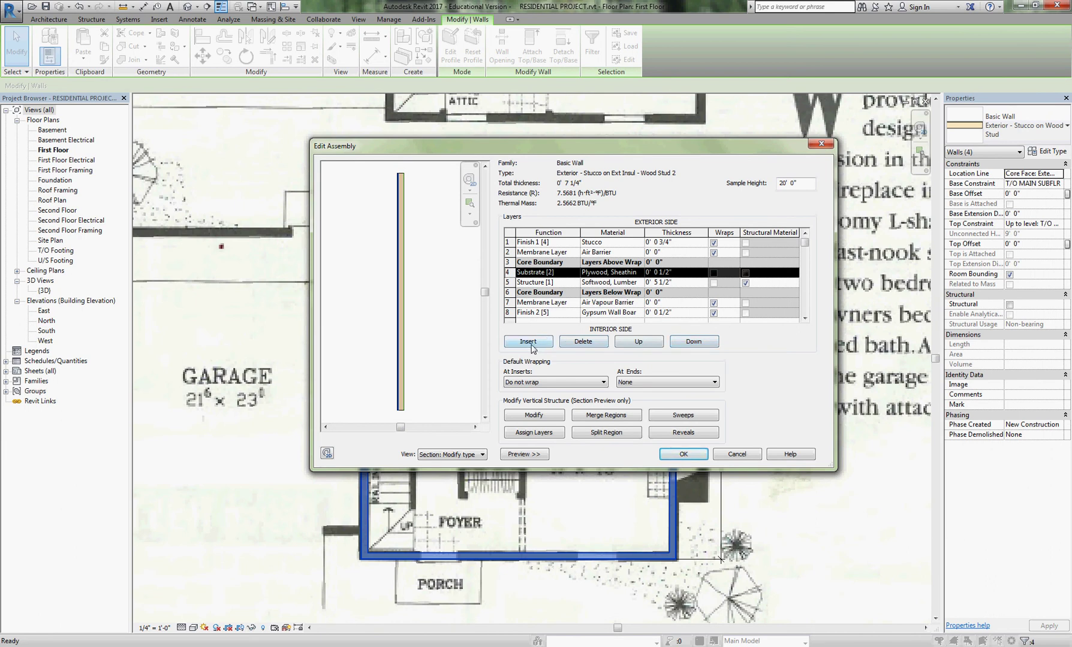
{"action": "left_click", "coordinate": [581, 343]}
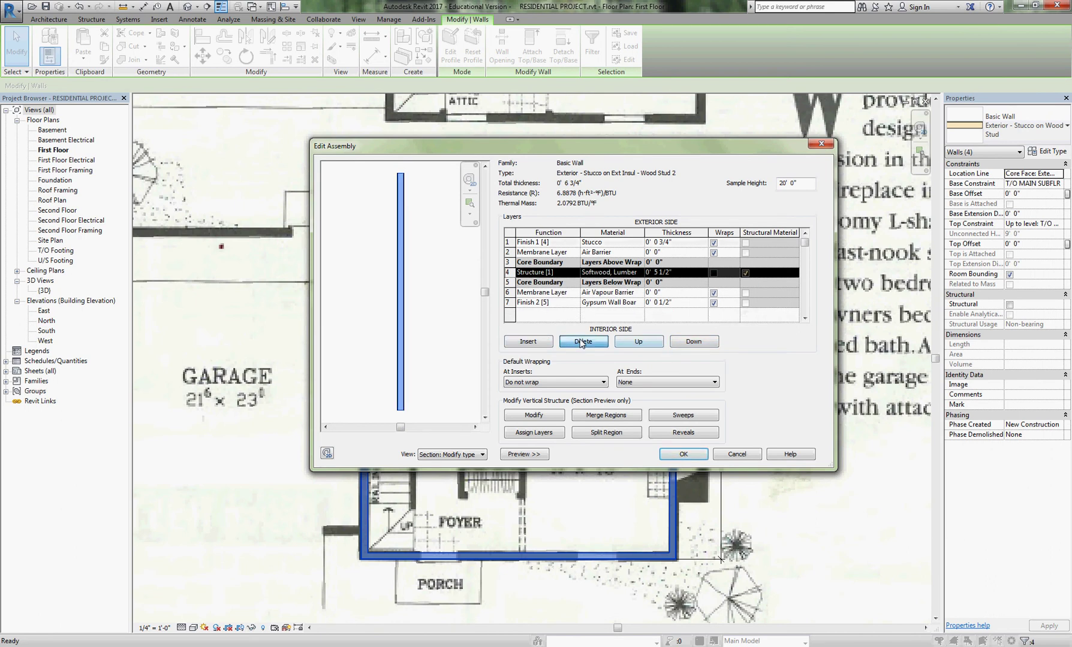
- Insert a new 1 1/2" layer and move it up twice, right behind the stucco
{"action": "left_click", "coordinate": [545, 341]}
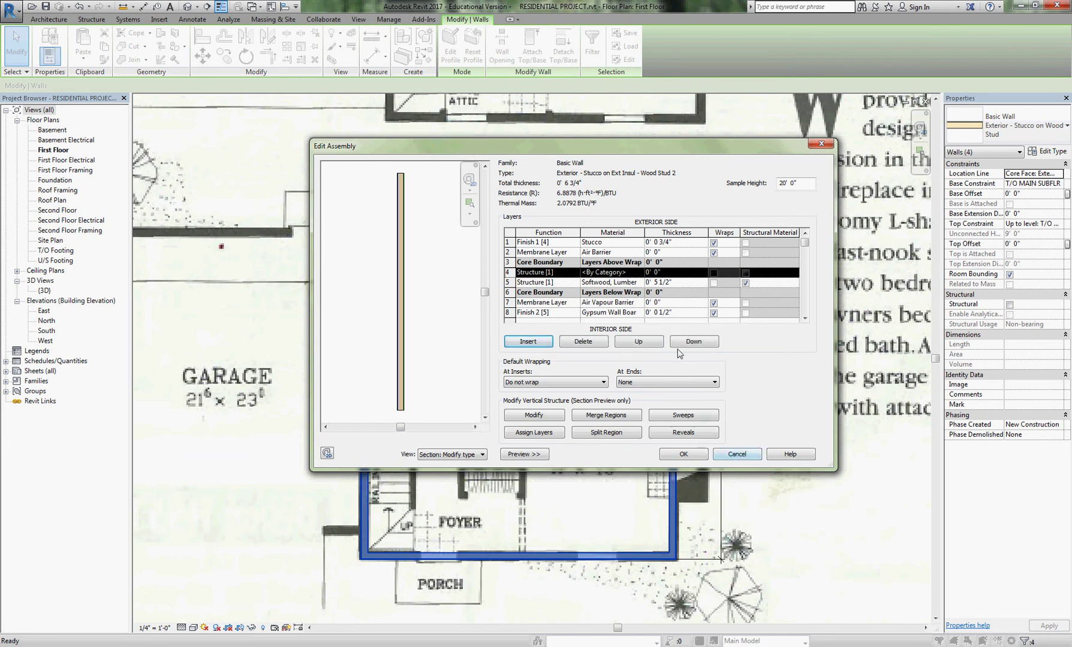
{"action": "left_click", "coordinate": [638, 342]}
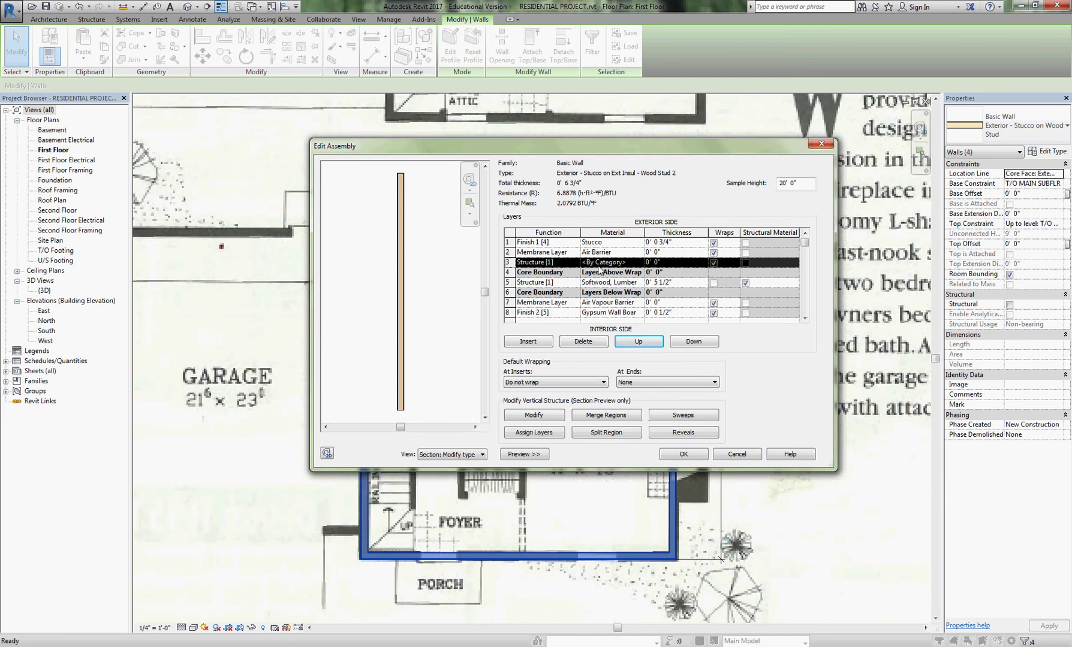
{"action": "left_click", "coordinate": [642, 341]}
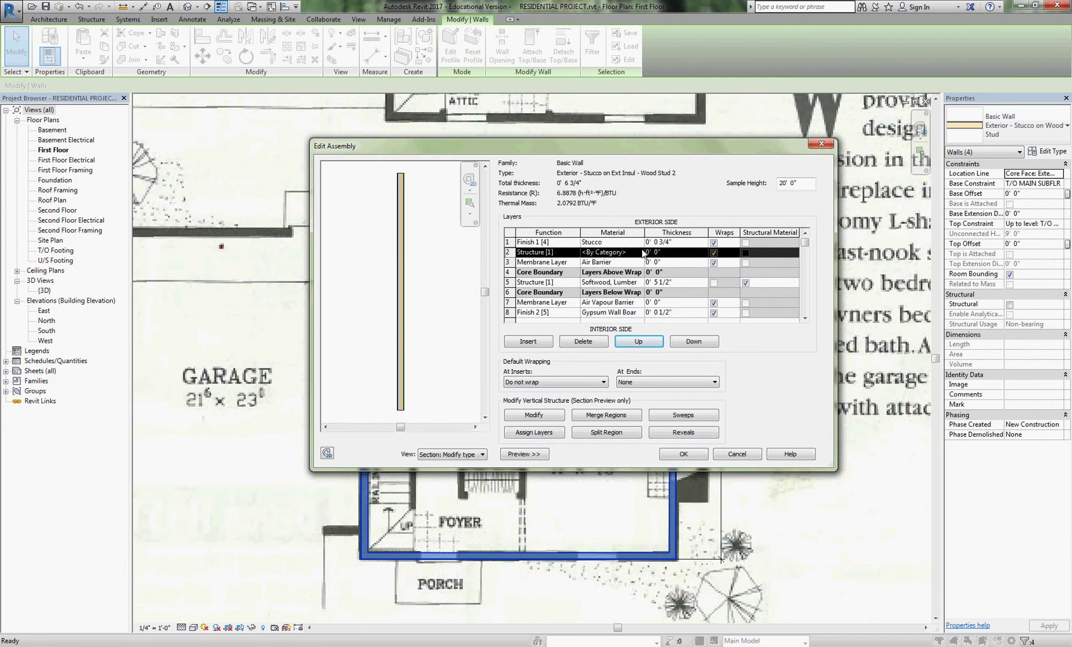
{"action": "left_click", "coordinate": [661, 254]}
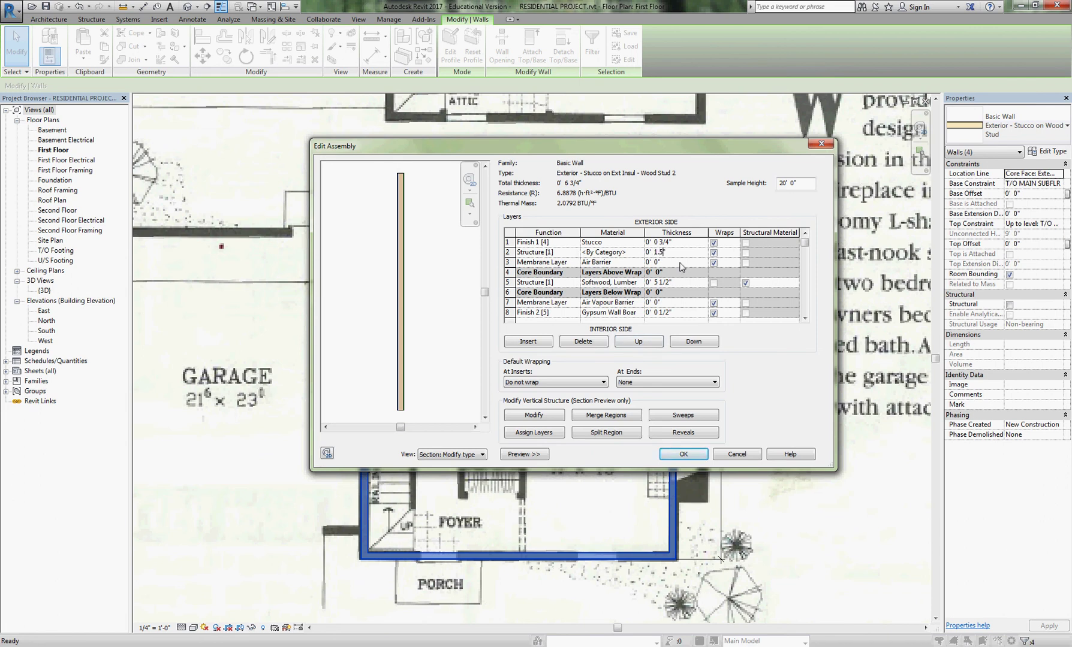
{"action": "key", "text": "Return"}
- Open the material browser for the new layer and start searching materials
{"action": "left_click", "coordinate": [638, 254]}
{"action": "left_click", "coordinate": [639, 253]}
{"action": "left_click", "coordinate": [639, 253]}
{"action": "left_click", "coordinate": [197, 145]}
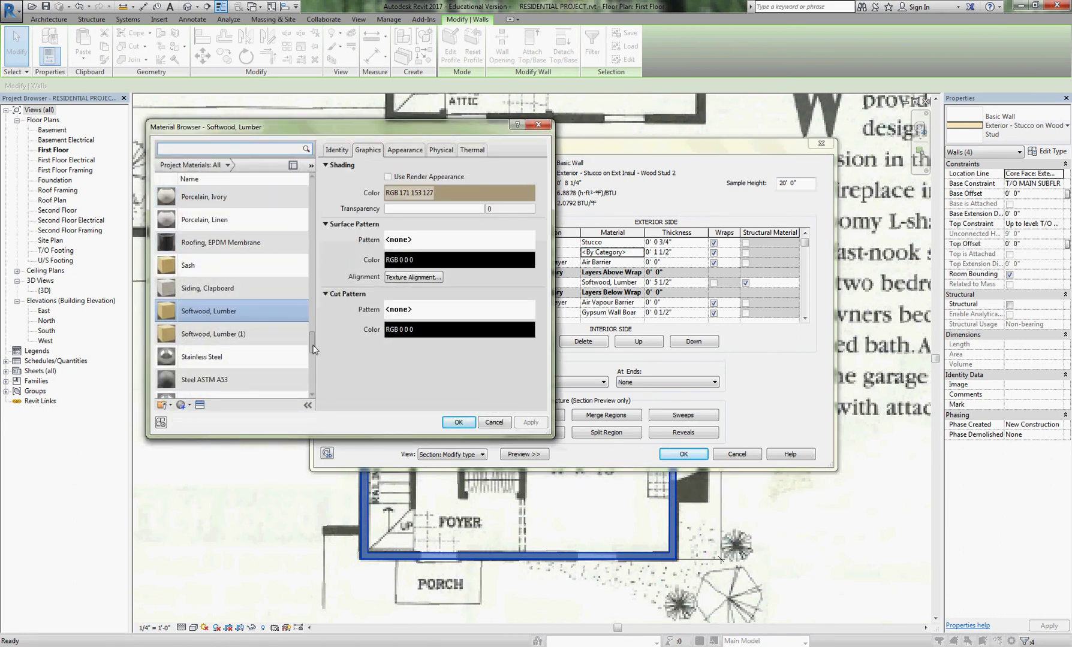
- Create a new material and rename it Rigid Insulation
{"action": "left_click_drag", "start_coordinate": [314, 348], "coordinate": [322, 298]}
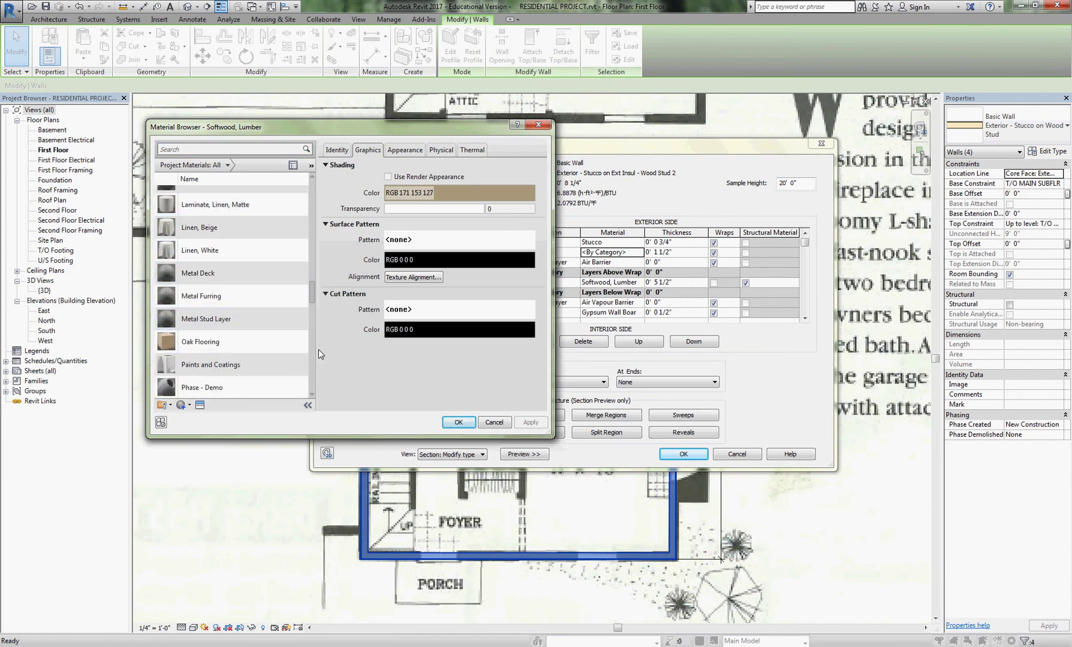
{"action": "left_click", "coordinate": [189, 406]}
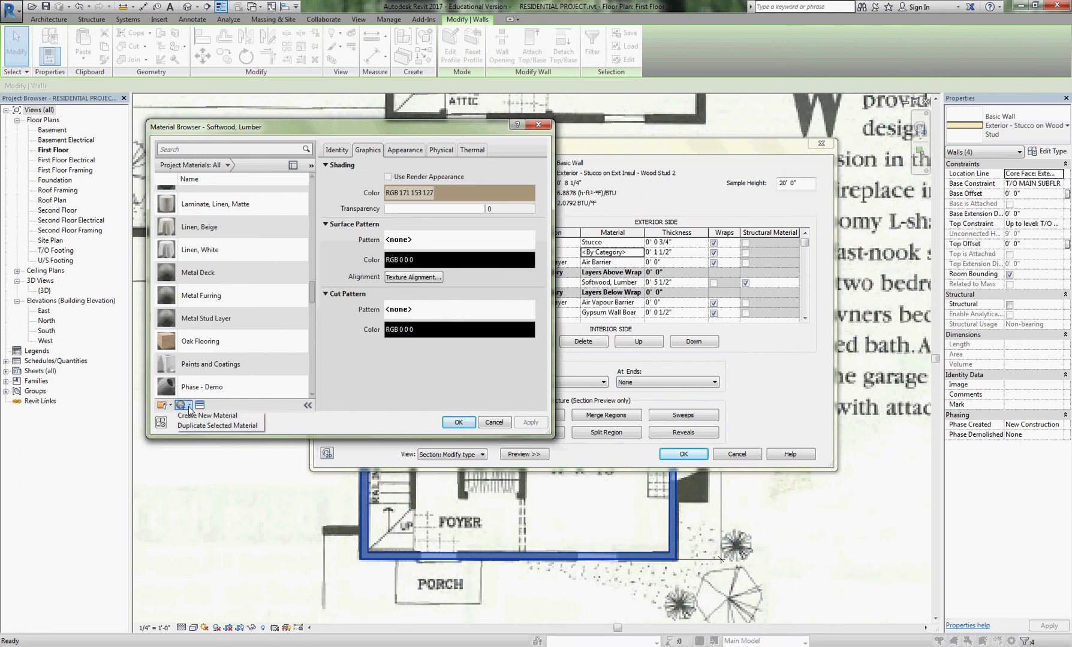
{"action": "left_click", "coordinate": [221, 418]}
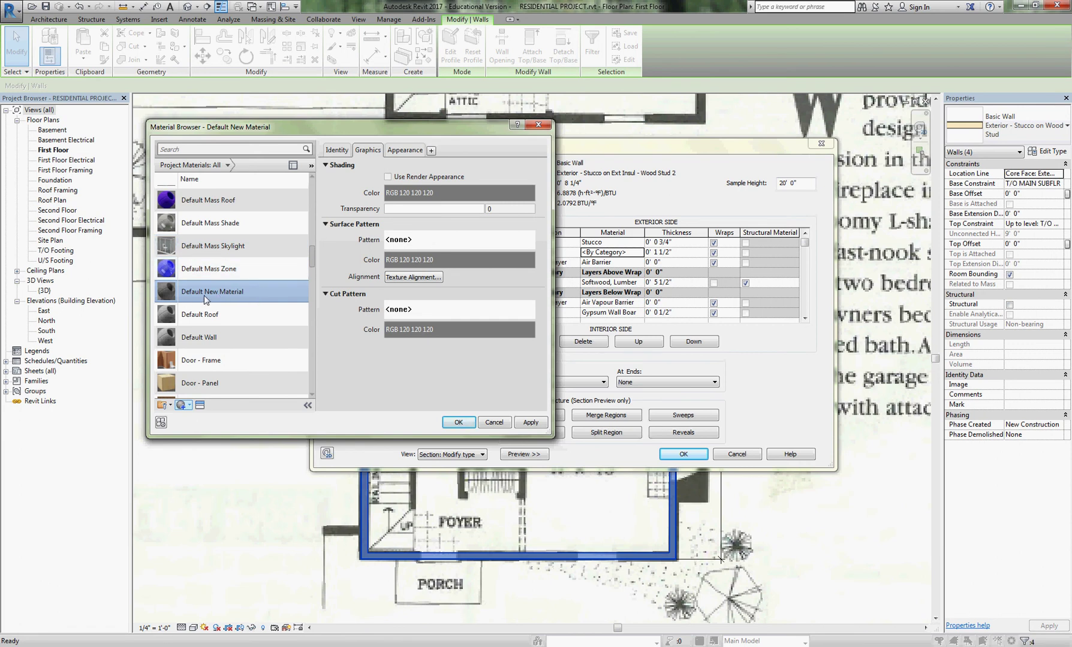
{"action": "right_click", "coordinate": [250, 295]}
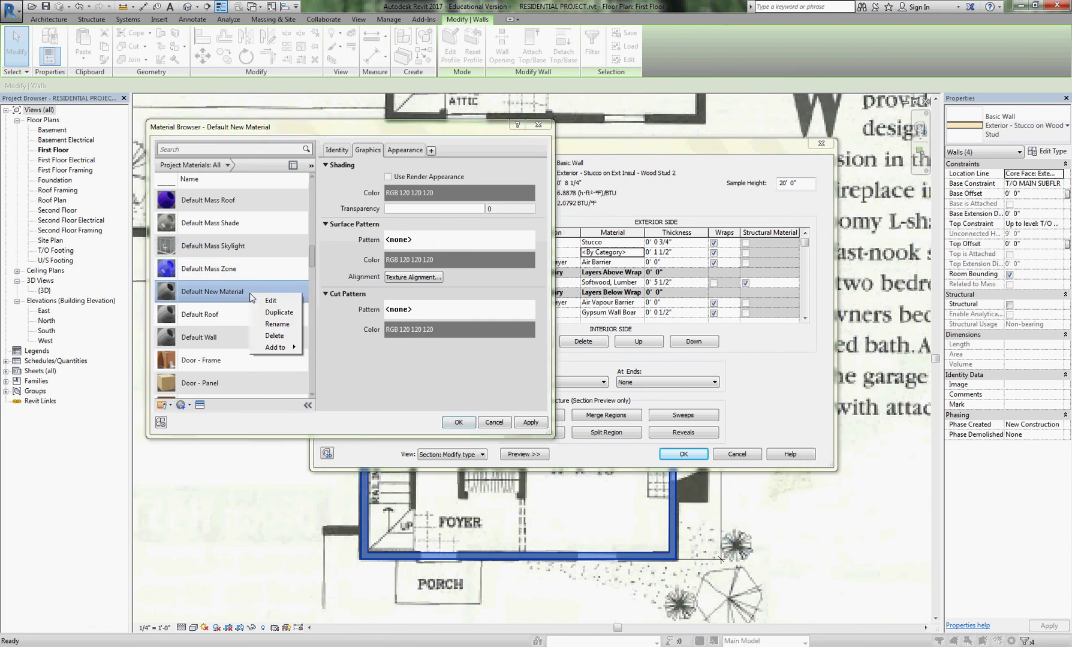
{"action": "left_click", "coordinate": [278, 323]}
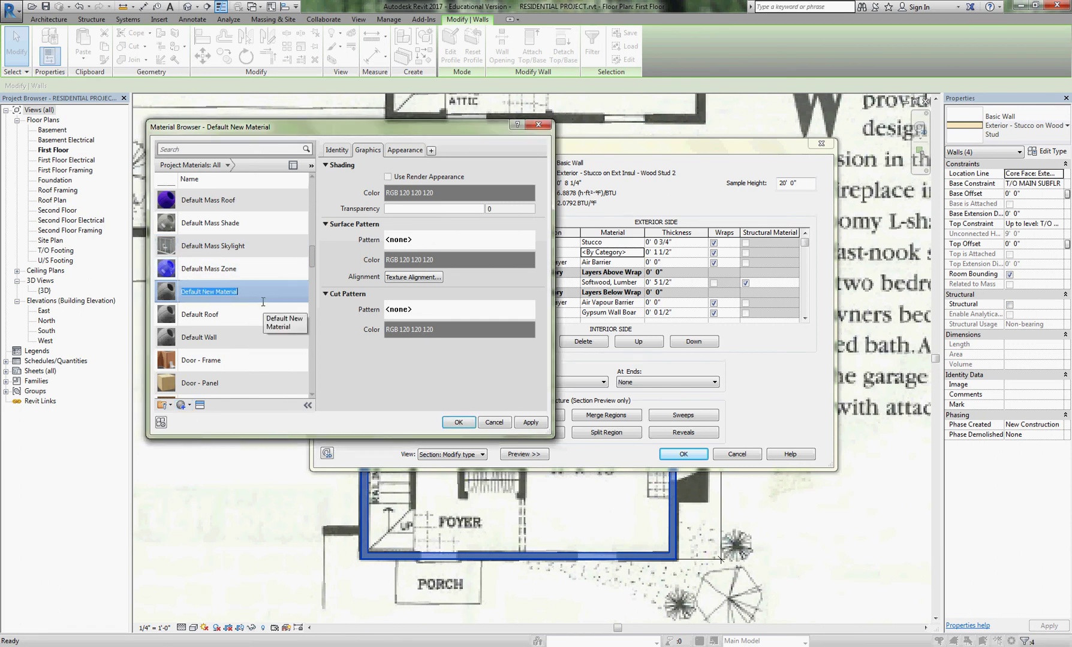
{"action": "type", "text": "Rigid Insulation"}
- Reopen the material browser from layer 2's Material cell and locate Rigid Insulation
{"action": "right_click", "coordinate": [256, 293]}
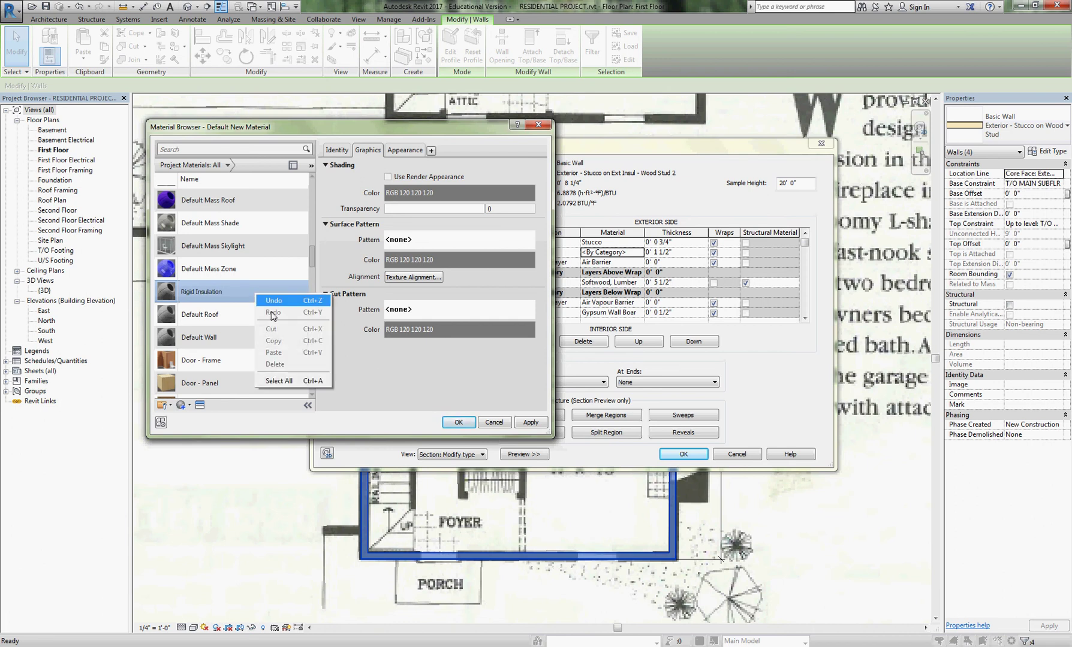
{"action": "key", "text": "Escape"}
{"action": "key", "text": "Escape"}
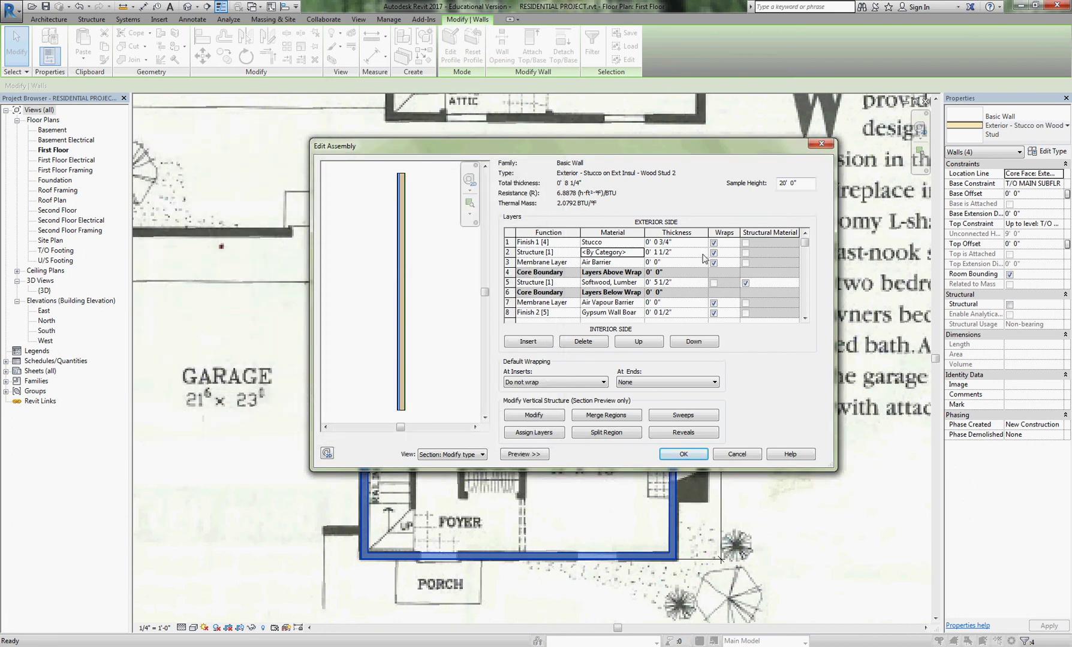
{"action": "left_click", "coordinate": [640, 252]}
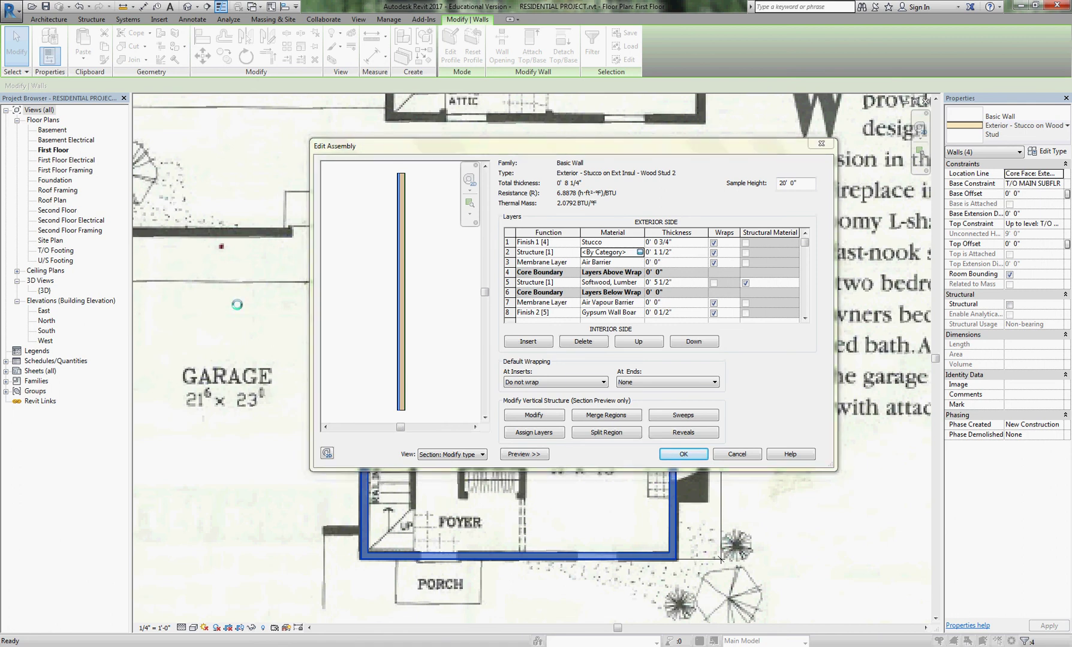
{"action": "scroll", "coordinate": [310, 346], "scroll_direction": "up", "scroll_amount": 3}
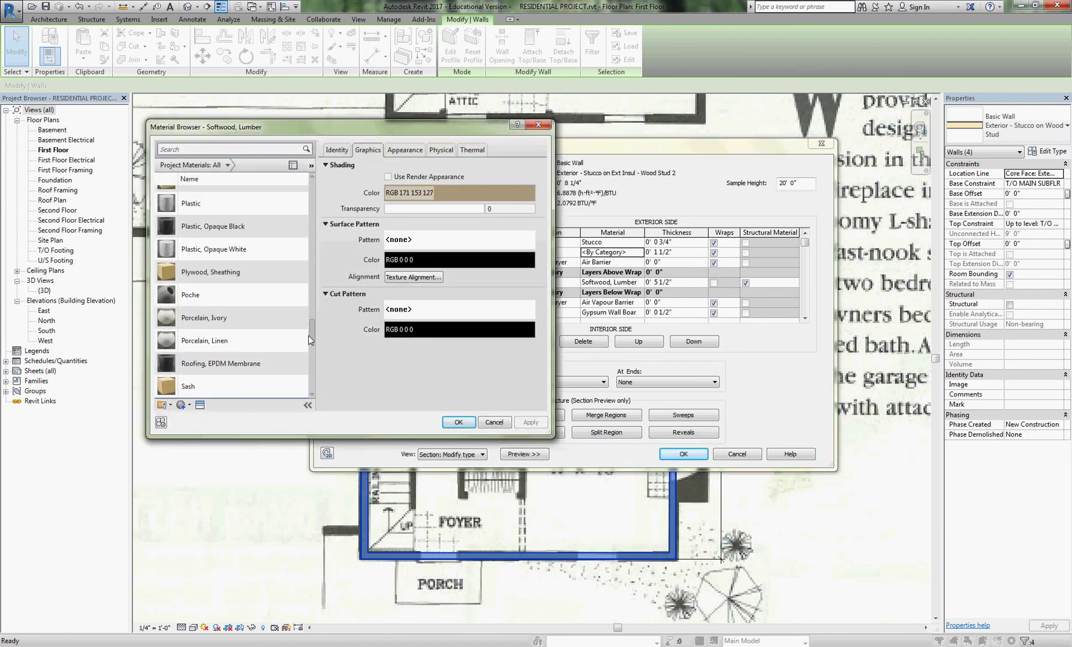
{"action": "mouse_move", "coordinate": [308, 336]}
{"action": "left_mouse_down"}
{"action": "mouse_move", "coordinate": [311, 346]}
{"action": "mouse_move", "coordinate": [311, 335]}
{"action": "left_mouse_up"}
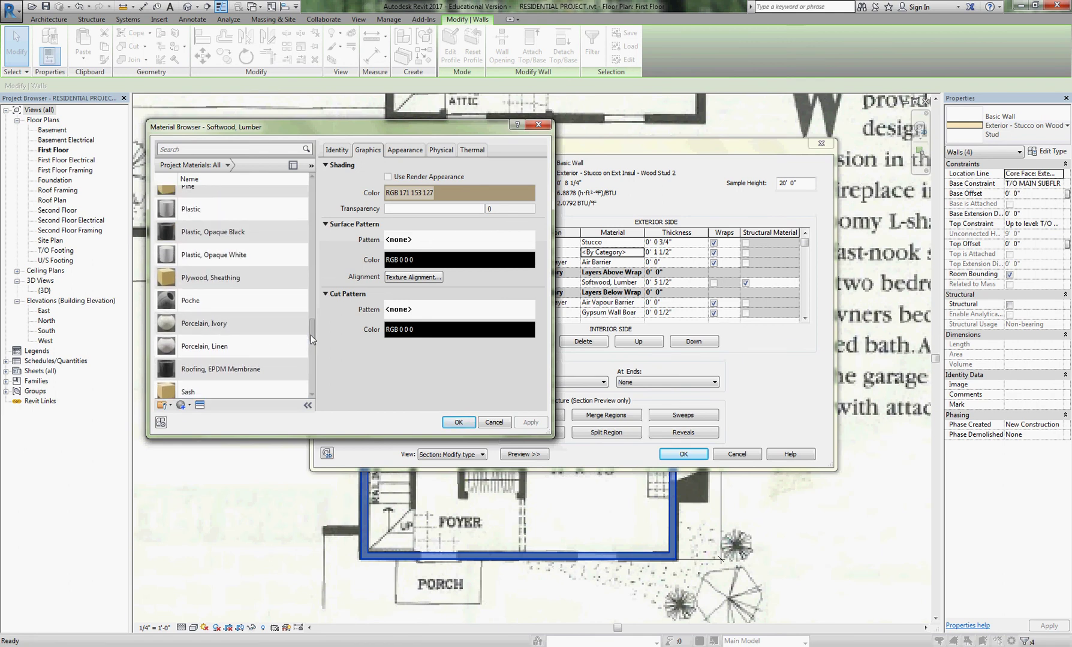
{"action": "scroll", "coordinate": [242, 310], "scroll_direction": "down", "scroll_amount": 3}
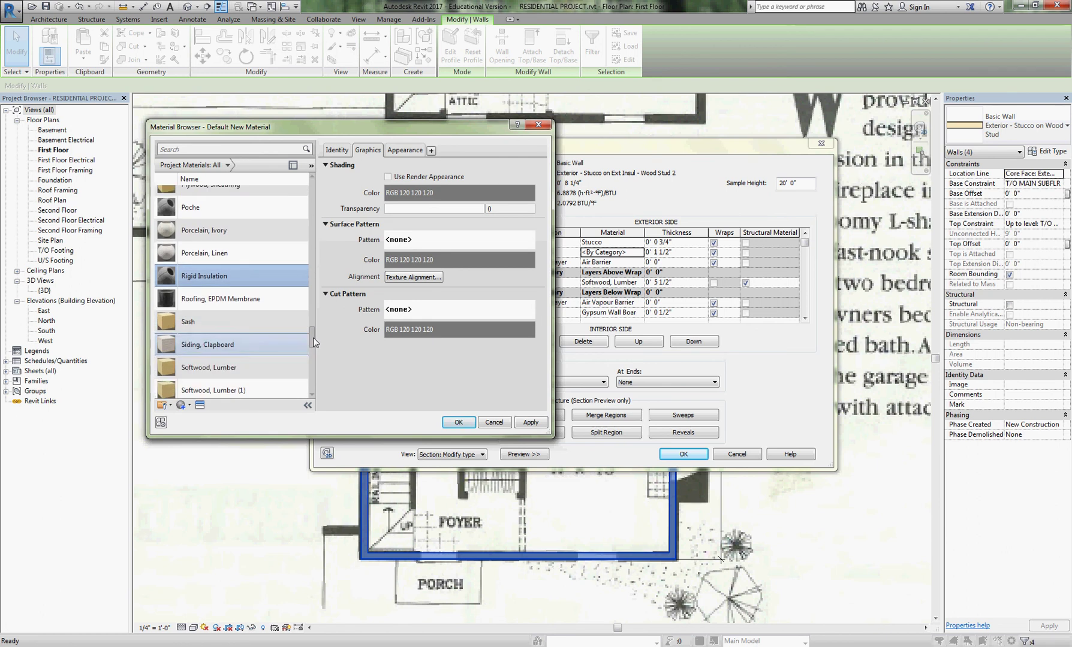
{"action": "right_click", "coordinate": [222, 288]}
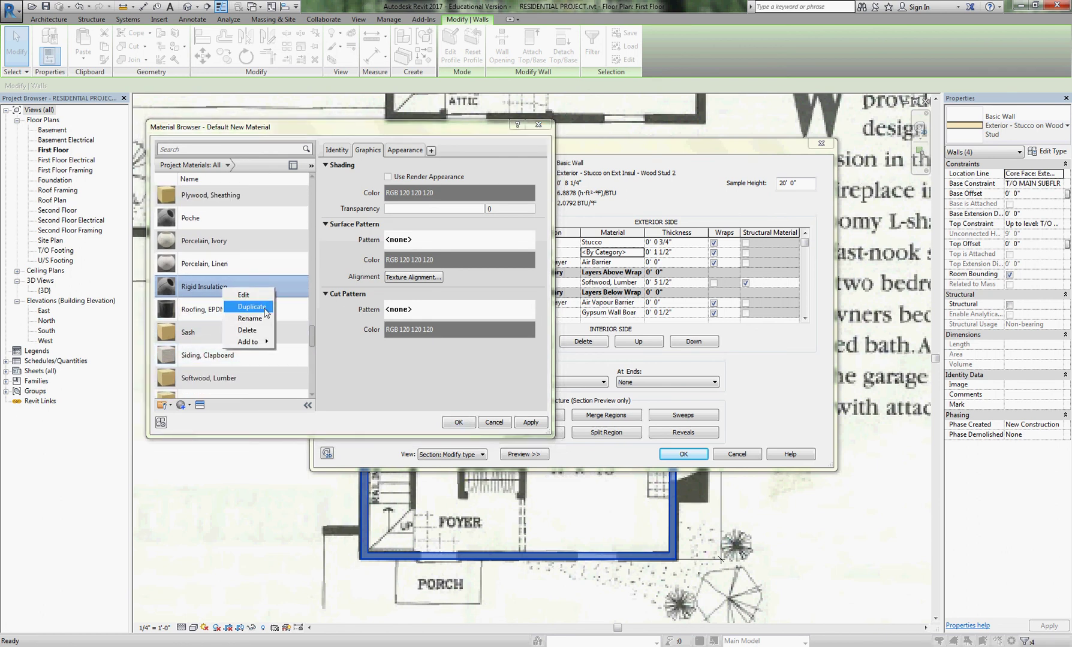
{"action": "key", "text": "Escape"}
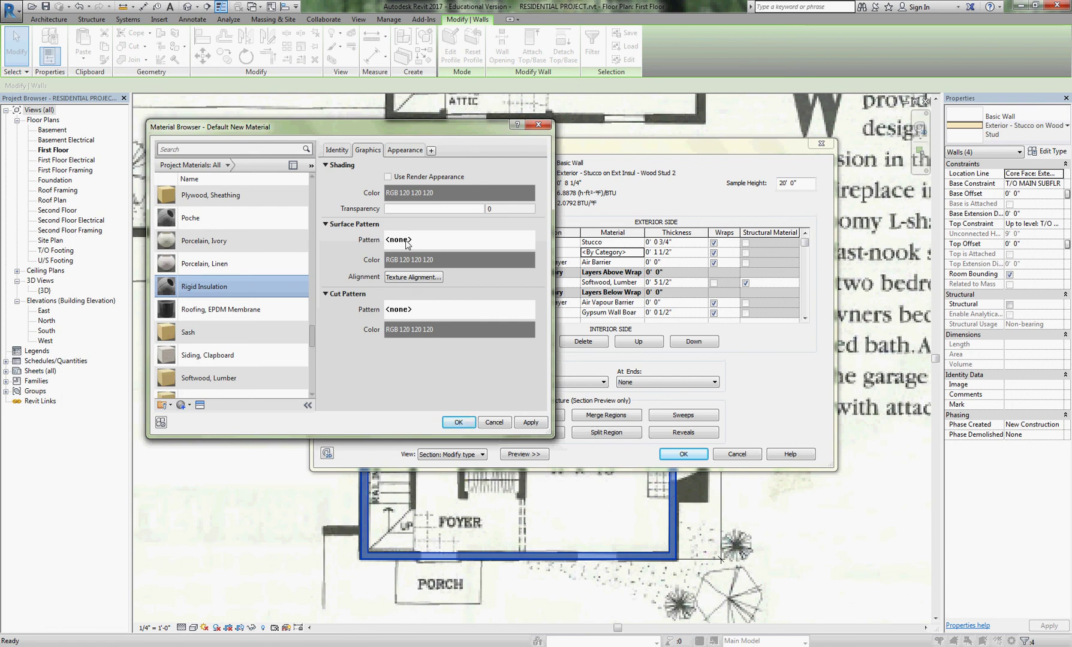
- Set Rigid Insulation's cut pattern to Vertical-small, oriented Align with element in host layers
{"action": "left_click", "coordinate": [425, 311]}
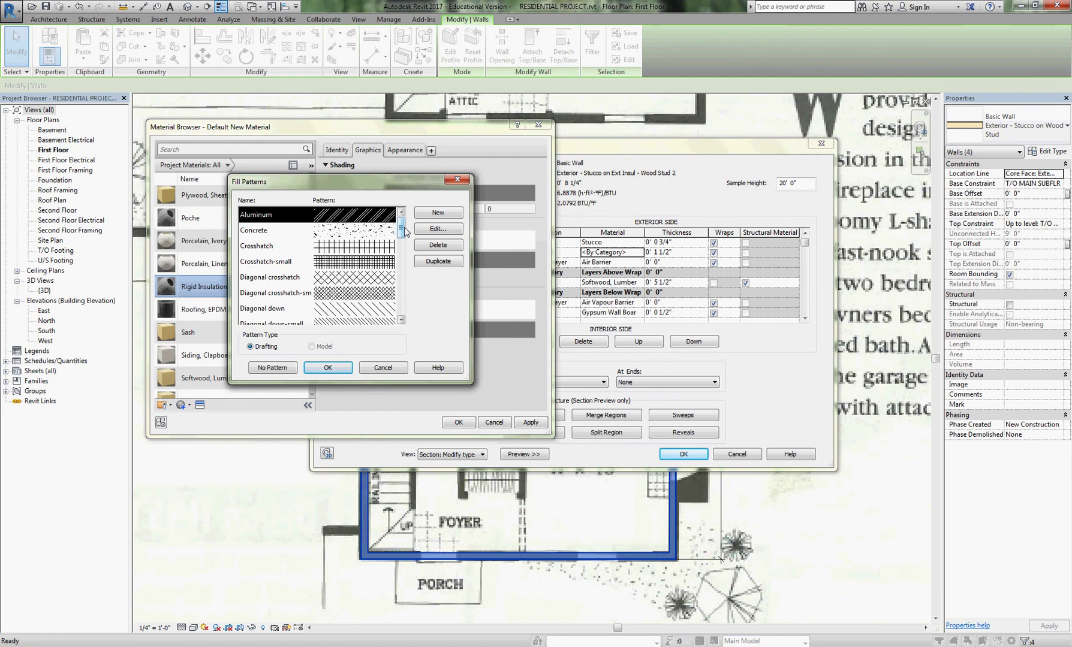
{"action": "left_click_drag", "start_coordinate": [405, 231], "coordinate": [402, 295]}
{"action": "left_click", "coordinate": [356, 297]}
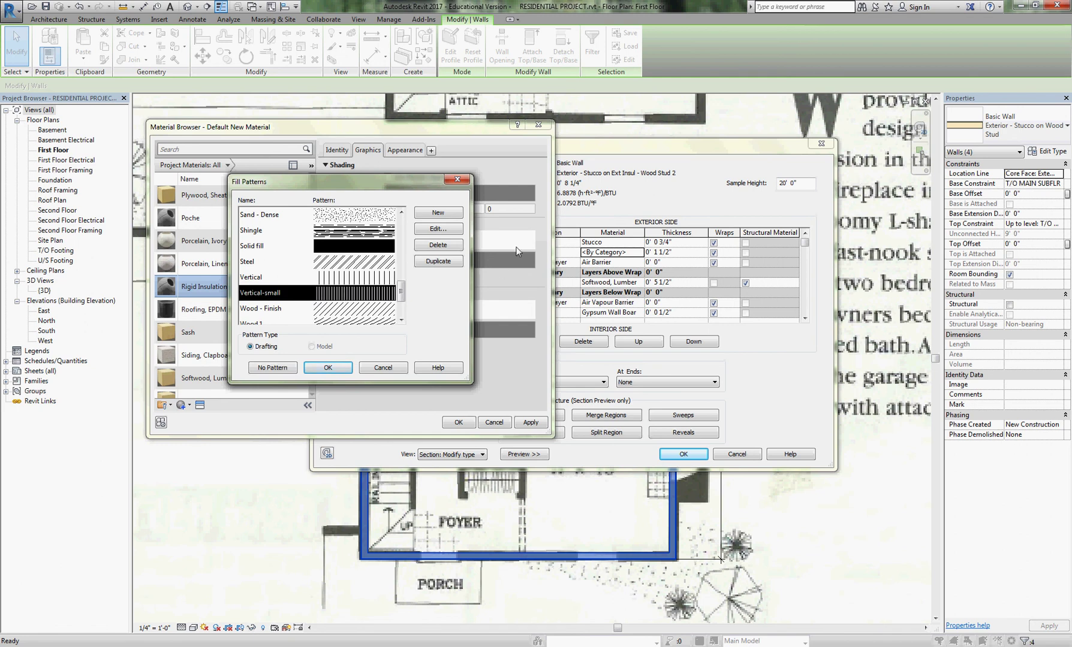
{"action": "left_click", "coordinate": [442, 230]}
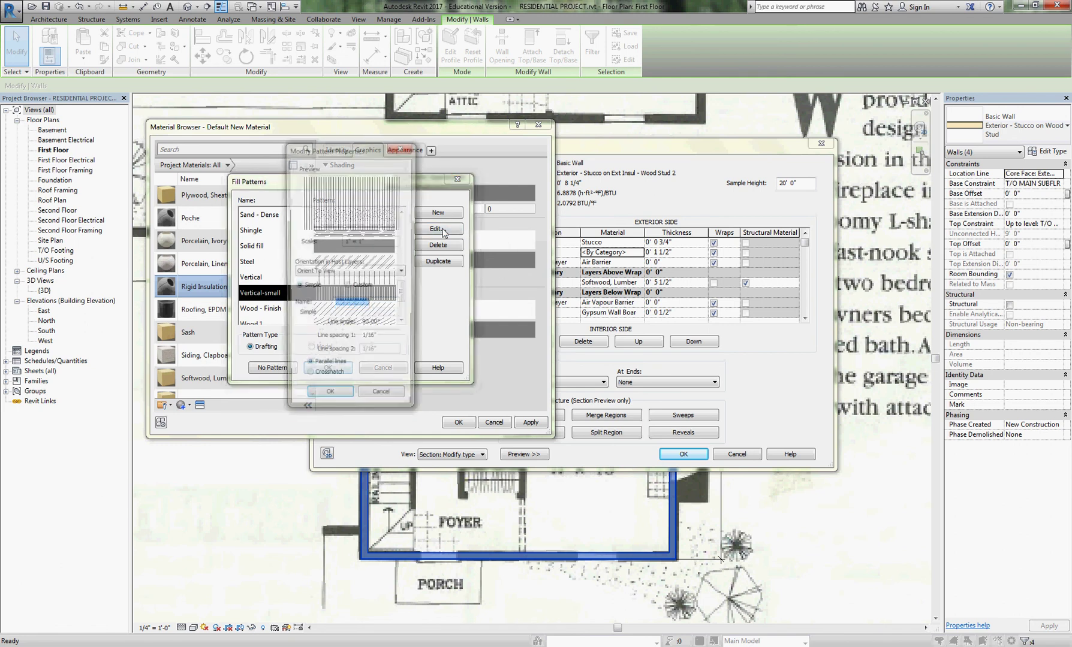
{"action": "left_click", "coordinate": [328, 273]}
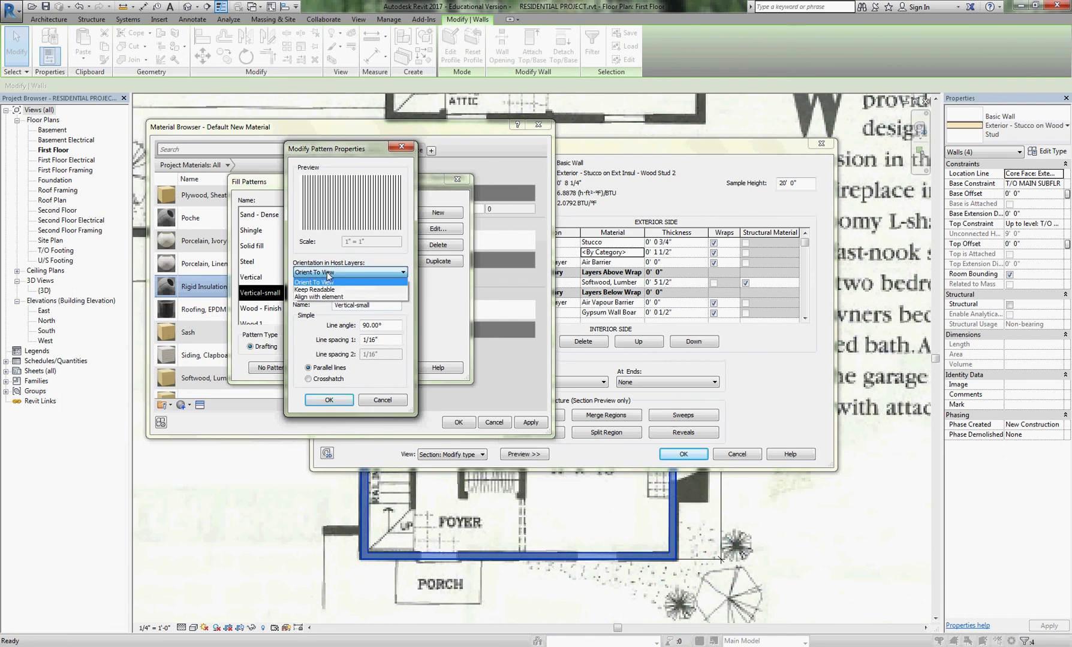
{"action": "left_click", "coordinate": [345, 298]}
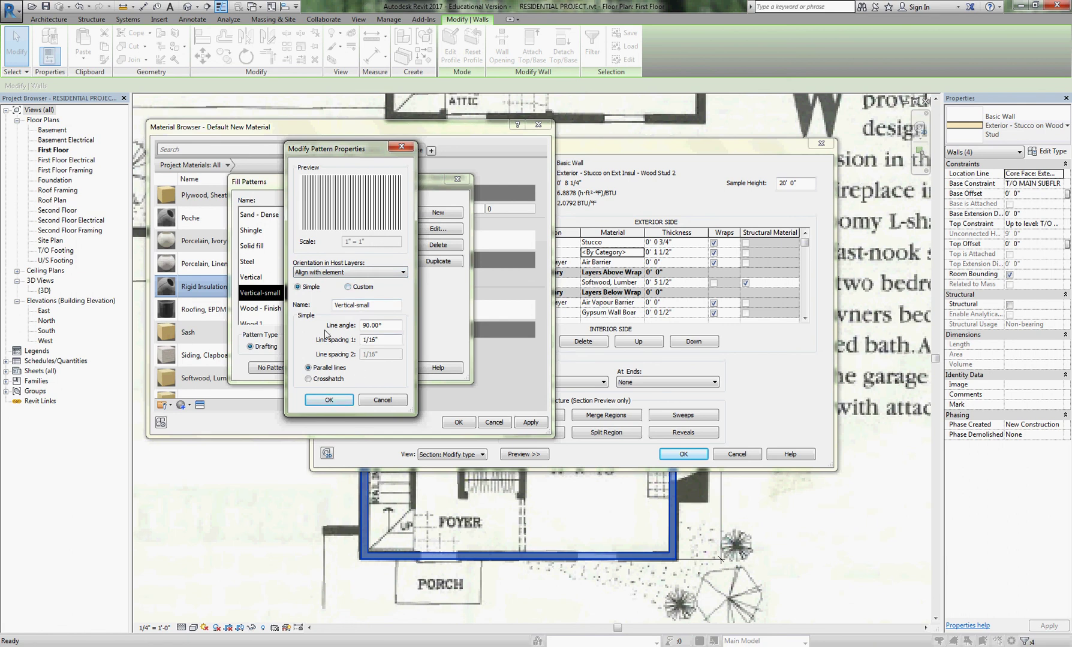
{"action": "left_click", "coordinate": [333, 399]}
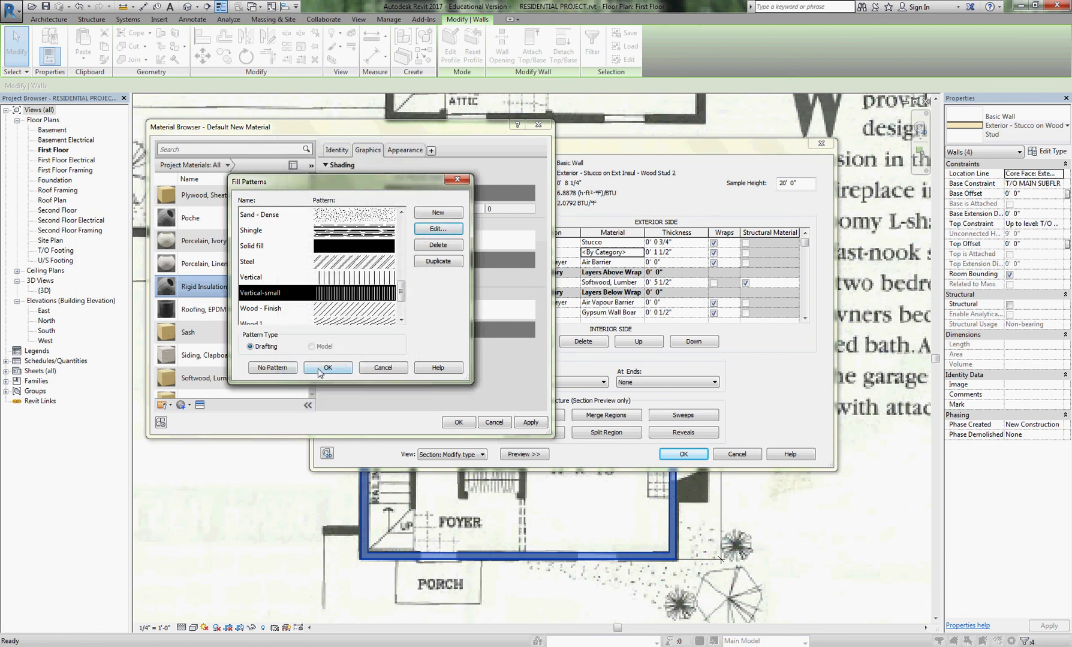
{"action": "left_click", "coordinate": [326, 369]}
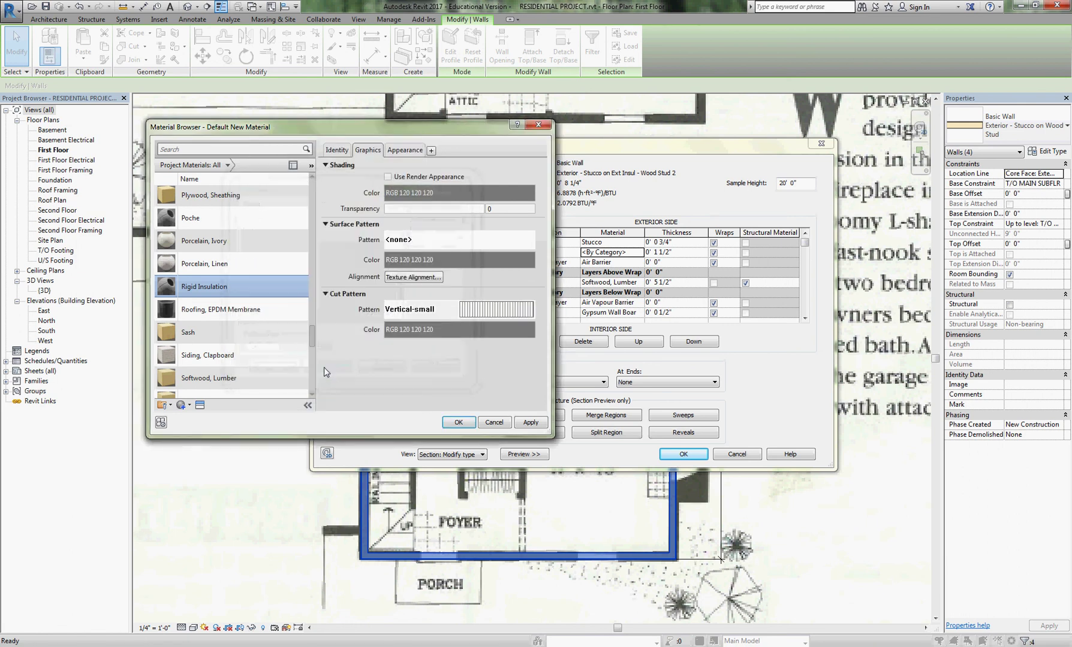
- Assign Rigid Insulation to layer 2 and accept the 0' 8 1/4" wall assembly
{"action": "left_click", "coordinate": [463, 423]}
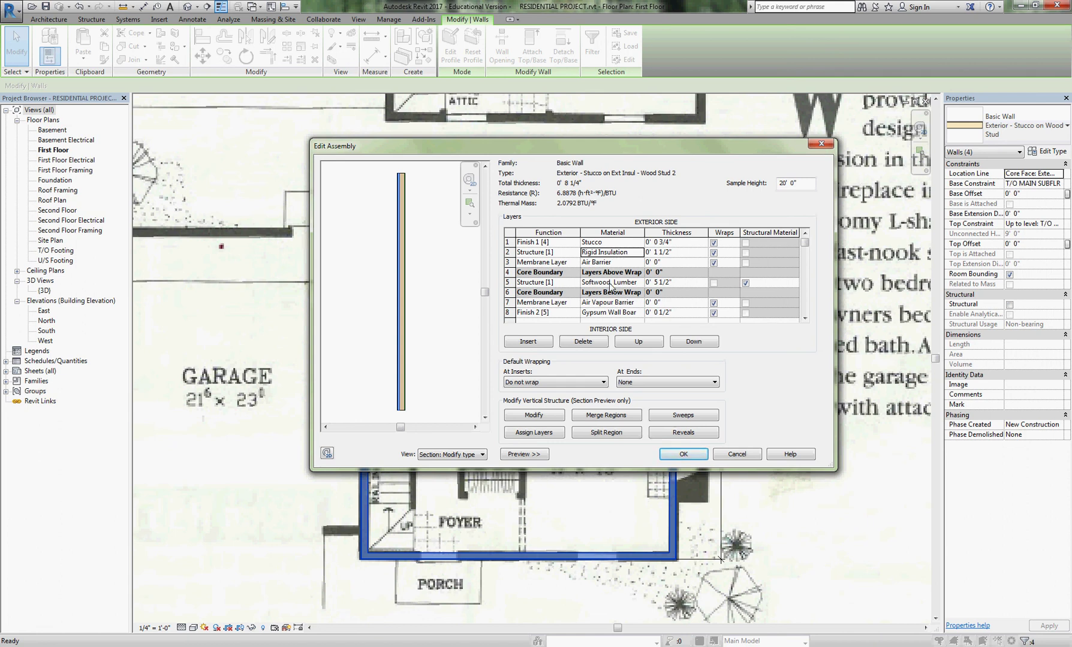
{"action": "left_click", "coordinate": [684, 454]}
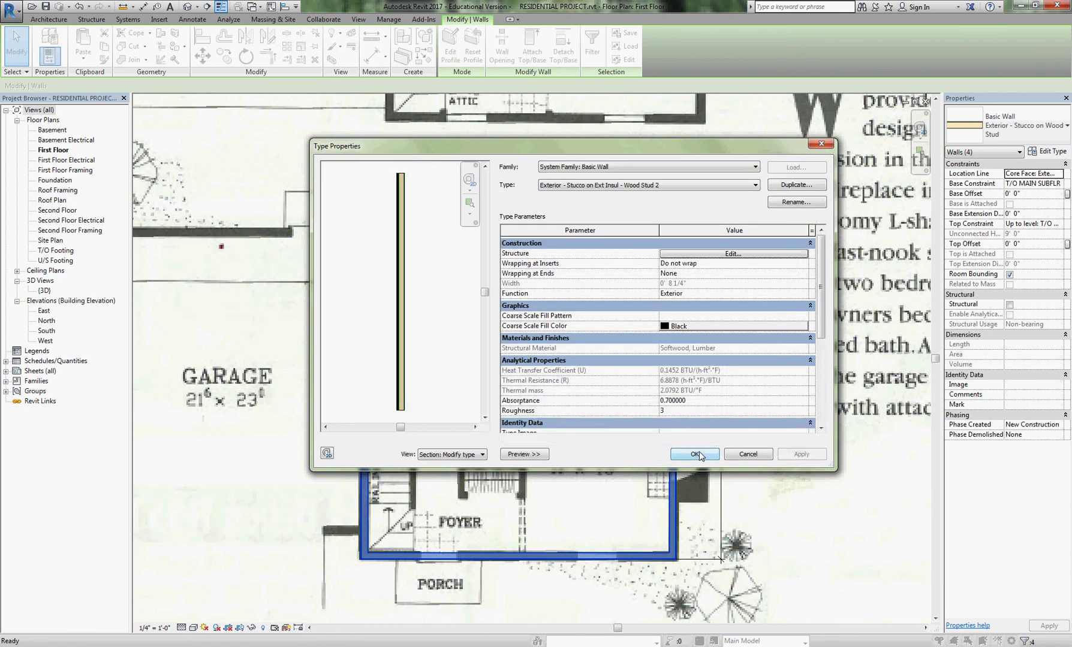
- Confirm Type Properties so the walls take the Ext Insul type, zoom to the top wall, and deselect
{"action": "left_click", "coordinate": [694, 454]}
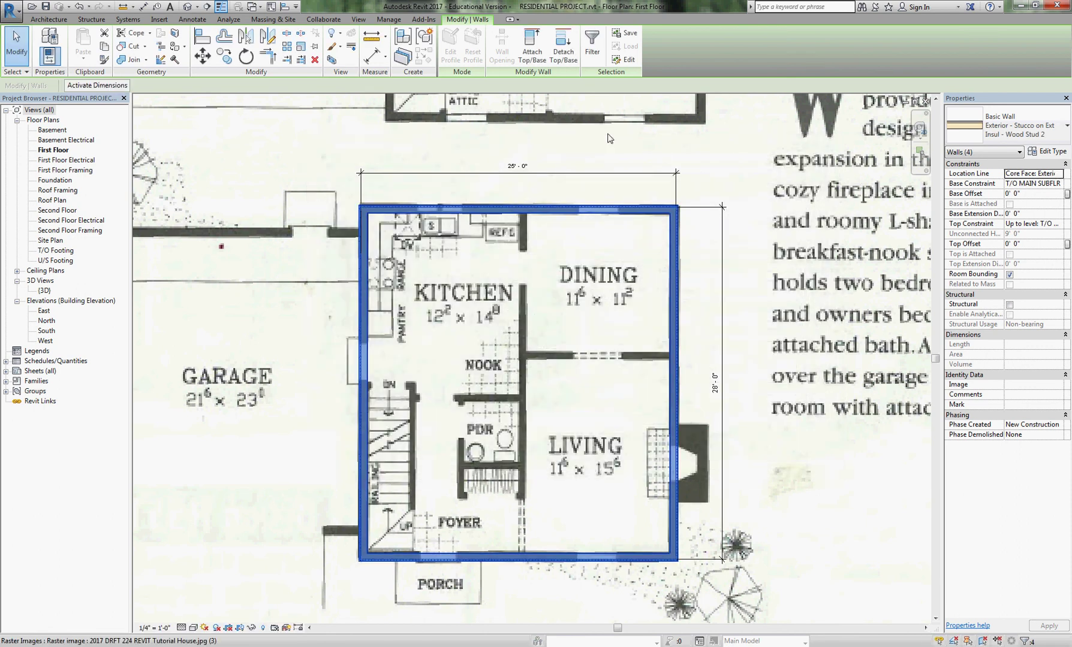
{"action": "scroll", "coordinate": [538, 173], "scroll_direction": "up", "scroll_amount": 5}
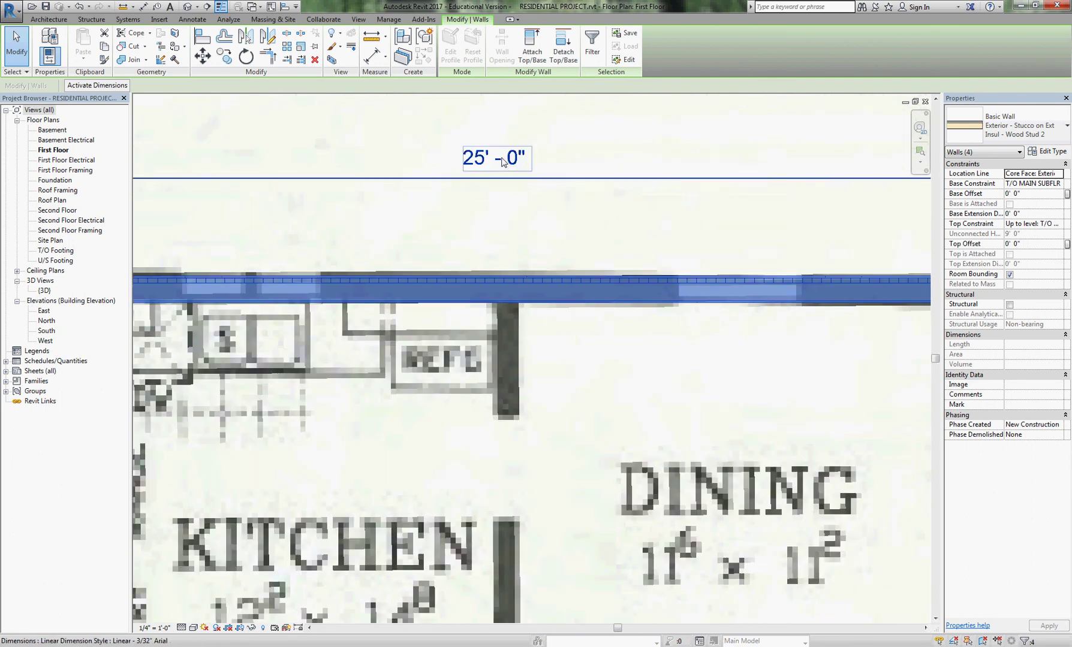
{"action": "scroll", "coordinate": [495, 177], "scroll_direction": "down", "scroll_amount": 3}
{"action": "scroll", "coordinate": [573, 264], "scroll_direction": "up", "scroll_amount": 3}
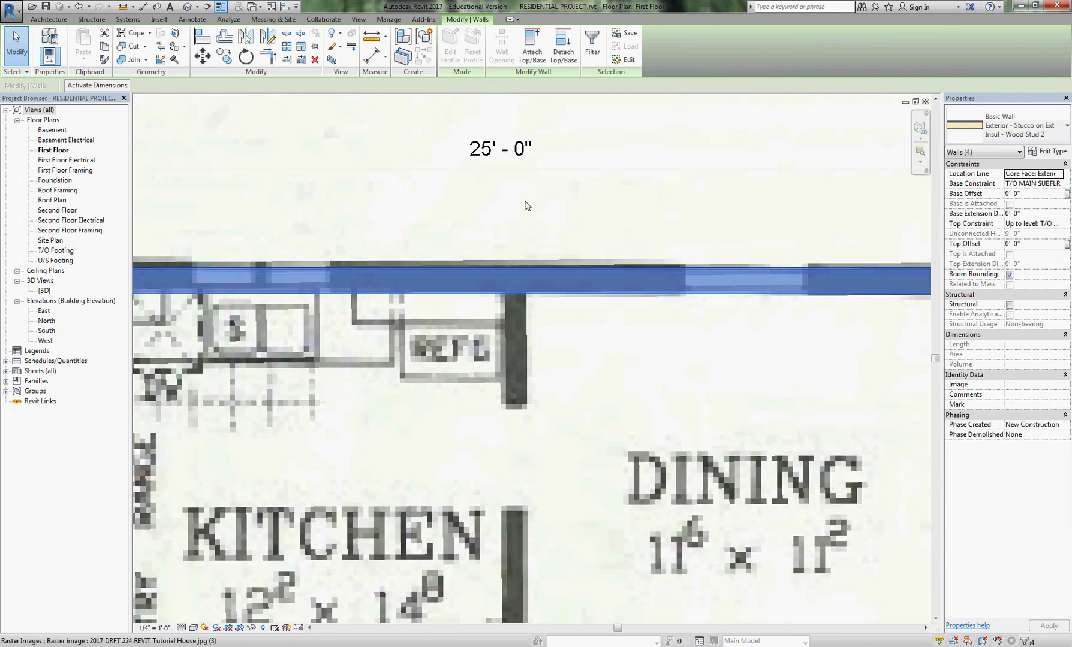
{"action": "key", "text": "Escape"}
{"action": "scroll", "coordinate": [574, 282], "scroll_direction": "up", "scroll_amount": 5}
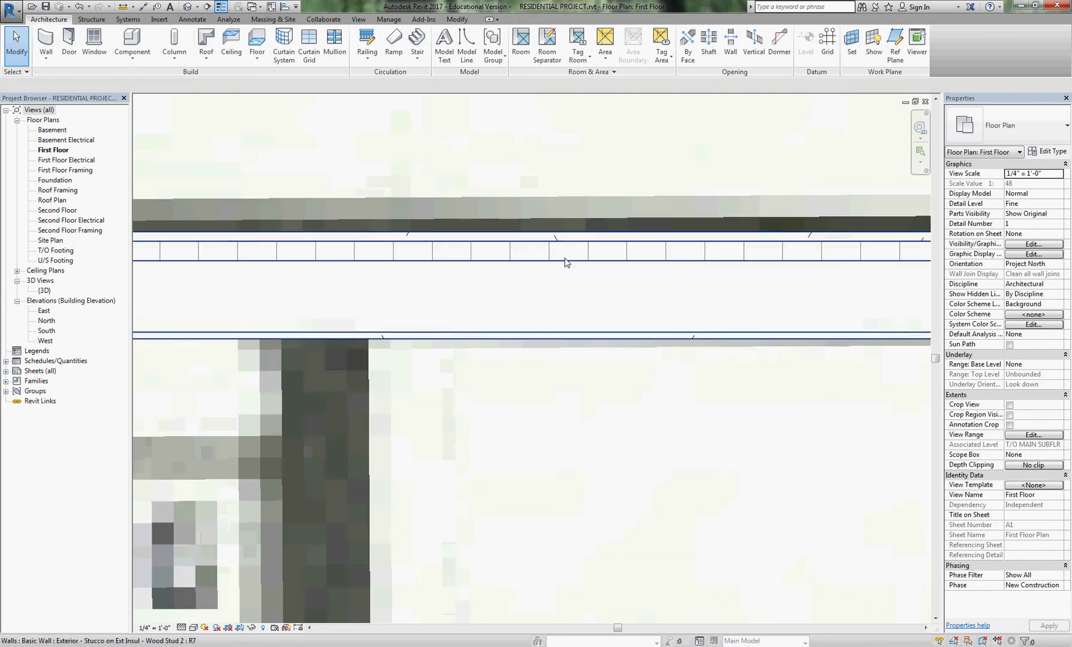